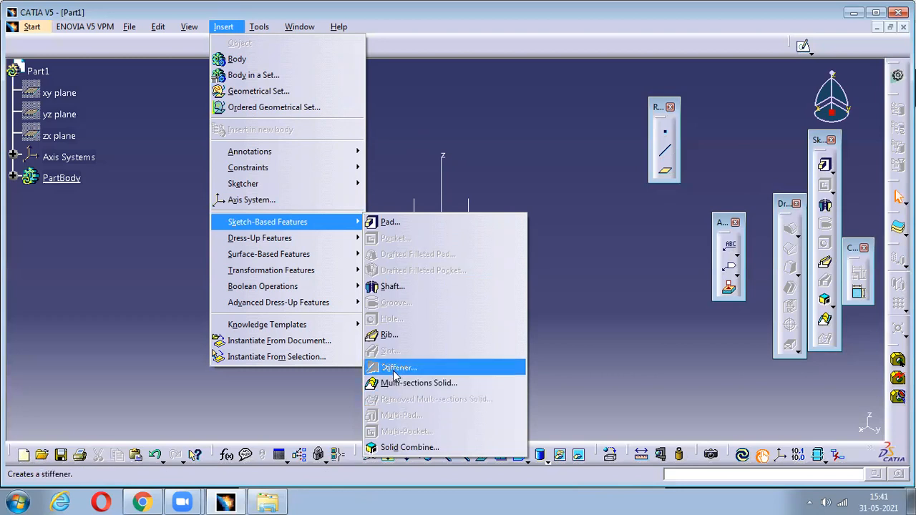
- Start a new sketch on the yz plane
click(602, 395)
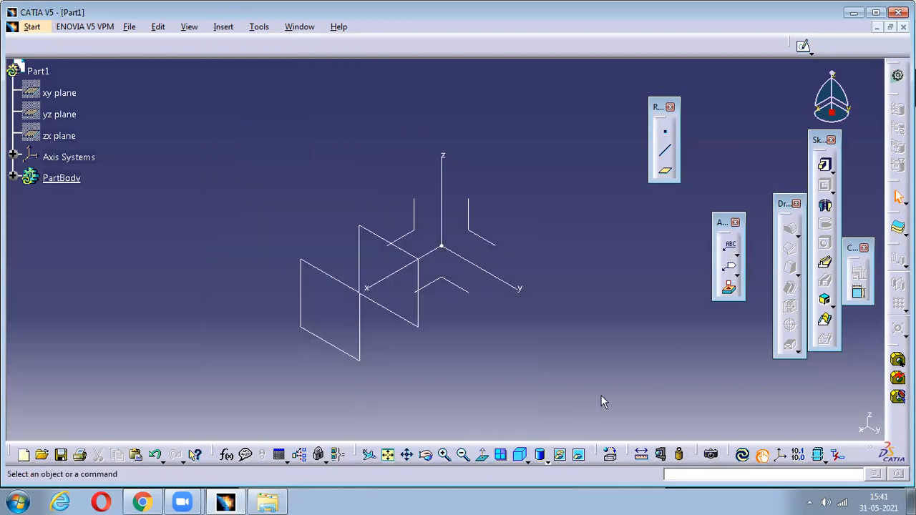
click(496, 246)
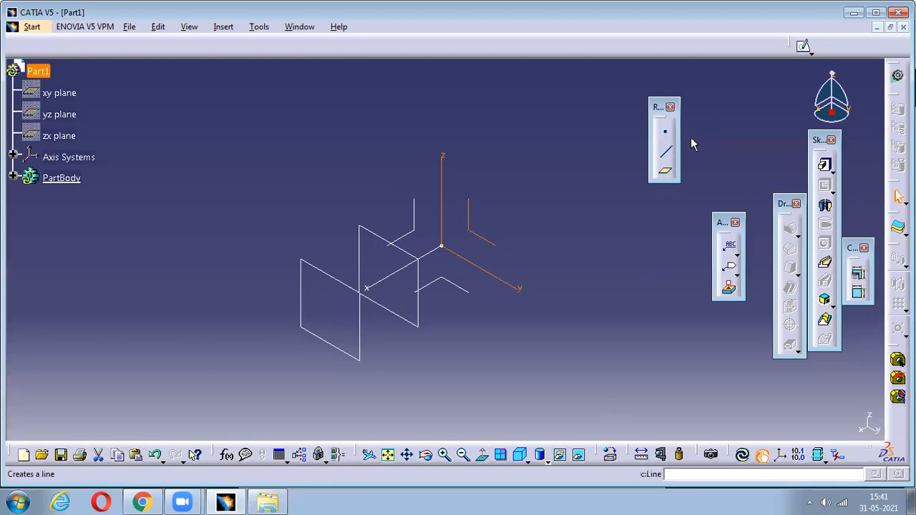
click(825, 165)
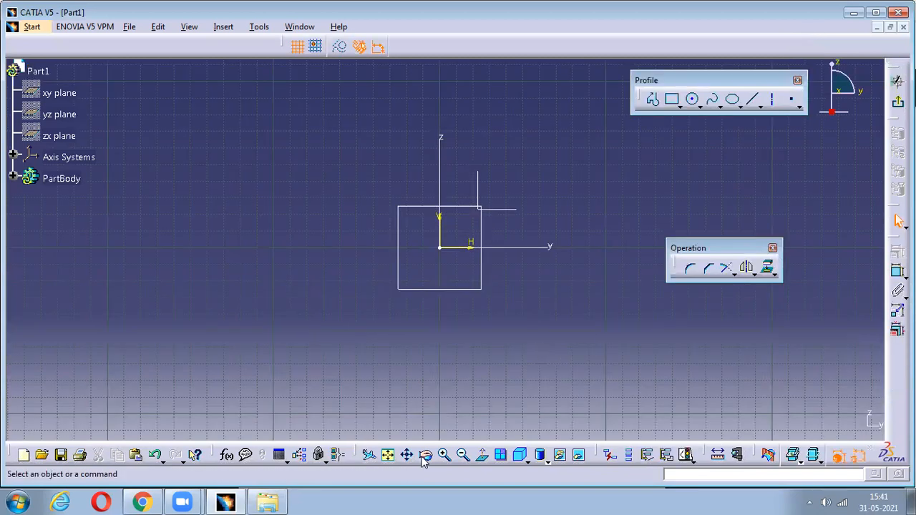
- Switch to POTRIAT.pdf in Chrome, enlarge page 32 to 175%, examine the drawing's dimensions and return to CATIA
click(152, 499)
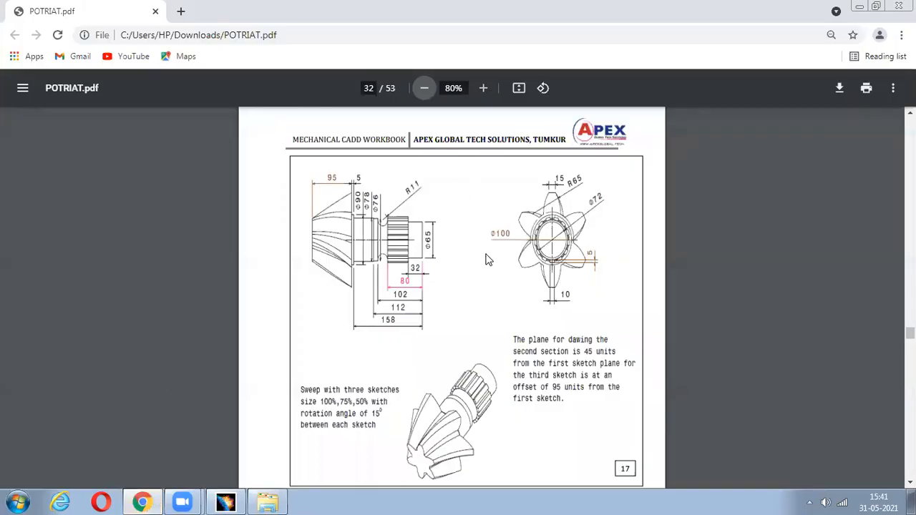
scroll(540, 143, up, 1)
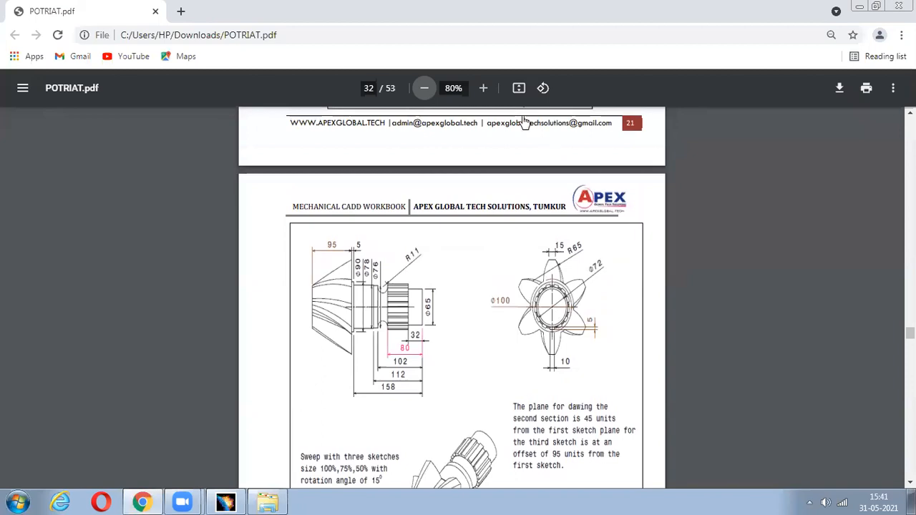
click(484, 88)
click(483, 88)
click(484, 89)
click(484, 88)
click(484, 88)
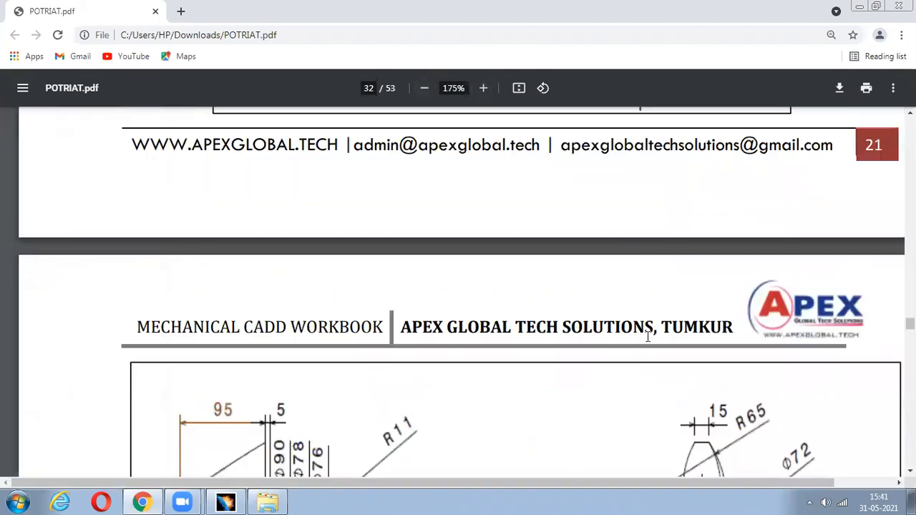
scroll(542, 338, down, 4)
scroll(727, 247, up, 1)
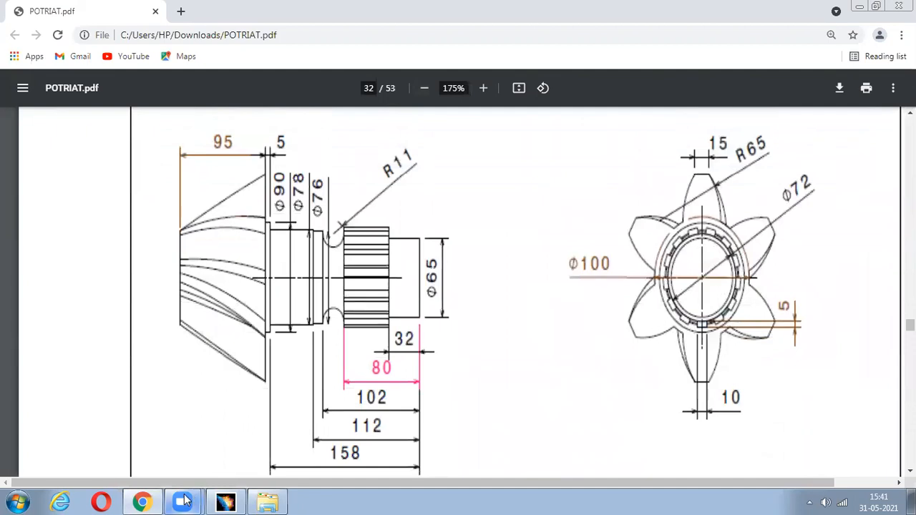
click(226, 502)
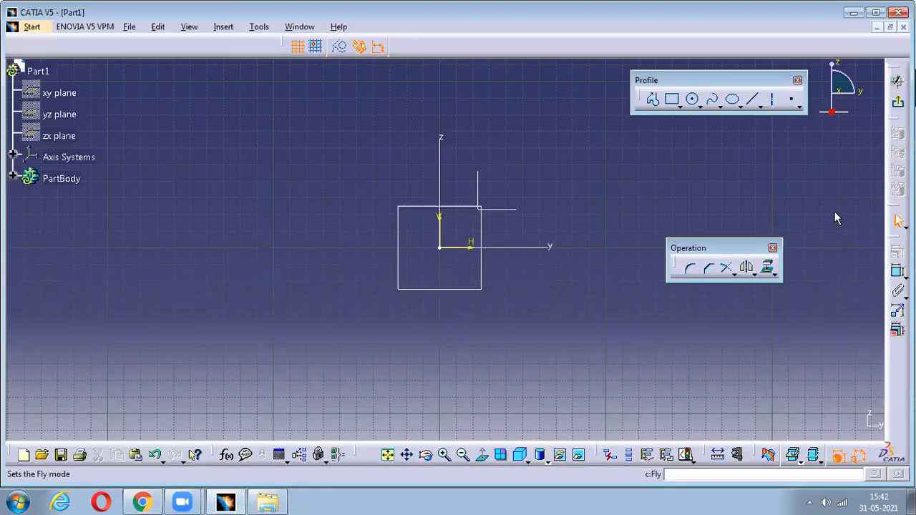
- Draw a circle centred on the sketch origin and set its diameter to 100 mm
click(692, 100)
click(440, 247)
click(530, 345)
click(899, 290)
double_click(673, 207)
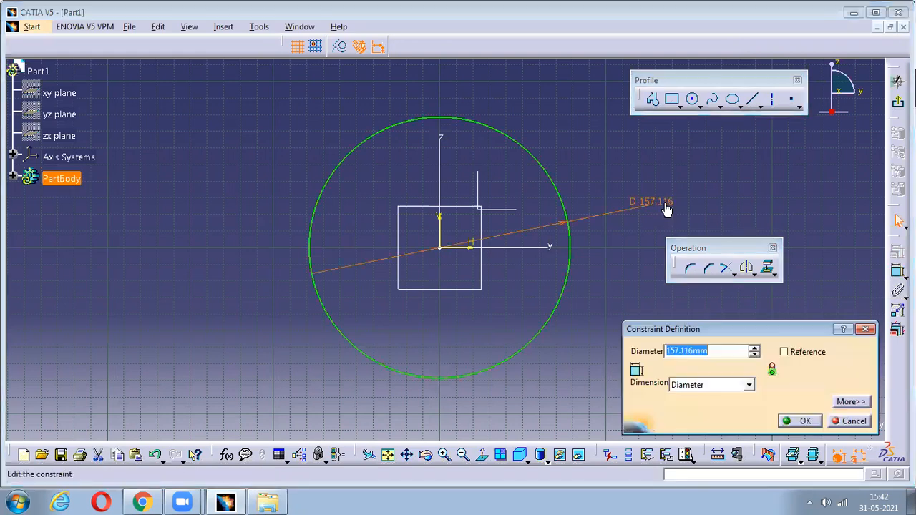
text(100)
key(Return)
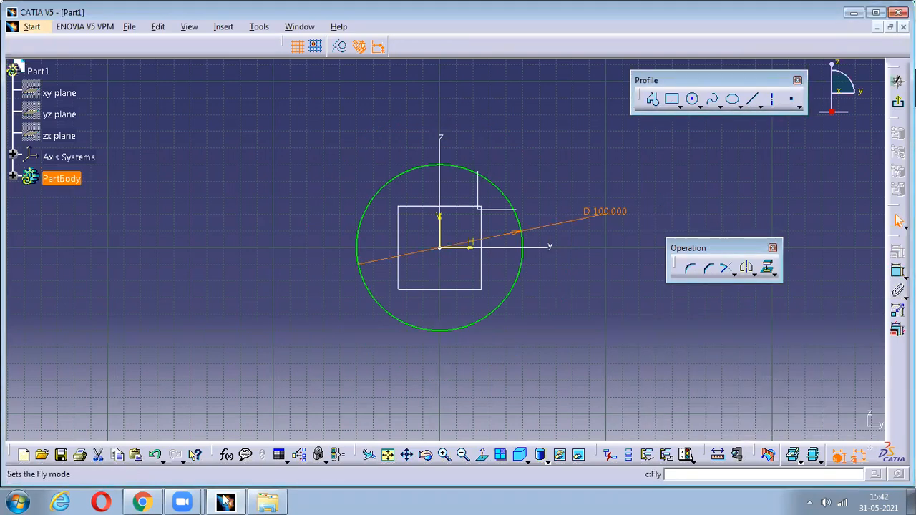
- Check the PDF drawing and sketch a horizontal line about 93 mm long above the circle, crossing the vertical axis
click(156, 502)
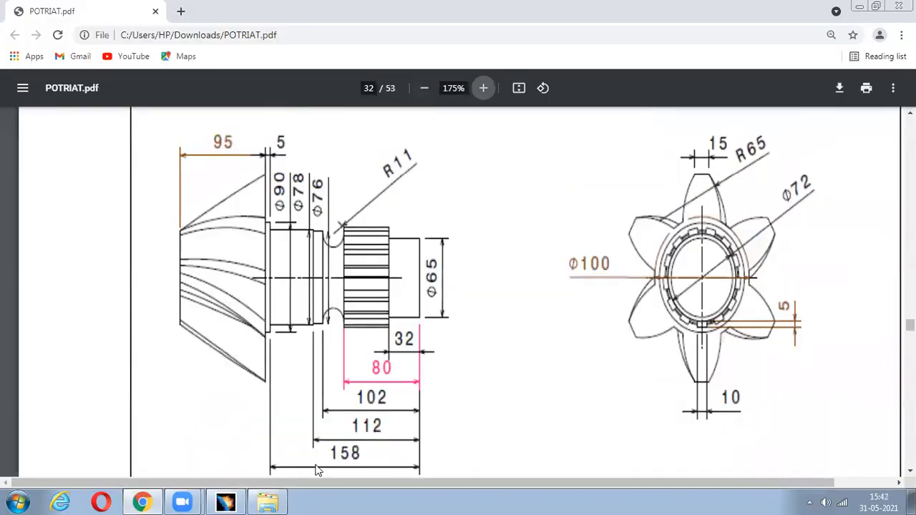
click(226, 502)
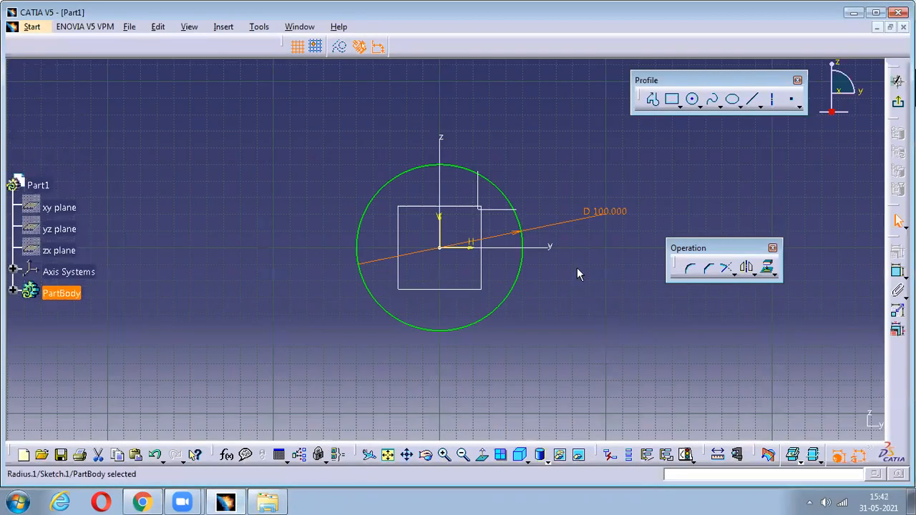
scroll(568, 256, down, 1)
mouse_move(562, 166)
ctrl+middle_down()
mouse_move(555, 225)
mouse_move(542, 226)
ctrl+middle_up()
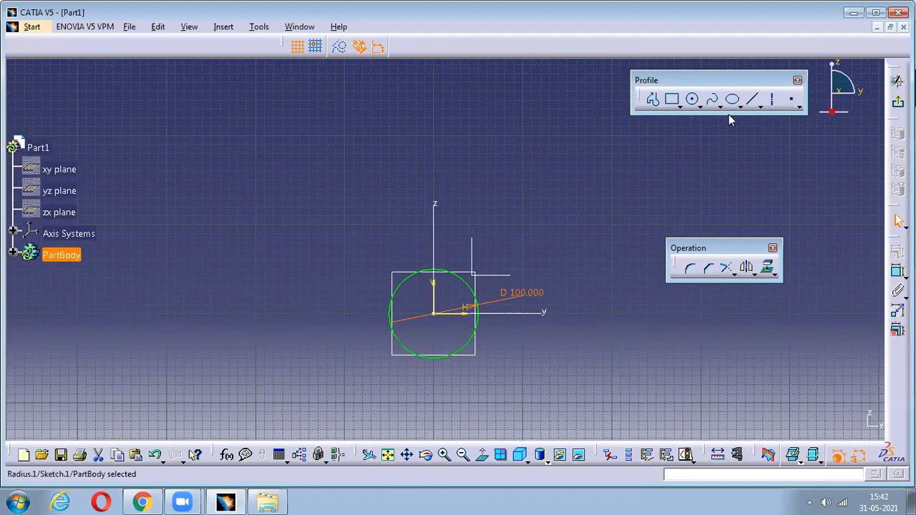
click(754, 100)
click(397, 226)
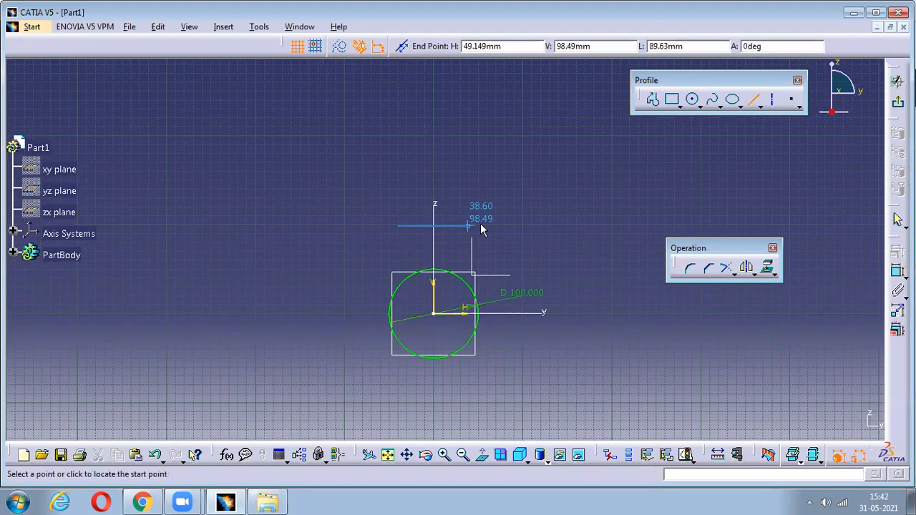
click(480, 225)
click(539, 168)
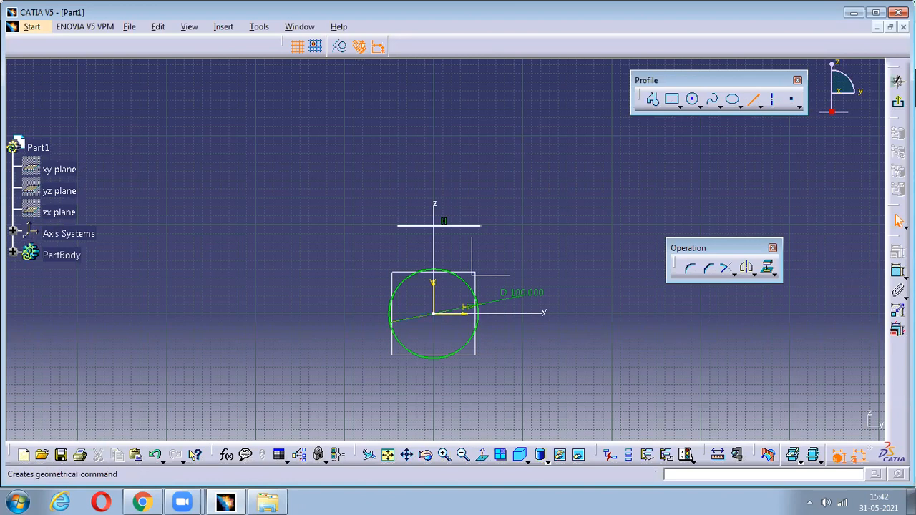
- Dimension the horizontal line's length and set it to 15 mm
click(899, 272)
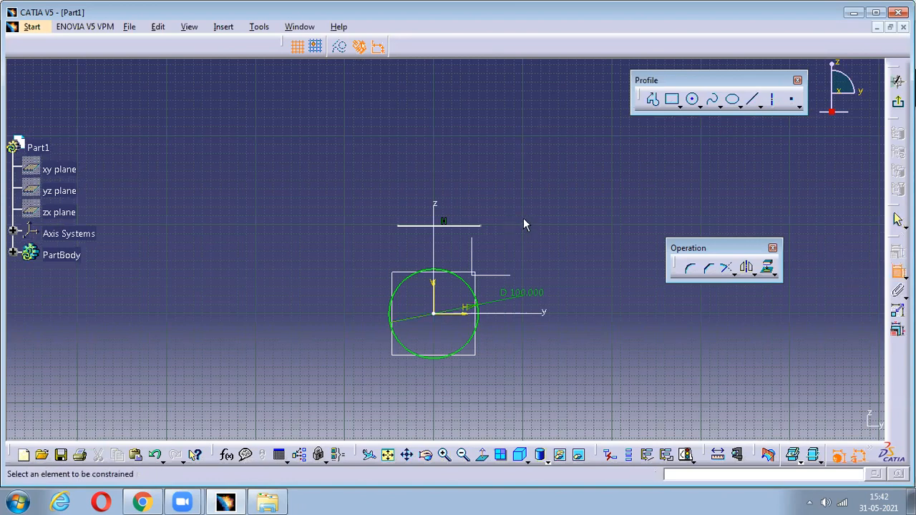
click(480, 226)
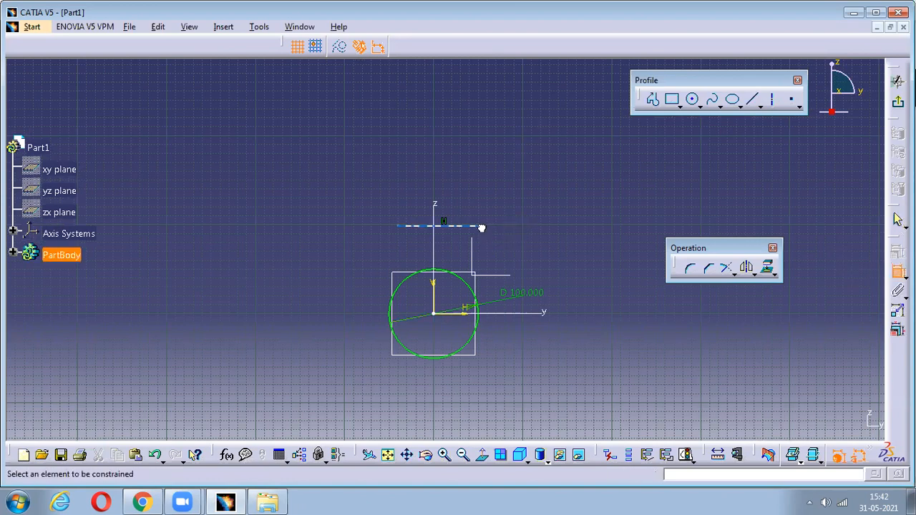
click(487, 184)
double_click(490, 184)
text(15)
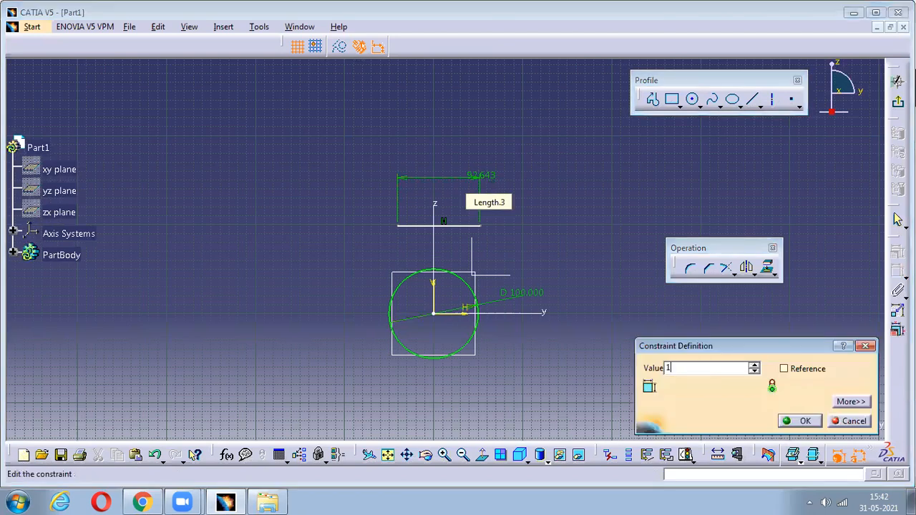
key(Return)
- Constrain the horizontal line's two endpoints to be symmetric about the sketch's vertical axis
mouse_move(399, 422)
middle_down()
mouse_move(337, 213)
mouse_move(407, 273)
middle_up()
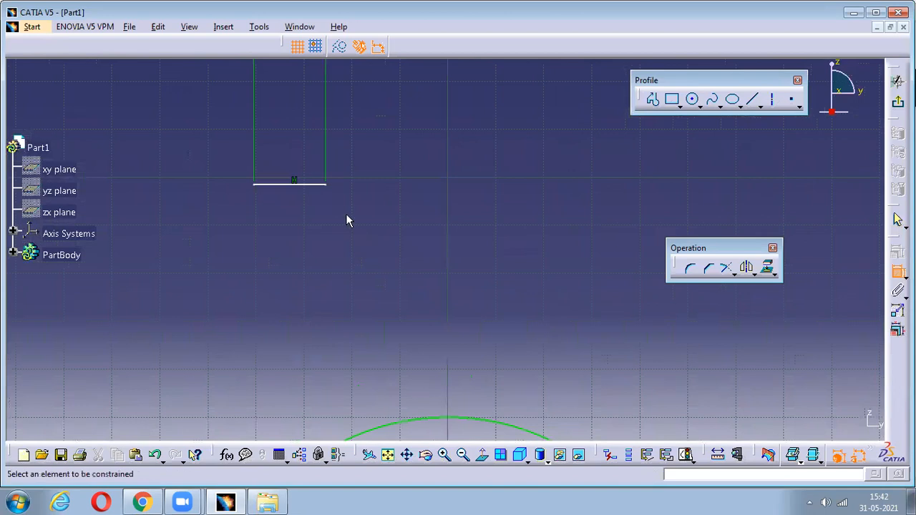
click(329, 188)
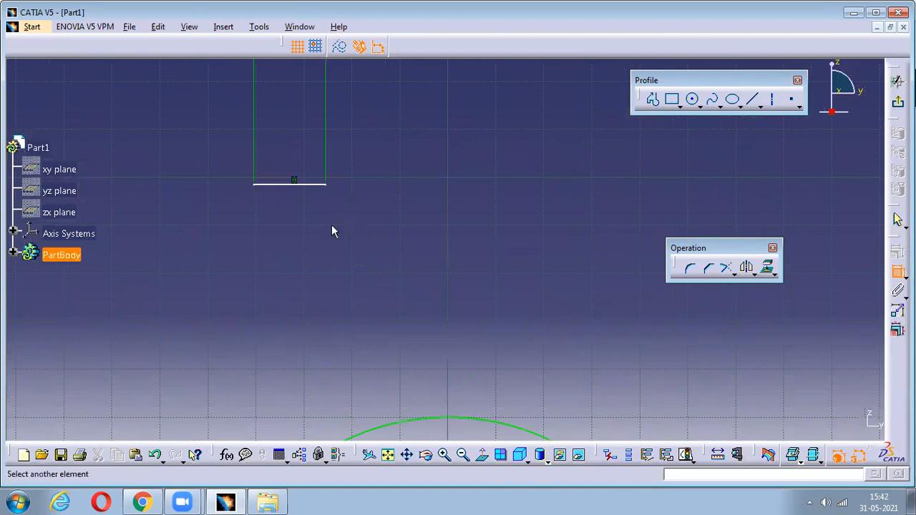
click(261, 187)
right_click(385, 107)
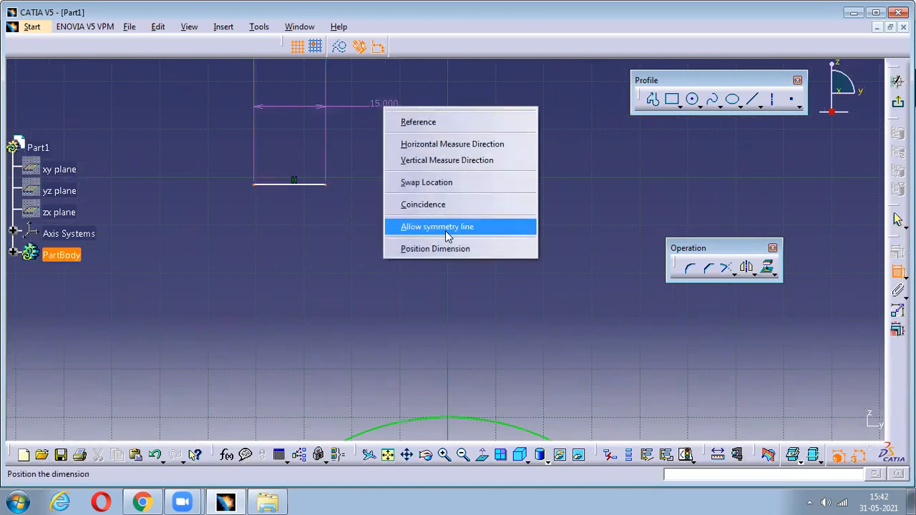
click(445, 230)
middle_drag(449, 213, 454, 247)
mouse_move(491, 305)
middle_down()
mouse_move(469, 224)
mouse_move(483, 198)
mouse_move(486, 213)
middle_up()
click(429, 385)
- Dimension the short line's height above the horizontal axis and set it to 85 mm
click(503, 435)
click(447, 149)
click(583, 251)
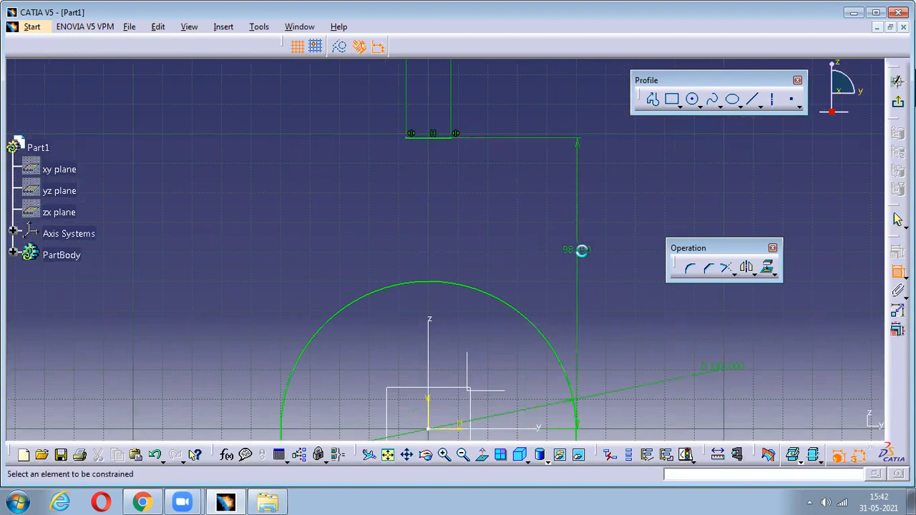
double_click(583, 251)
text(85)
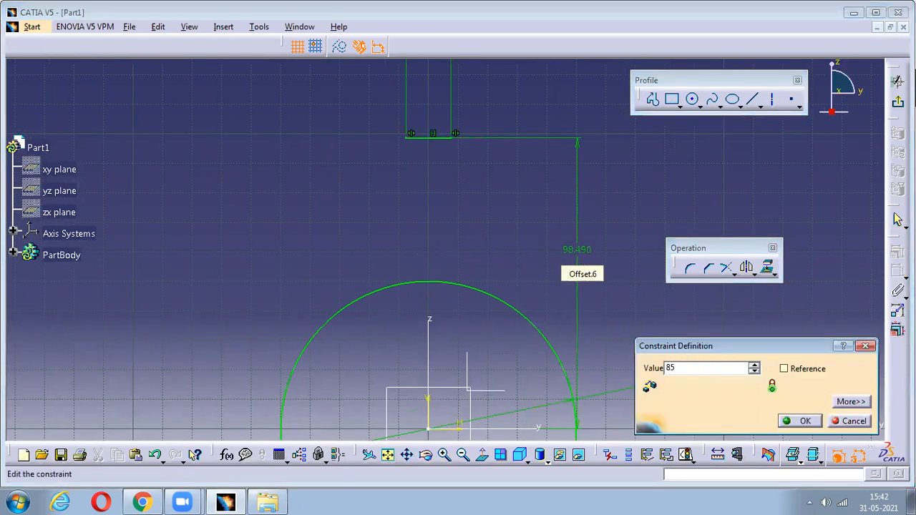
key(Return)
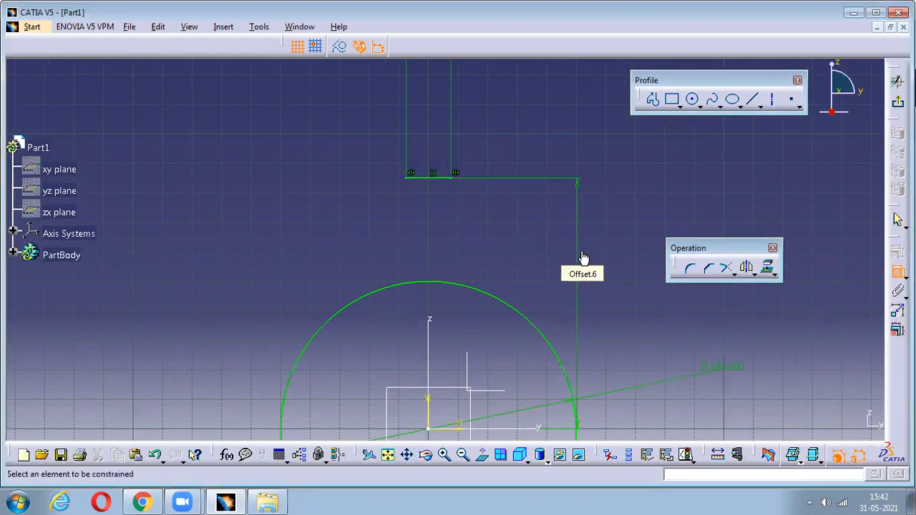
- Check the PDF blade profile and draw an outward-bulging three-point arc, radius about 127 mm, from the short line's right endpoint to the circle
click(142, 503)
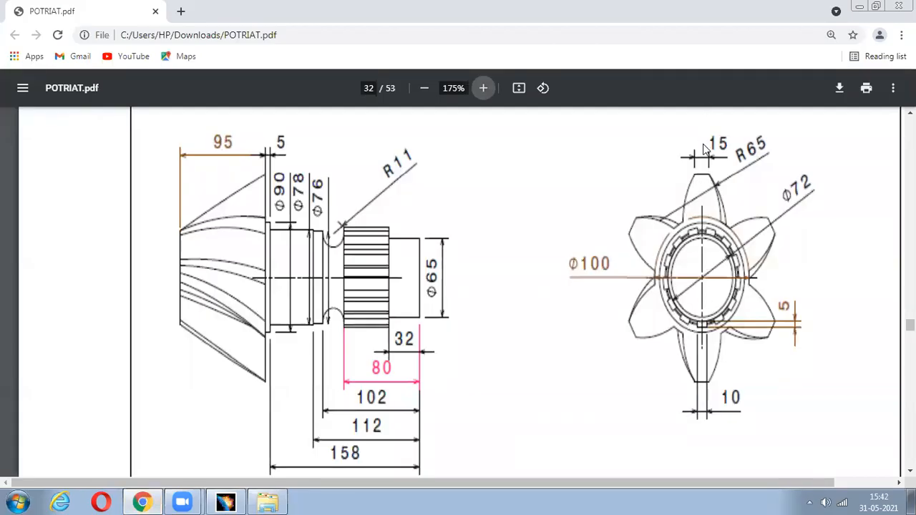
click(226, 503)
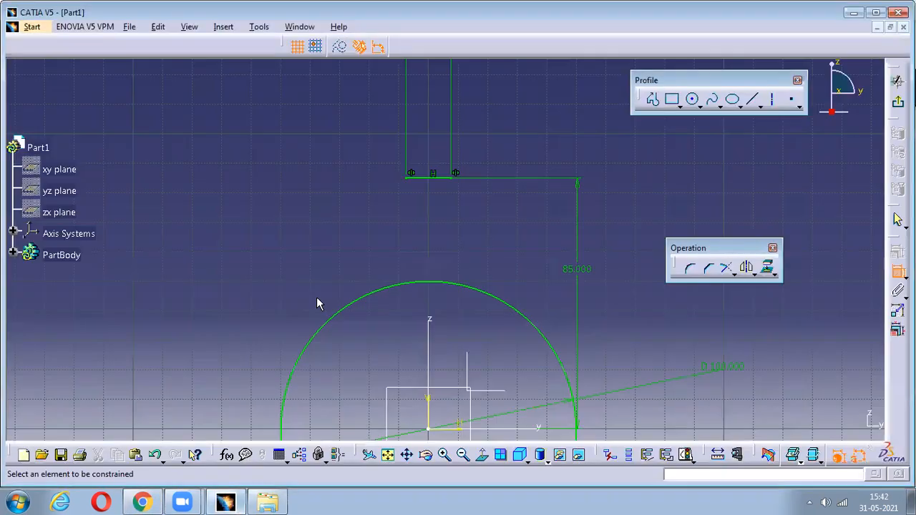
click(700, 106)
click(817, 120)
click(452, 178)
click(505, 302)
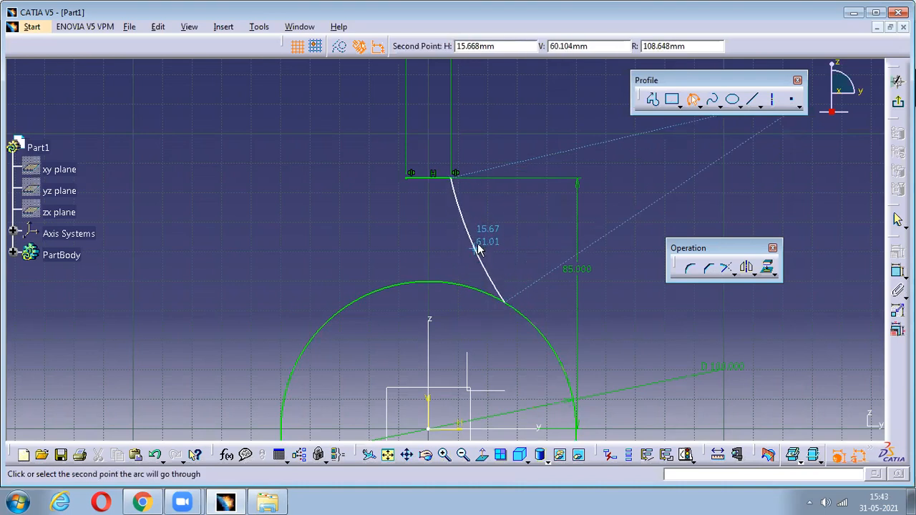
click(481, 229)
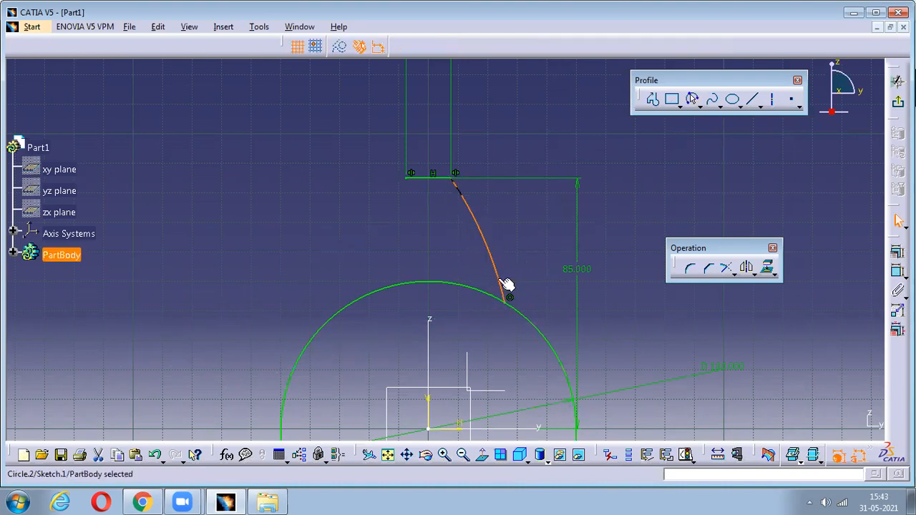
click(527, 240)
- Dimension the arc's radius and set it to 65 mm after checking the value in the PDF drawing
click(899, 270)
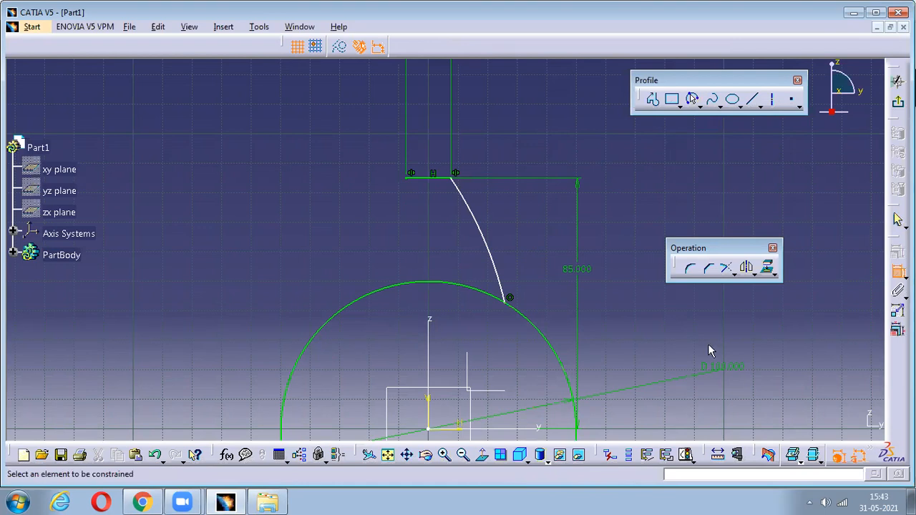
click(494, 249)
click(530, 223)
double_click(536, 222)
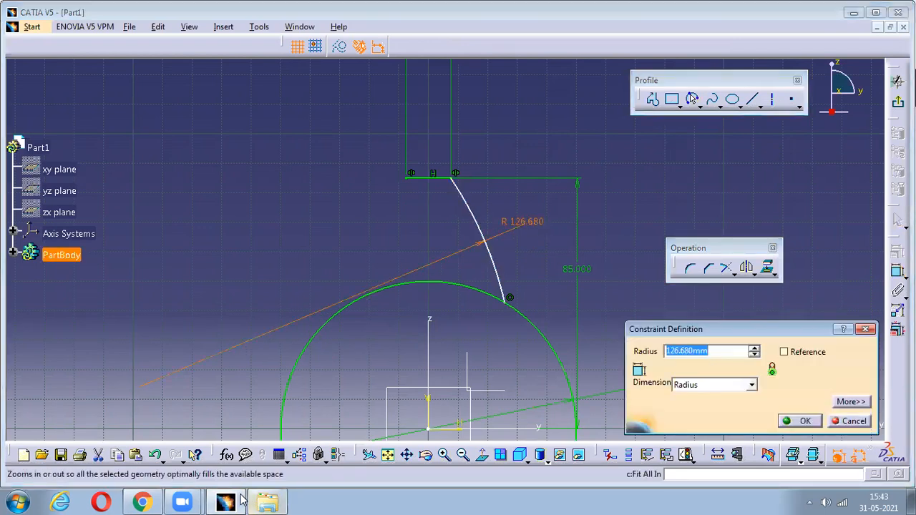
click(141, 502)
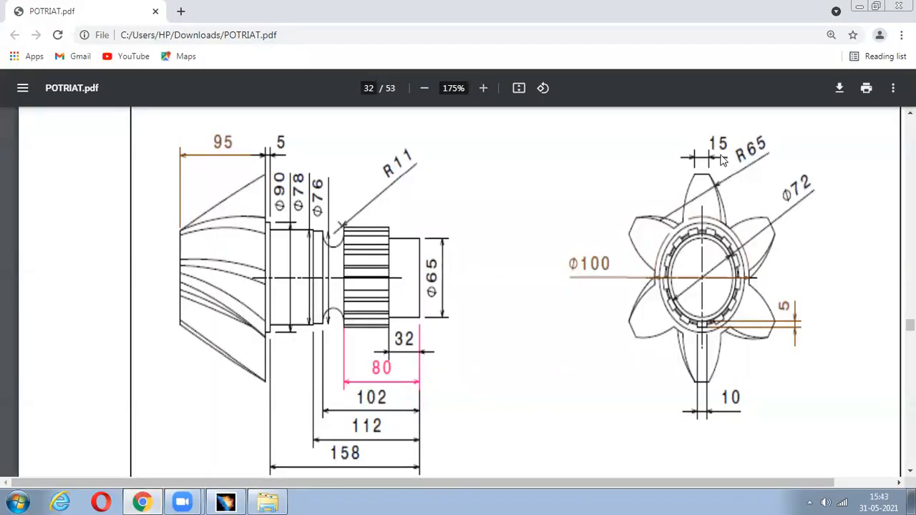
click(226, 502)
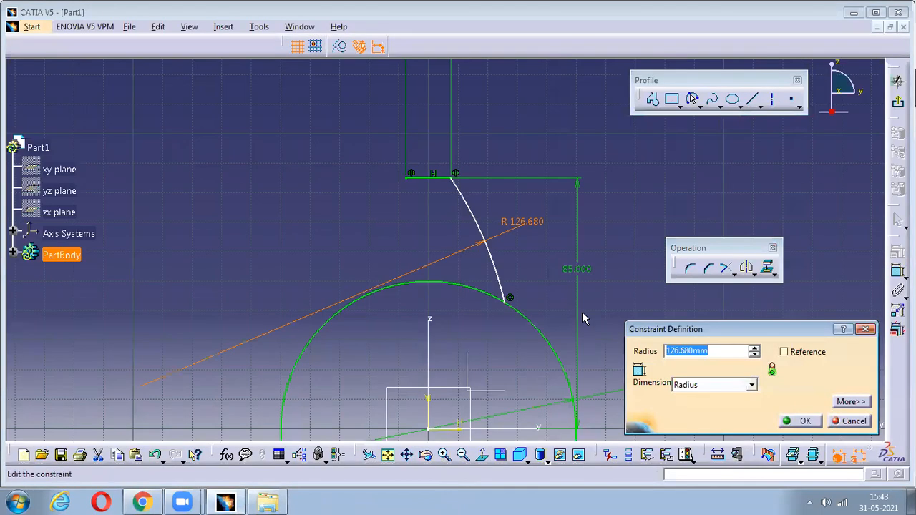
text(65)
key(Return)
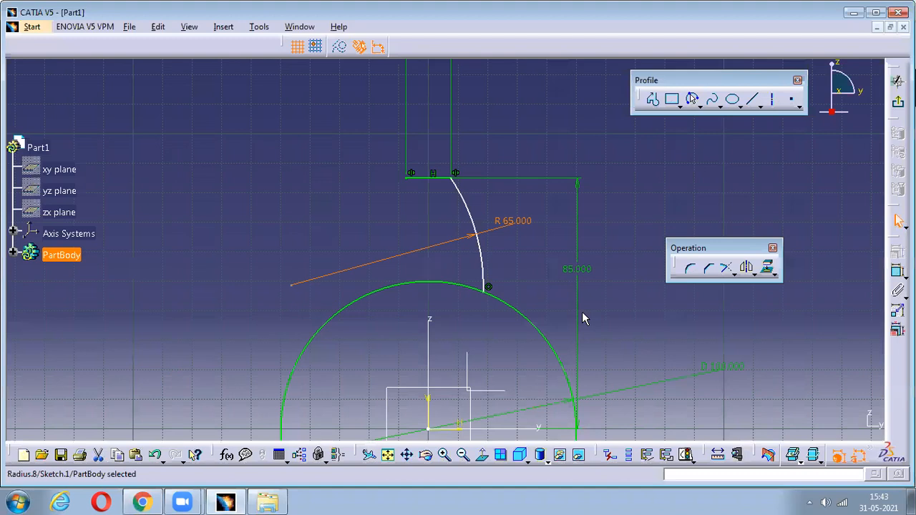
- Mirror the 65 mm radius arc about the sketch's vertical axis to form the opposite side of the blade
click(662, 184)
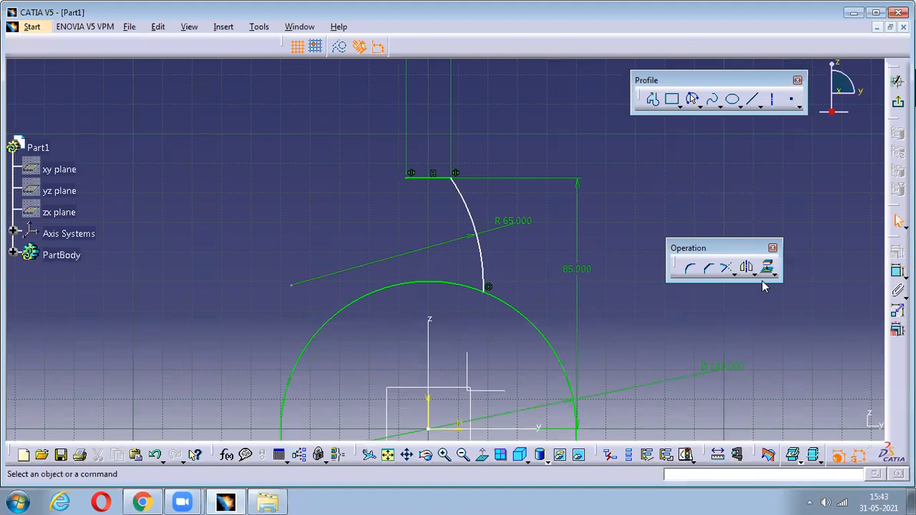
click(755, 275)
click(769, 282)
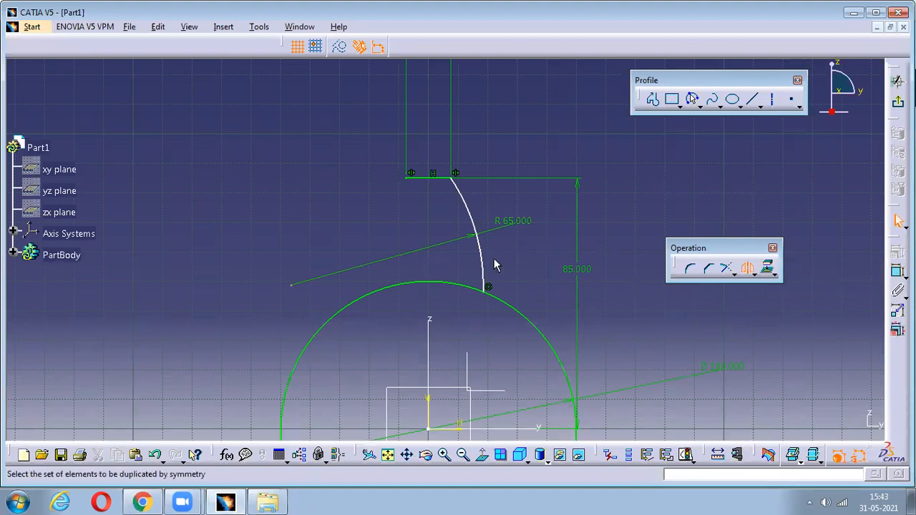
click(493, 263)
click(428, 359)
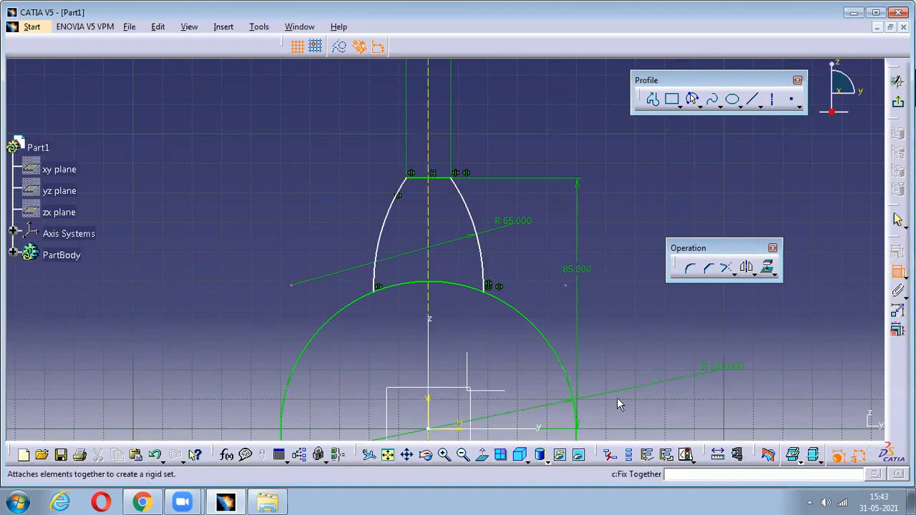
- Dimension the distance between the two arcs' lower endpoints and set it to 40 mm
click(485, 293)
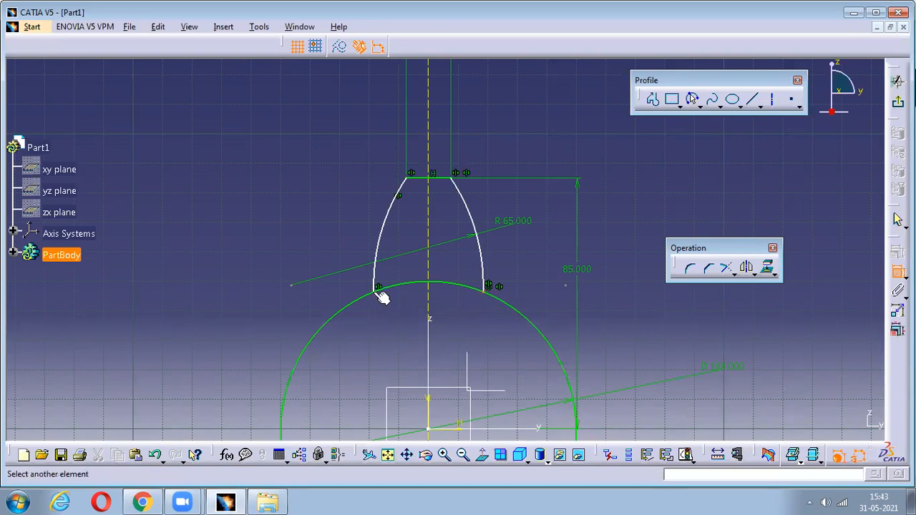
click(381, 296)
click(460, 345)
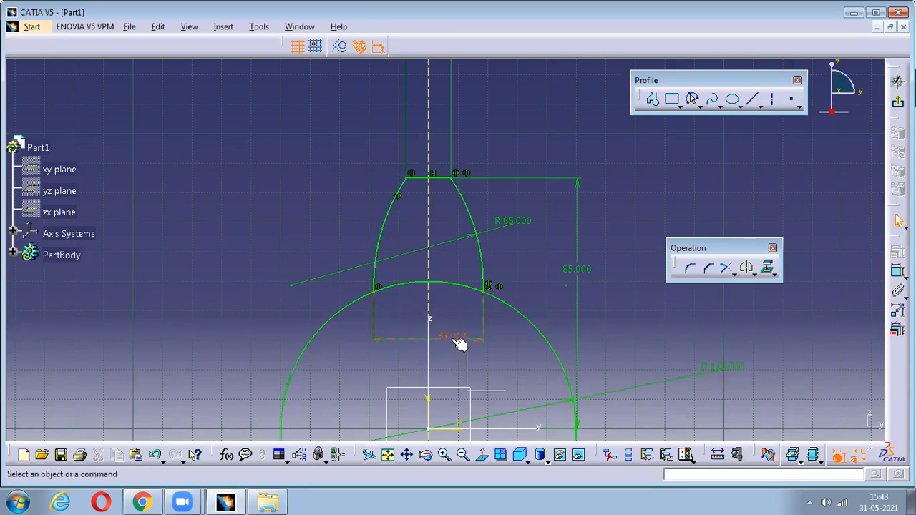
double_click(460, 344)
text(40)
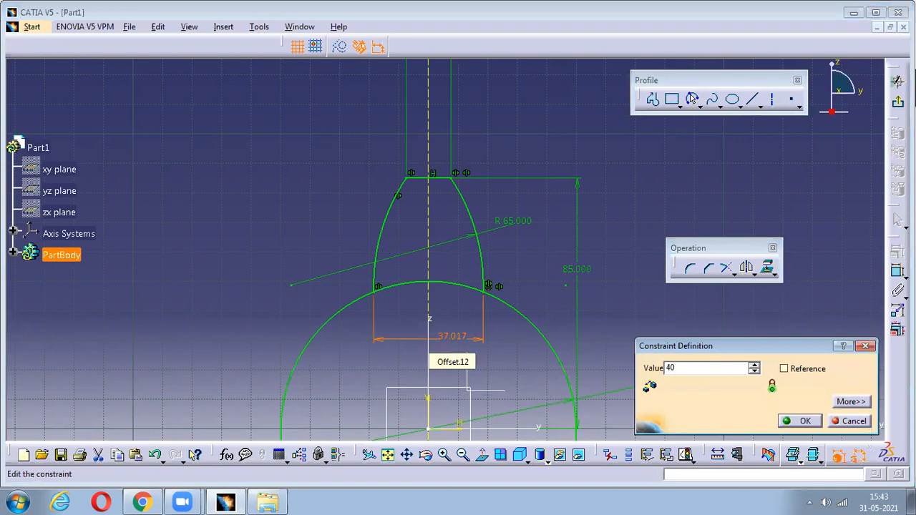
key(Return)
- Move the 15 mm width dimension to just above the blade's short tip line
click(599, 173)
middle_drag(599, 173, 595, 200)
mouse_move(542, 80)
mouse_down()
mouse_move(477, 81)
mouse_move(444, 93)
mouse_move(454, 205)
mouse_move(461, 200)
mouse_move(447, 207)
mouse_move(447, 178)
mouse_up()
click(448, 90)
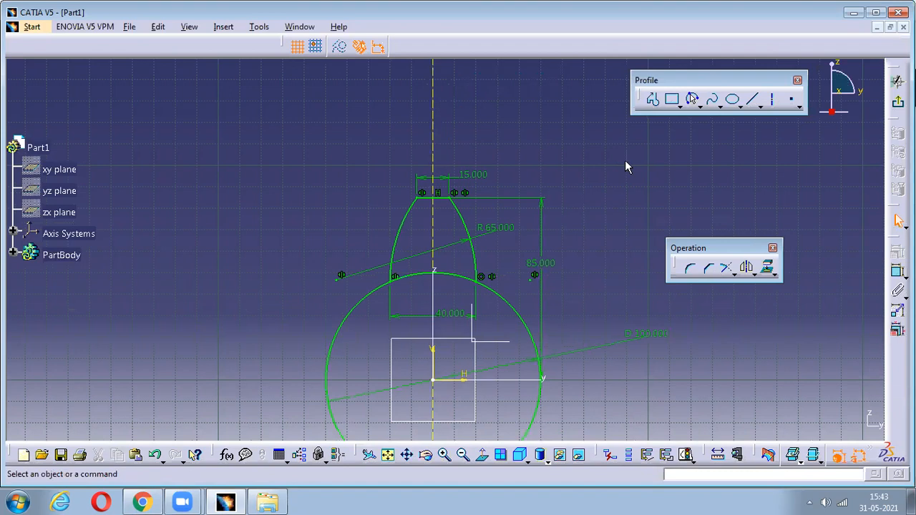
- Draw an axis from the sketch origin outward beyond the circle, inclined about 37° from vertical, and check the PDF blade layout
click(772, 100)
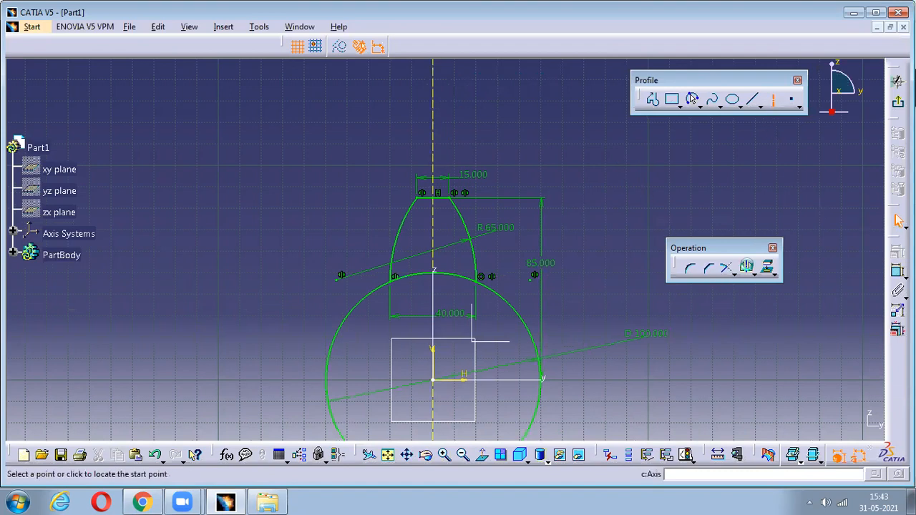
click(438, 384)
click(567, 204)
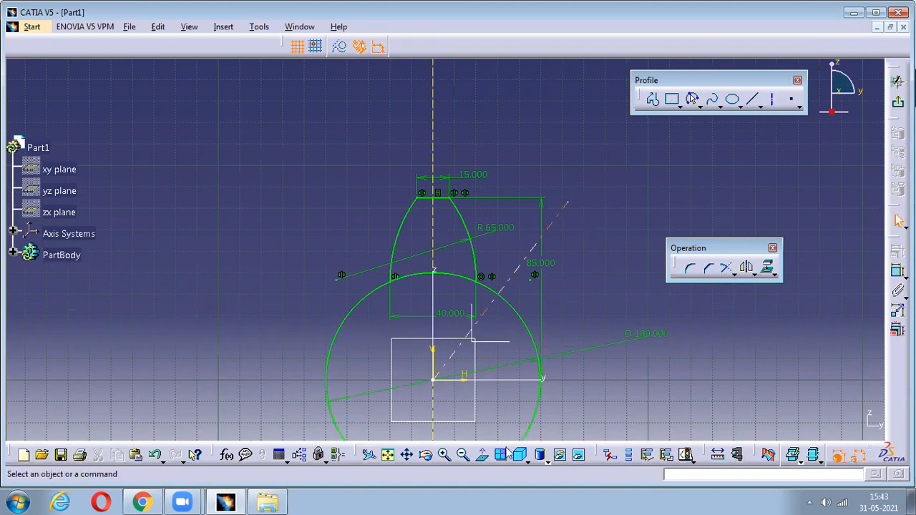
click(144, 502)
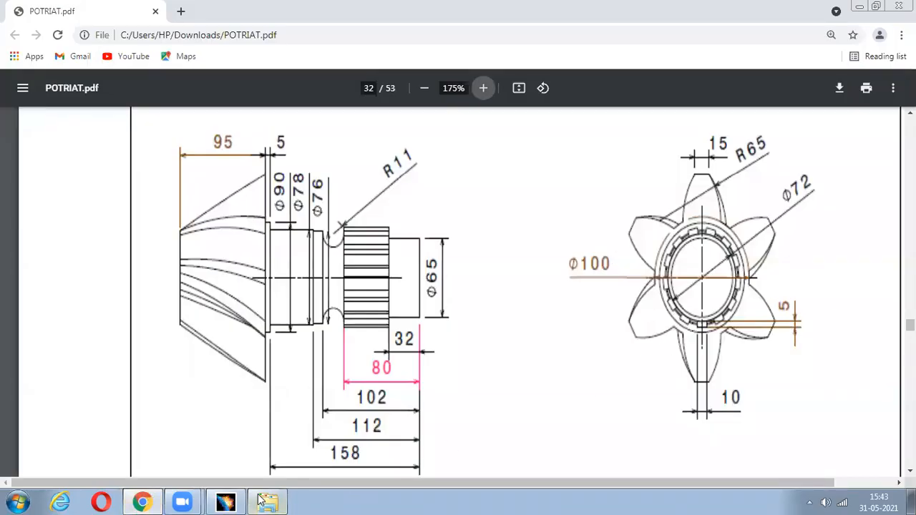
click(226, 502)
- Dimension the angle between the inclined axis and the sketch's vertical axis and set it to 30°
click(692, 99)
click(534, 252)
click(435, 114)
click(487, 142)
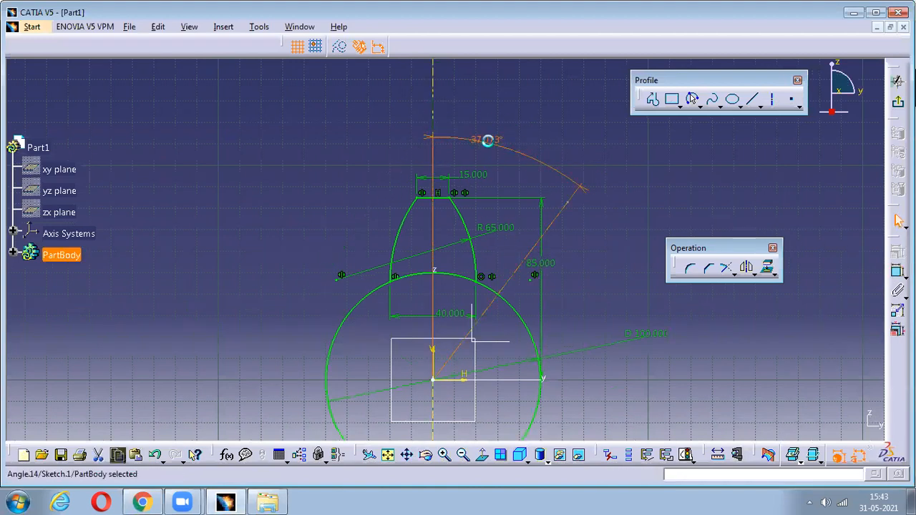
double_click(487, 141)
text(30)
key(Return)
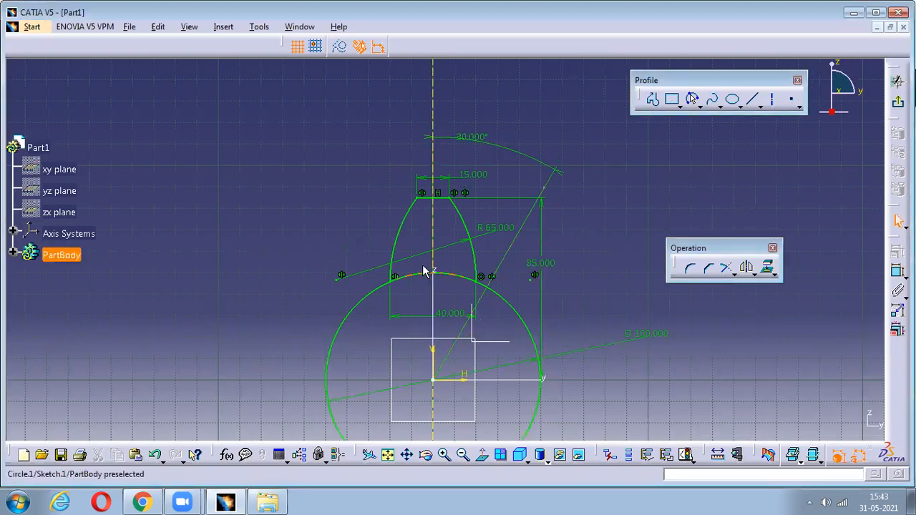
- Mirror the upright blade's tip line and both side arcs about the 30° inclined axis
click(464, 223)
ctrl+click(403, 230)
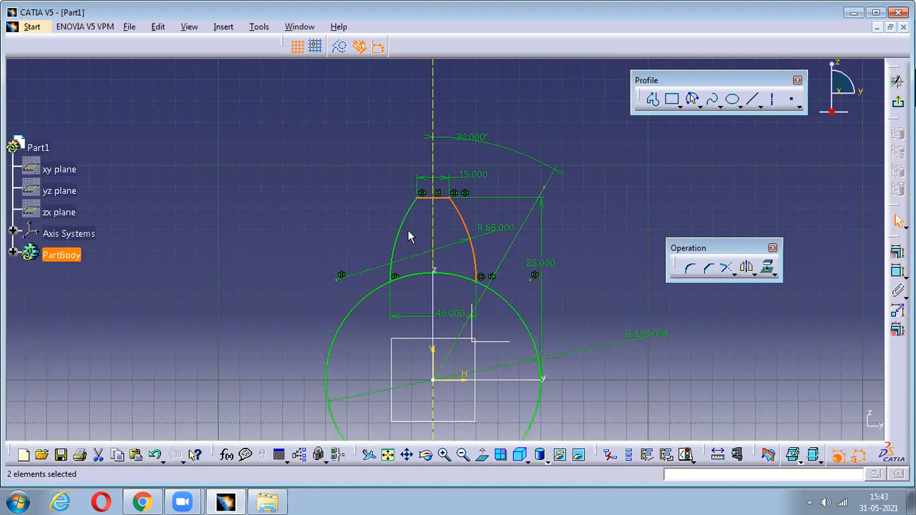
click(749, 267)
click(528, 211)
middle_drag(657, 296, 626, 218)
- Mirror the second blade's tip line and side arcs about the sketch's vertical axis
click(690, 268)
click(561, 244)
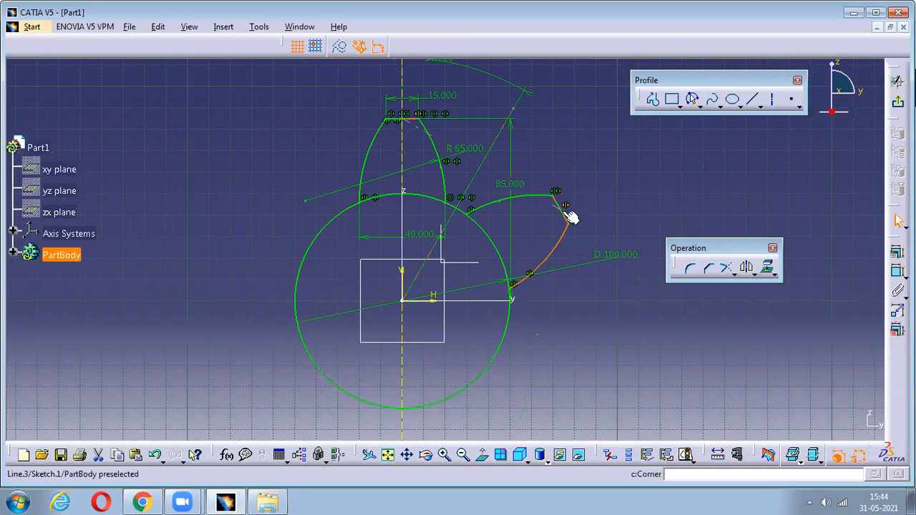
click(550, 205)
click(547, 199)
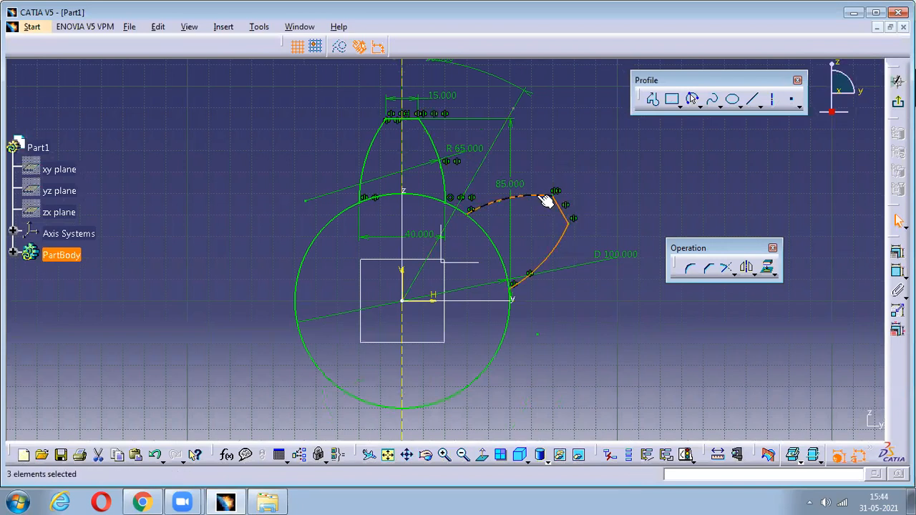
click(746, 267)
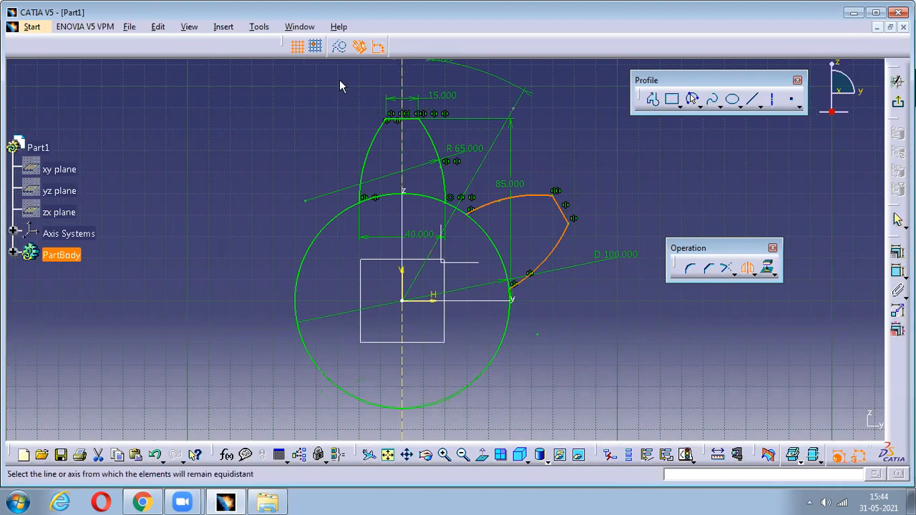
click(403, 77)
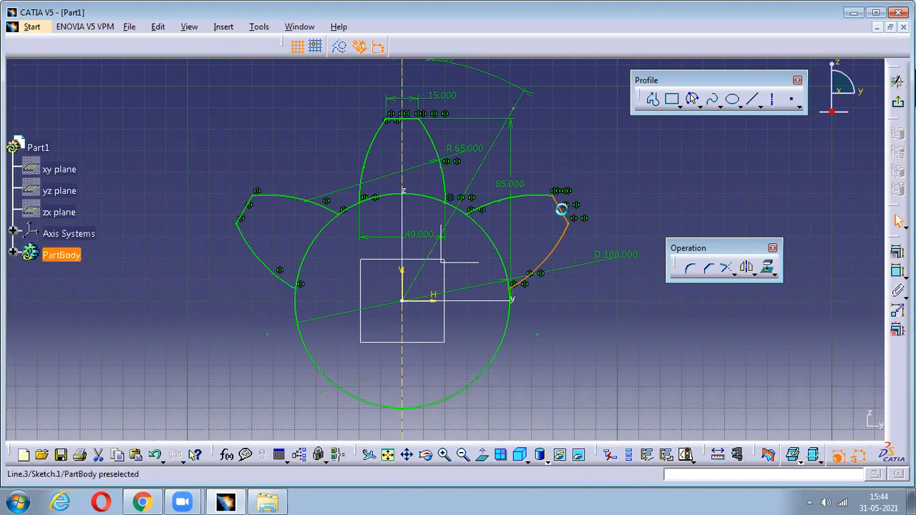
- Mirror the three upper blade profiles about the sketch's horizontal axis to complete the six blades
ctrl+click(420, 126)
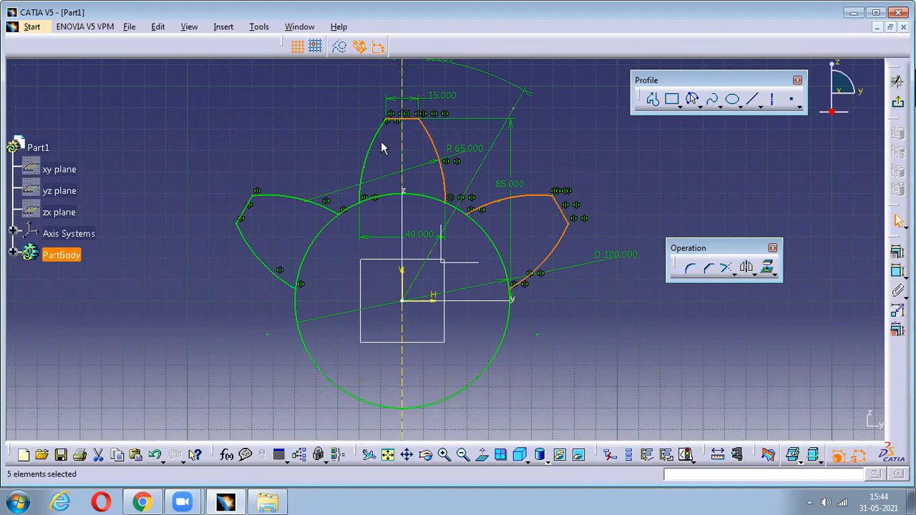
ctrl+click(252, 215)
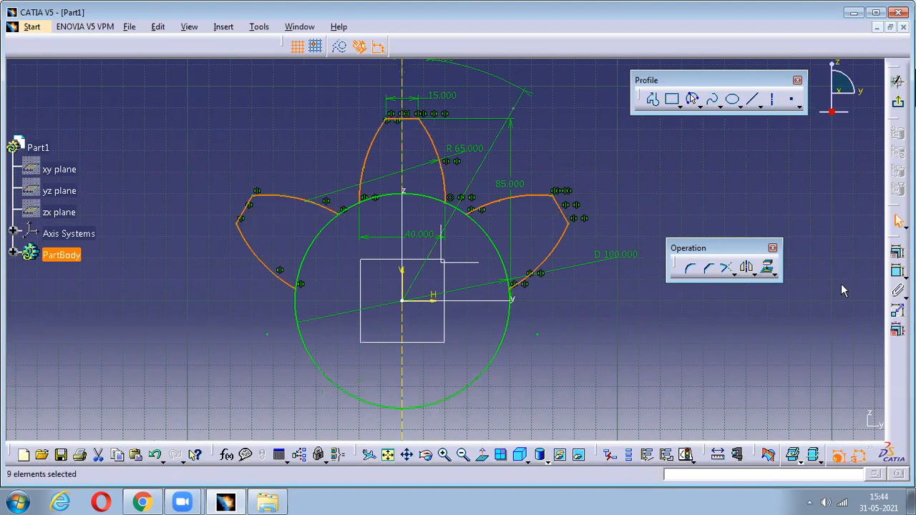
click(749, 269)
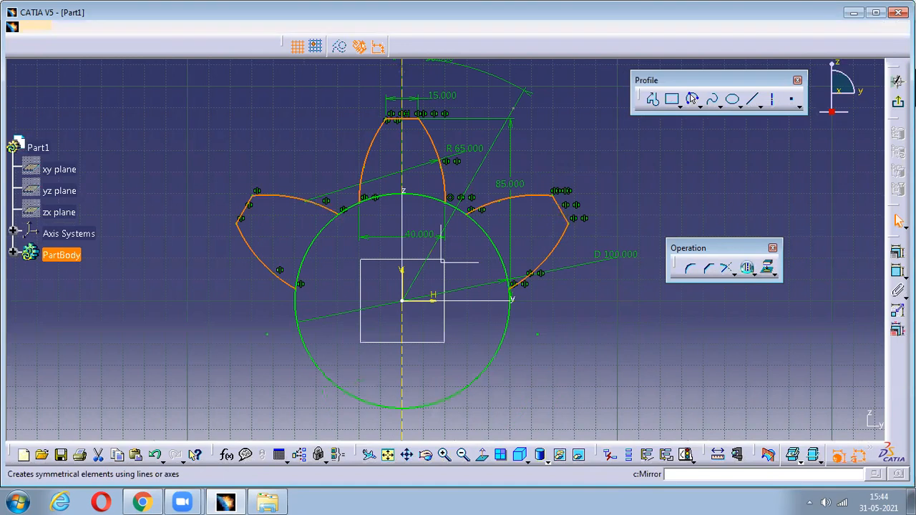
click(474, 300)
middle_drag(579, 301, 588, 329)
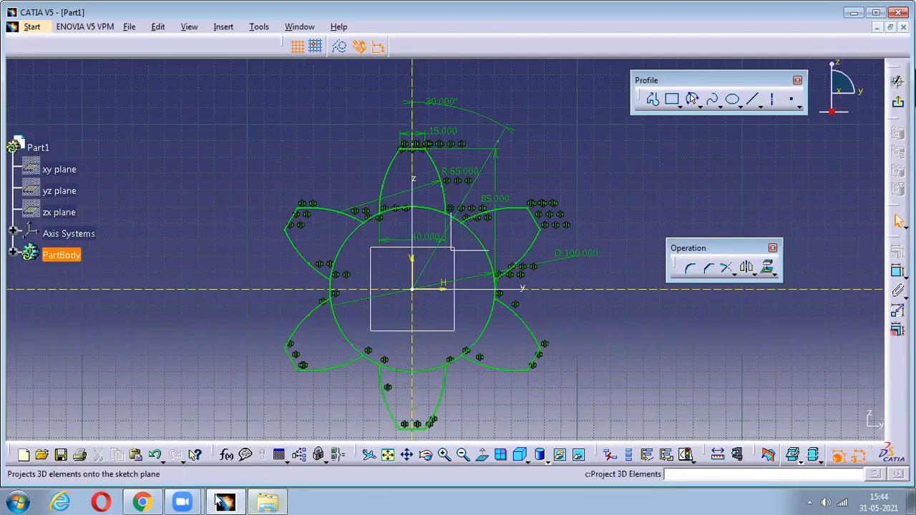
- Examine the six-bladed end view in POTRIAT.pdf at 300% zoom, focusing on where the blades meet the hub circle
click(141, 502)
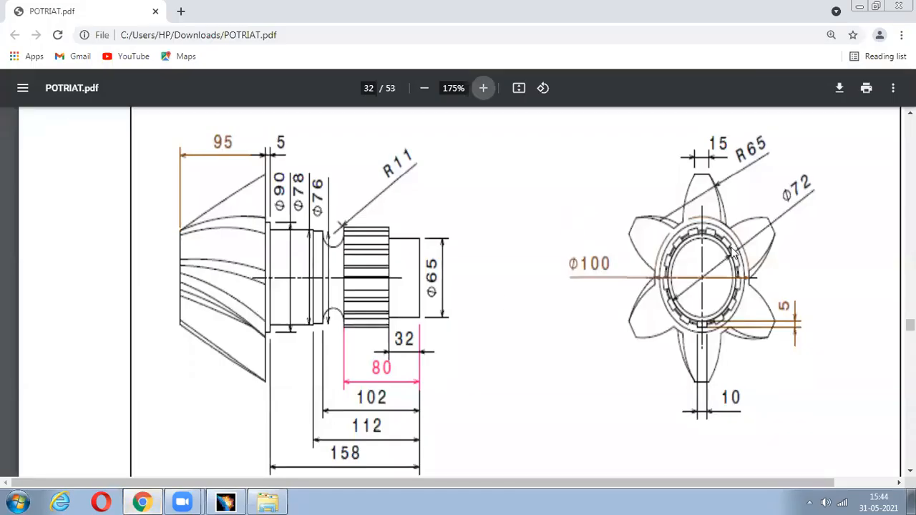
right_click(822, 322)
click(679, 302)
scroll(749, 232, down, 2)
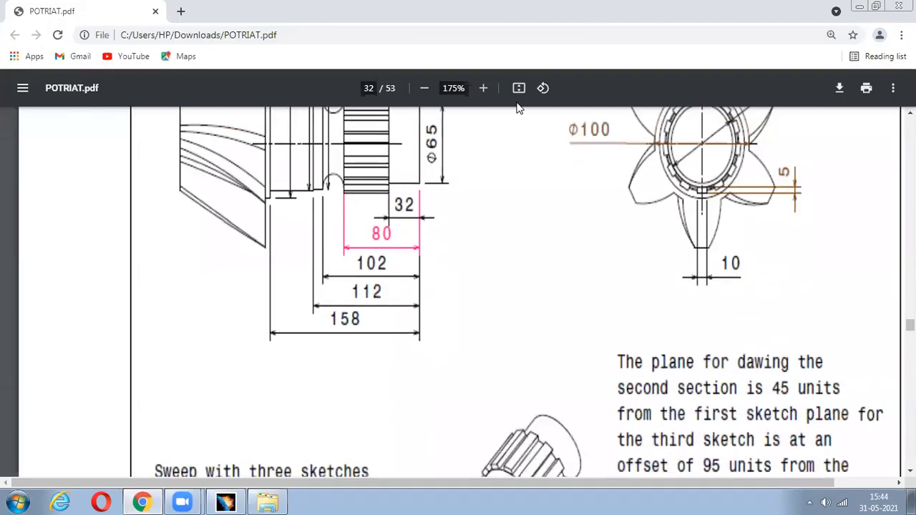
click(484, 88)
click(483, 87)
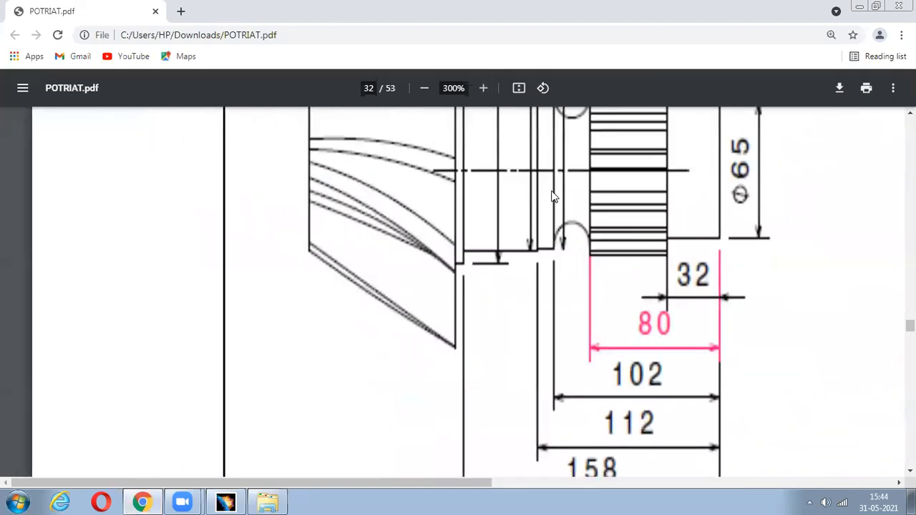
click(483, 88)
middle_drag(598, 326, 837, 330)
scroll(532, 334, down, 2)
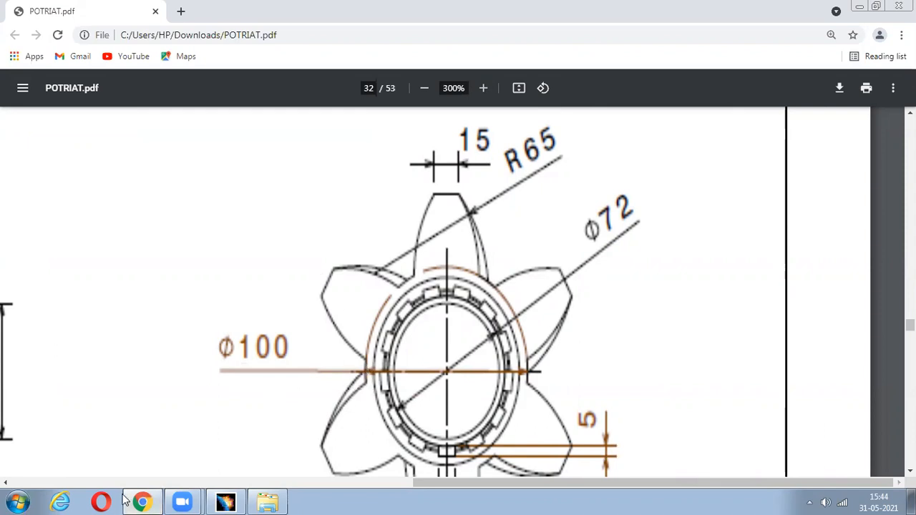
click(226, 502)
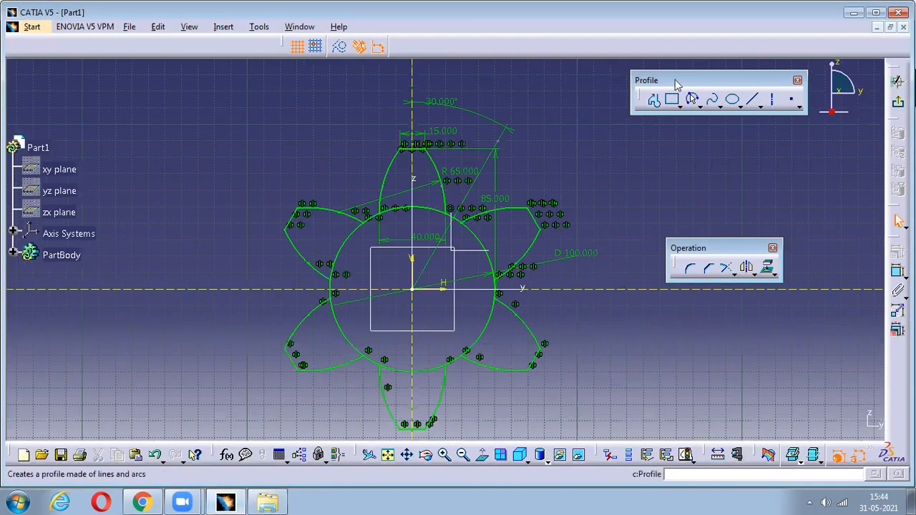
- Trim away the 100 mm circle's arc segments at the bases of the blades with Quick Trim
click(731, 274)
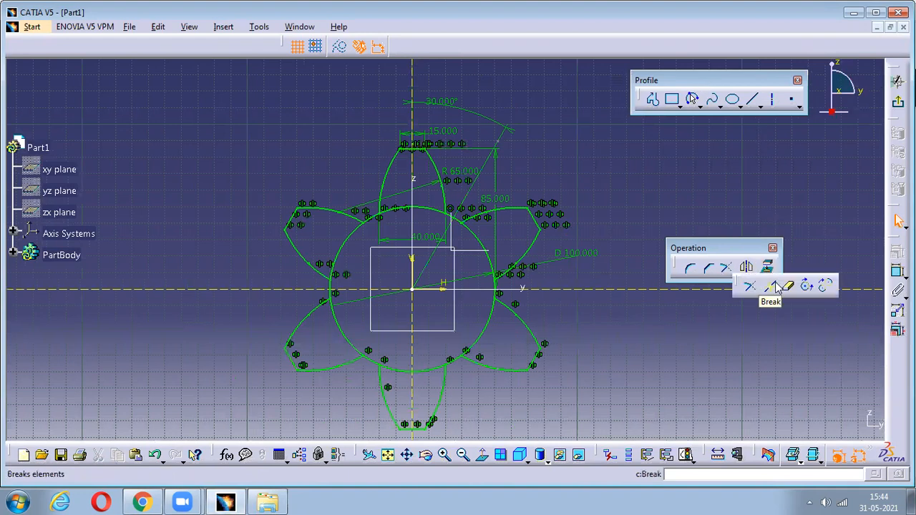
click(791, 287)
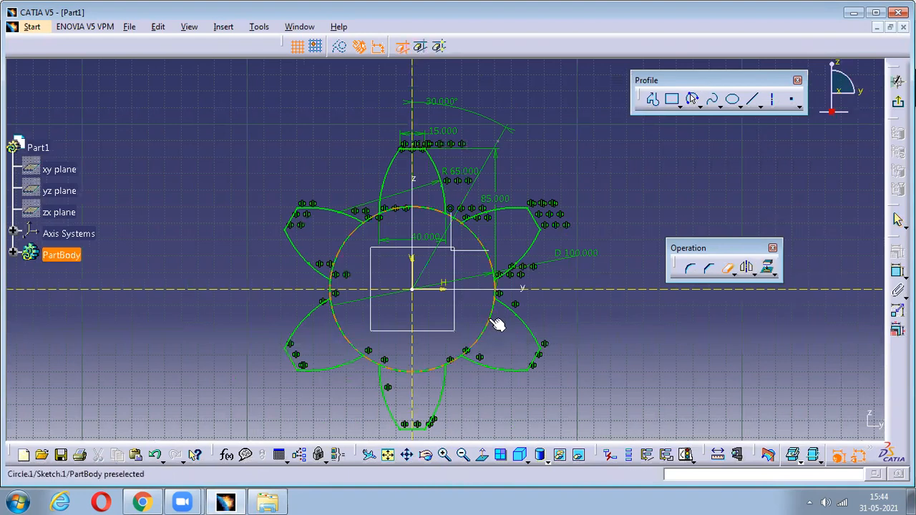
click(425, 370)
click(340, 329)
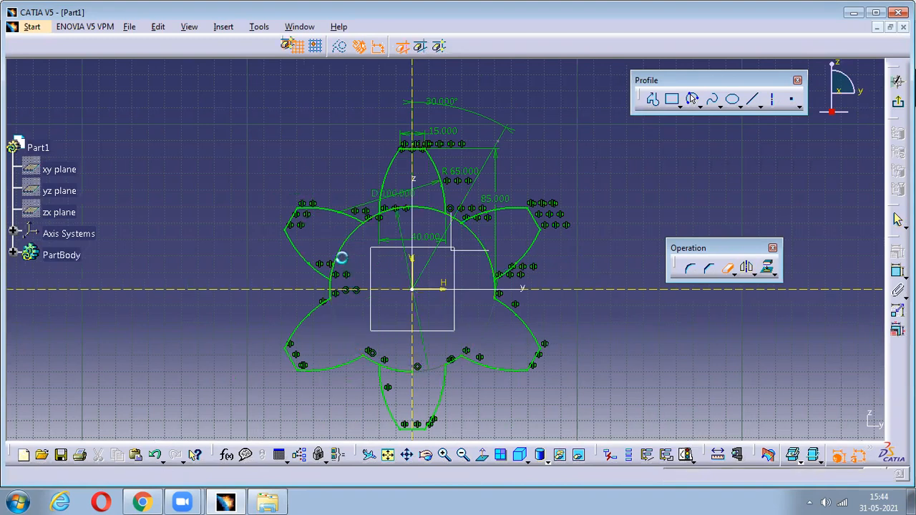
click(348, 240)
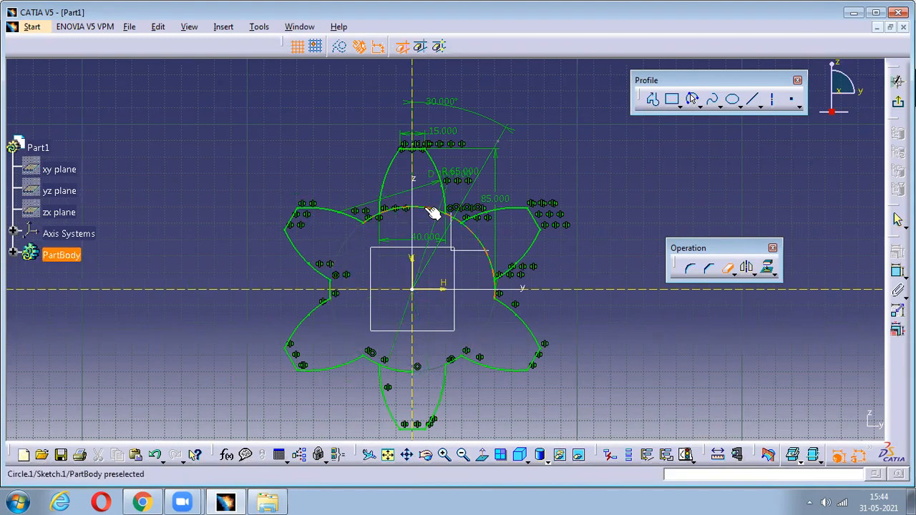
click(403, 207)
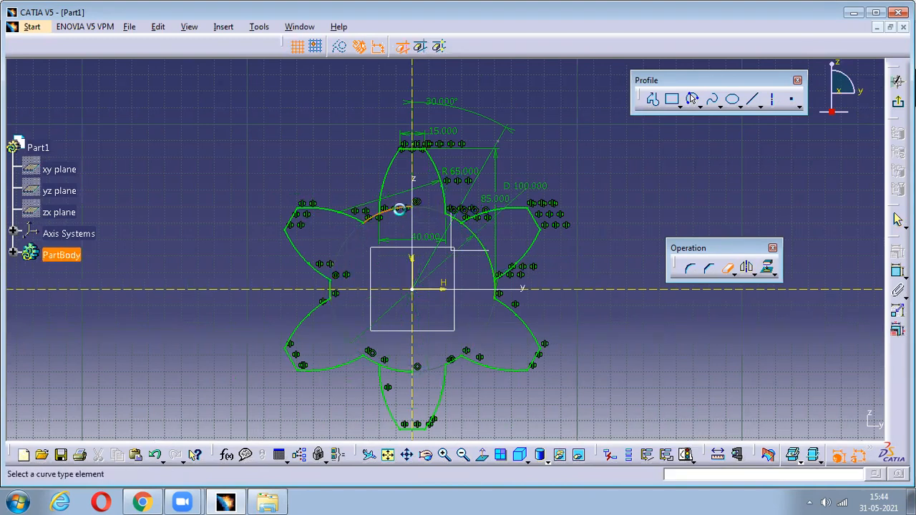
click(496, 267)
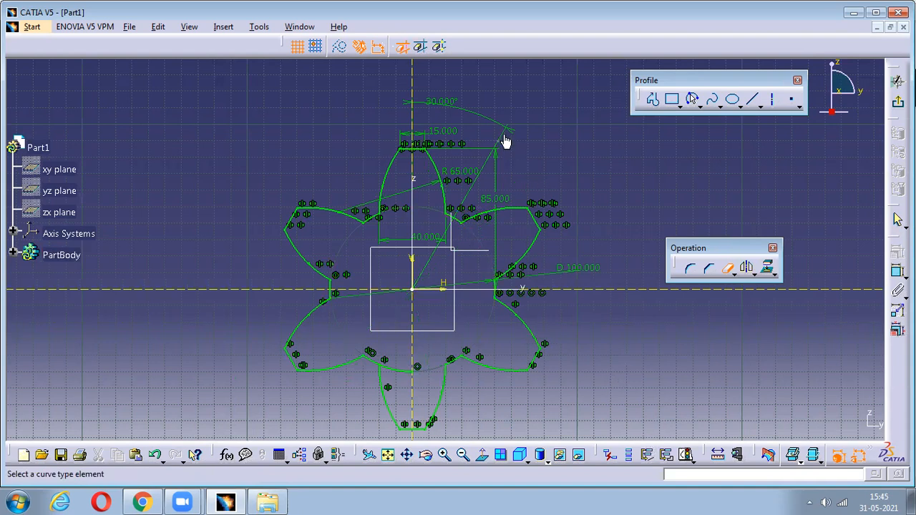
- Trim off the outer portion of the 30° inclined axis and check the sketch's solving status
click(497, 162)
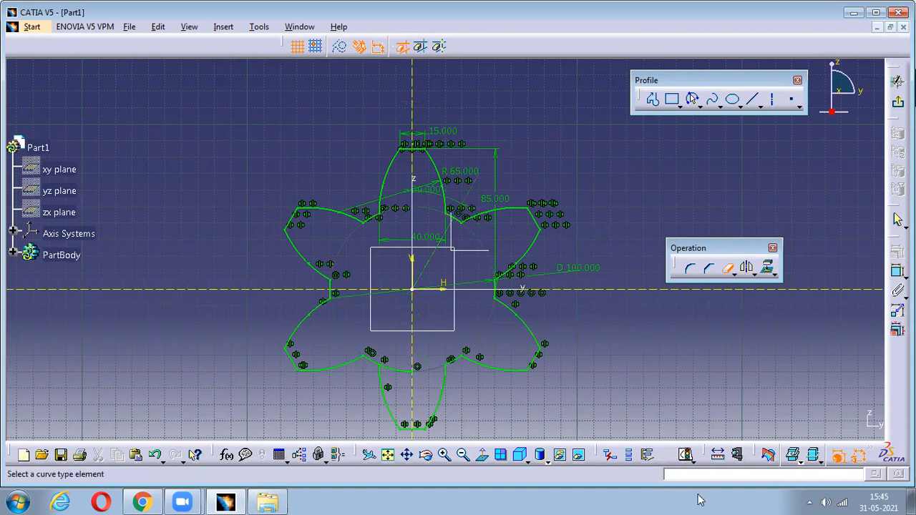
click(685, 455)
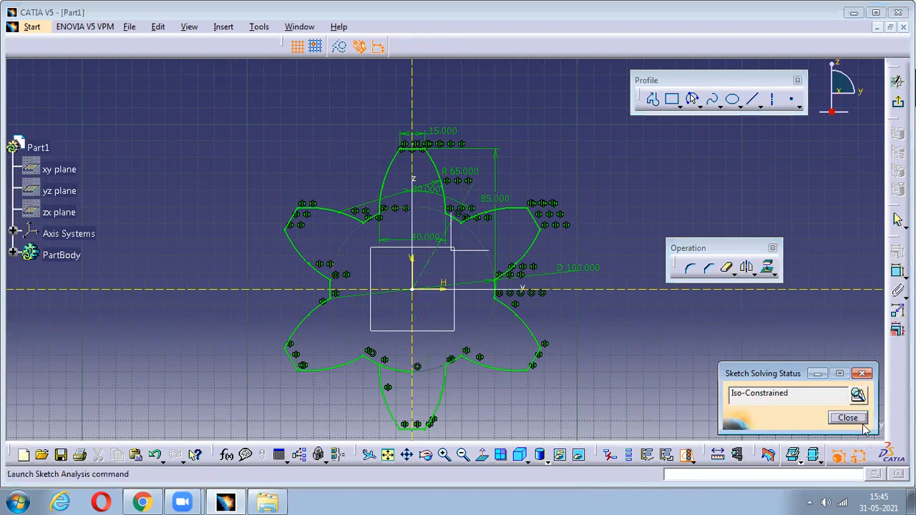
click(848, 418)
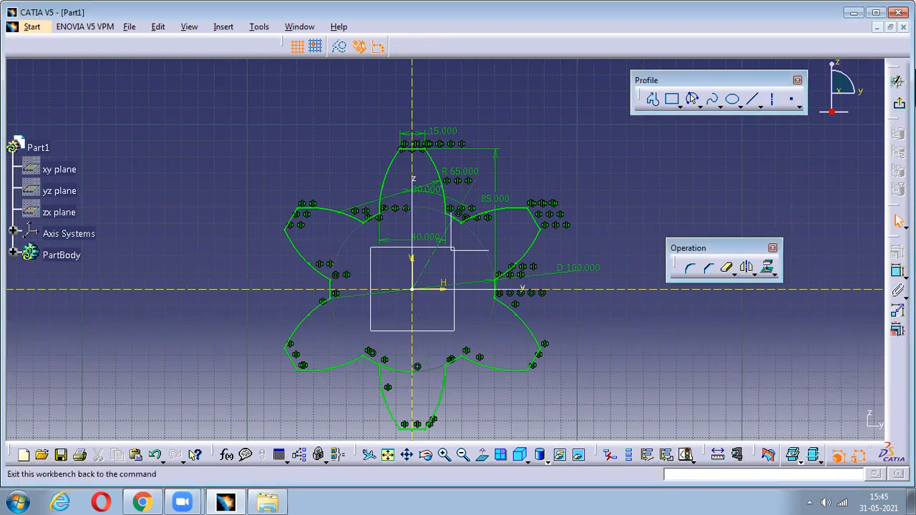
- Exit the first sketch and read the section plane offsets, sketch scale percentages and rotation angle in POTRIAT.pdf
click(898, 102)
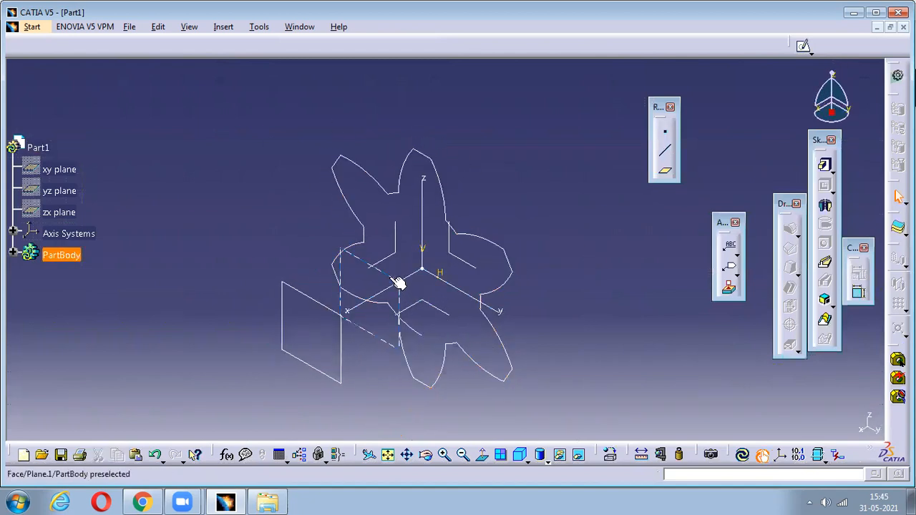
click(226, 502)
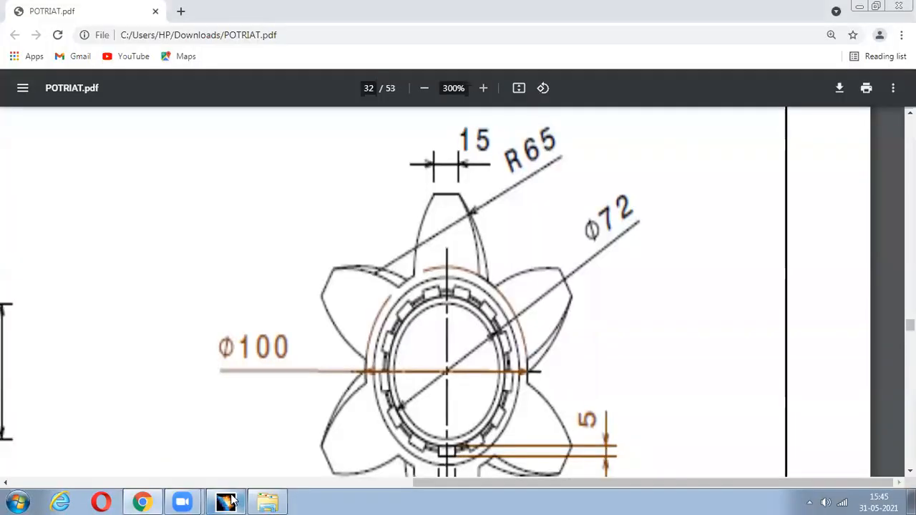
click(226, 502)
click(226, 501)
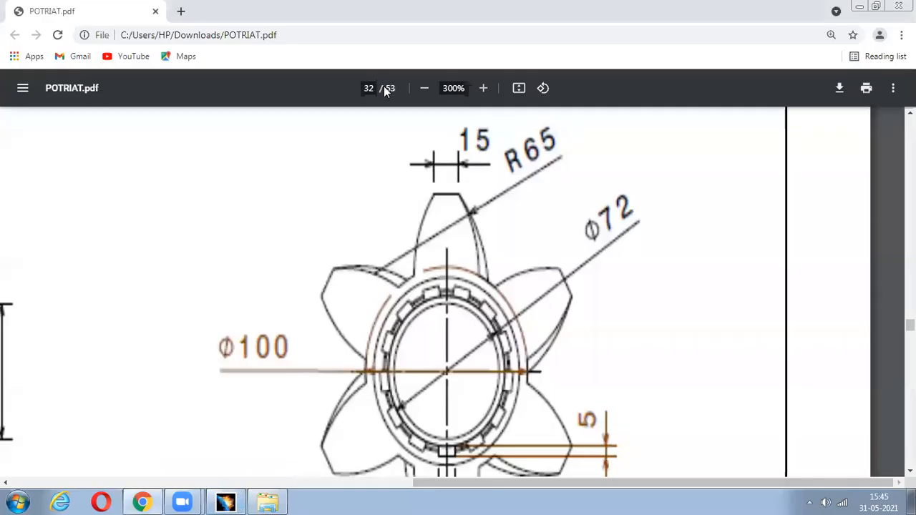
click(422, 88)
click(423, 88)
click(422, 88)
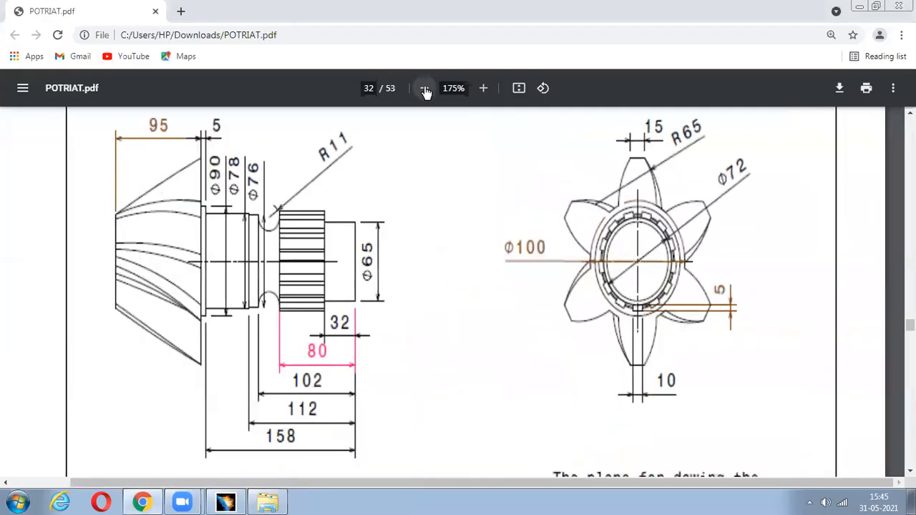
scroll(442, 242, down, 3)
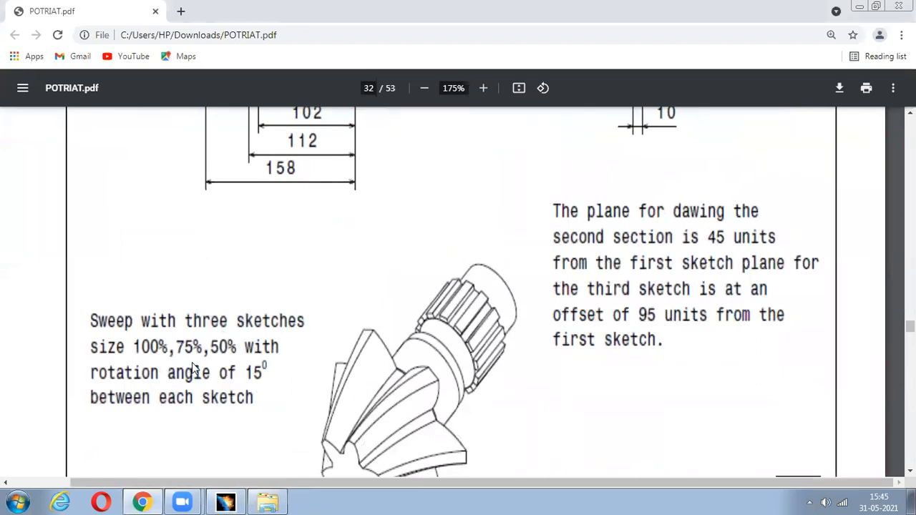
scroll(267, 426, up, 2)
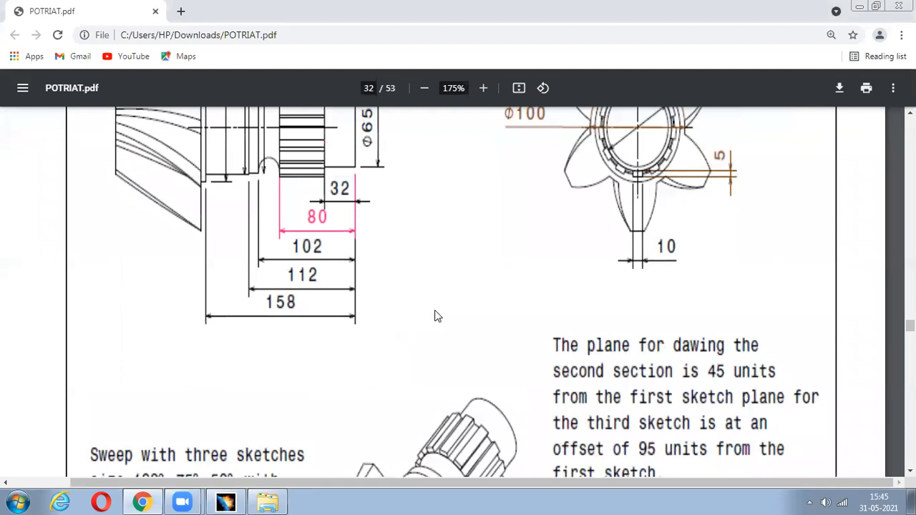
scroll(442, 313, down, 2)
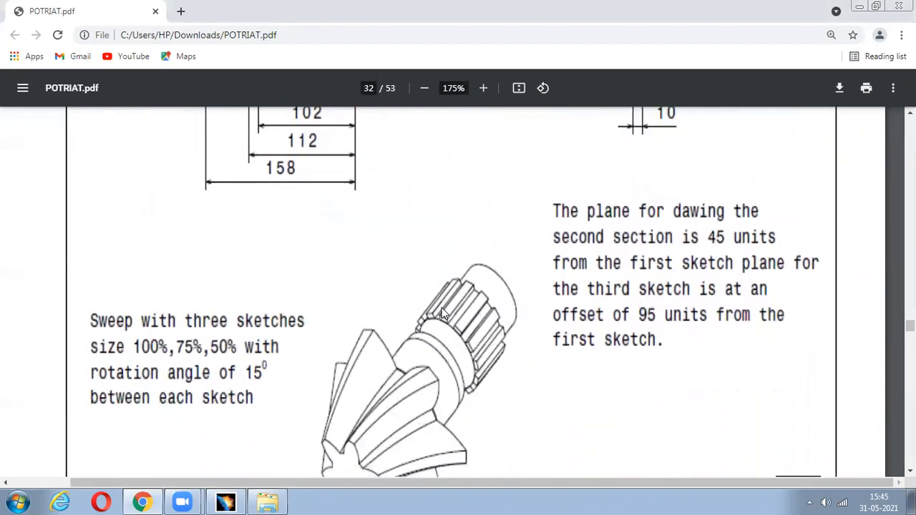
click(226, 503)
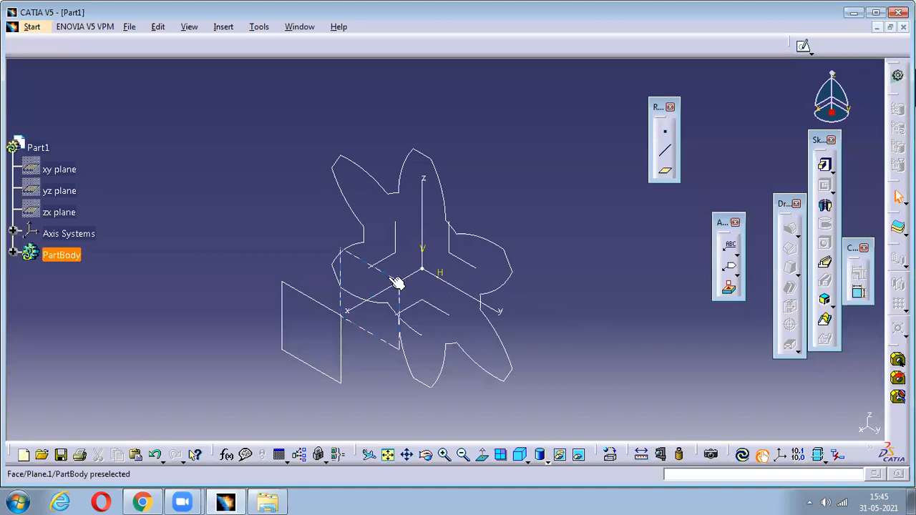
- Open a new sketch on Plane.1 and draw an axis from the origin up through the top blade's base, about 23° off vertical
click(398, 283)
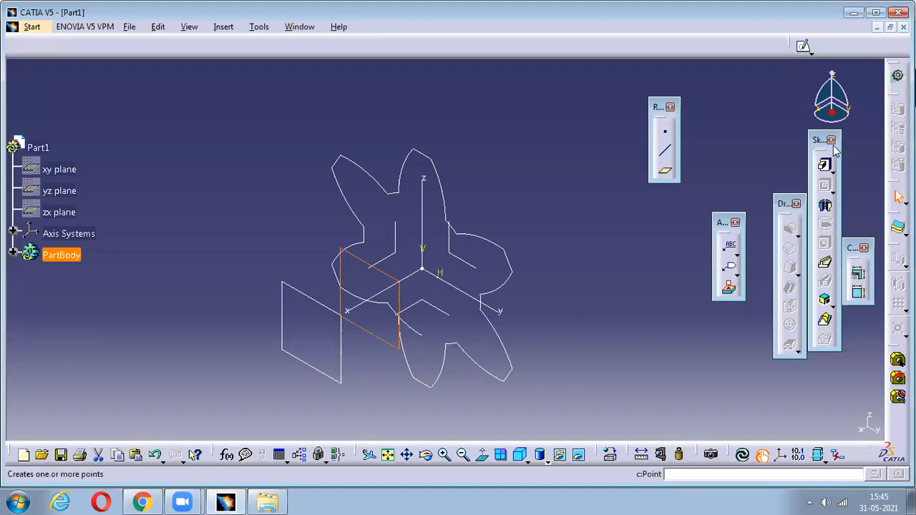
click(805, 48)
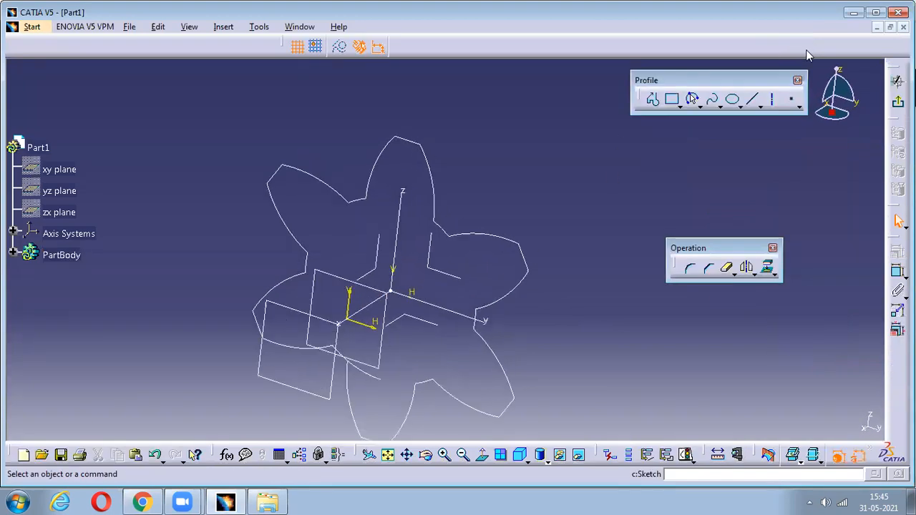
click(773, 99)
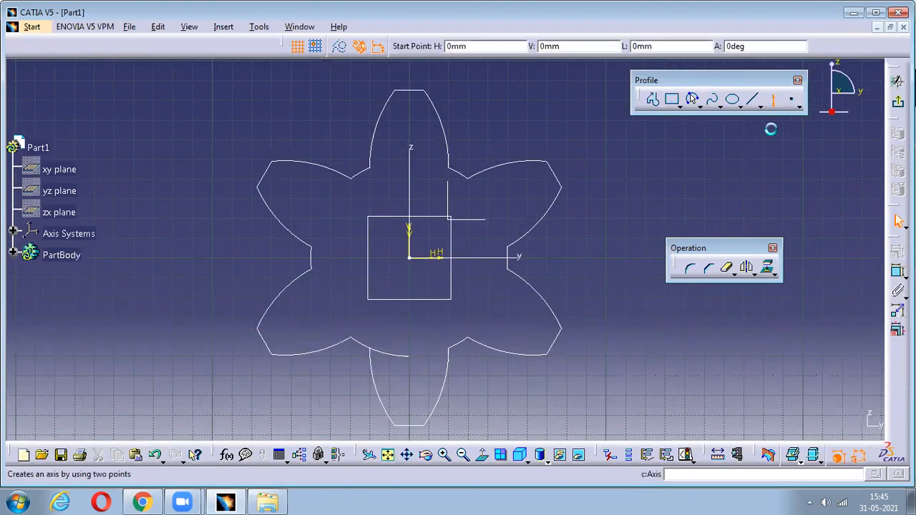
click(414, 260)
click(344, 104)
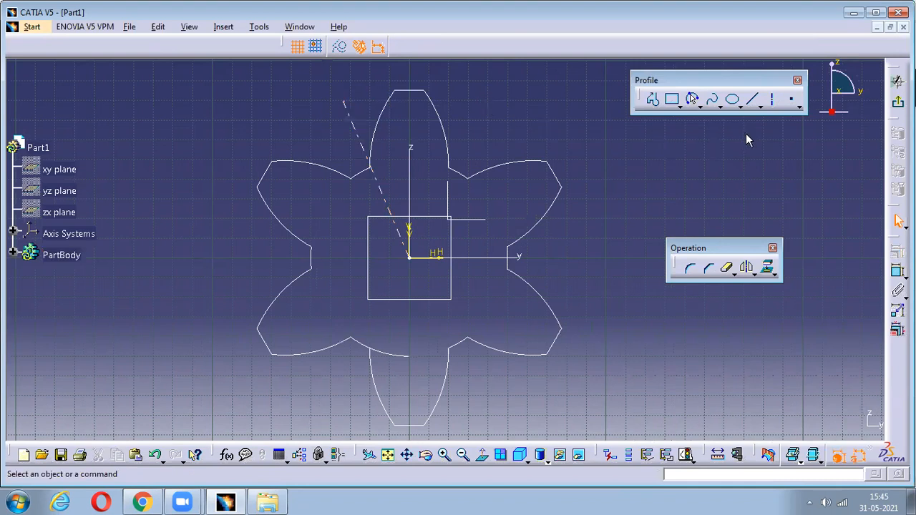
- Recheck the rotation note in POTRIAT.pdf, then dimension the angle between the inclined axis and the vertical axis
click(793, 102)
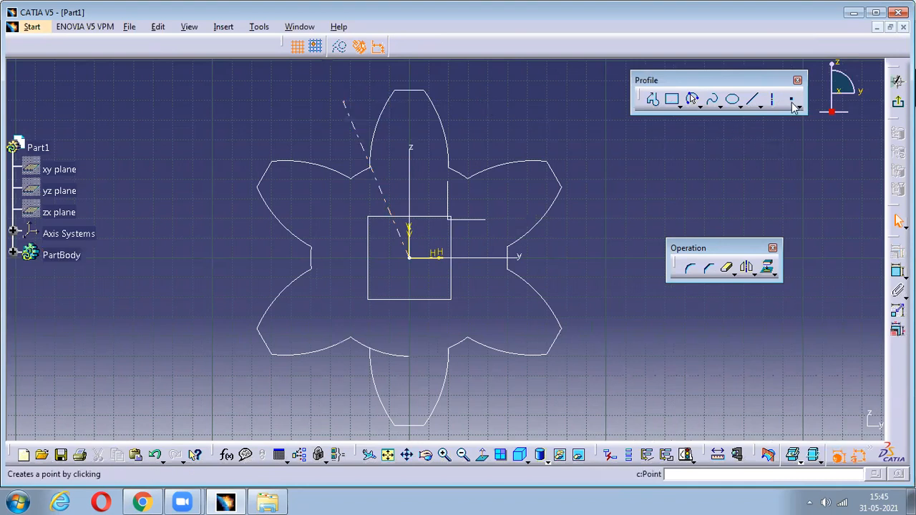
click(142, 502)
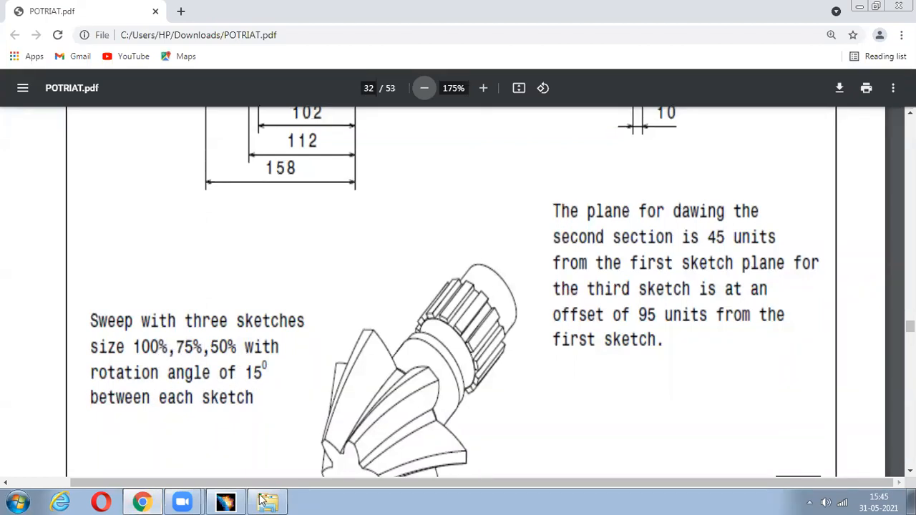
click(225, 503)
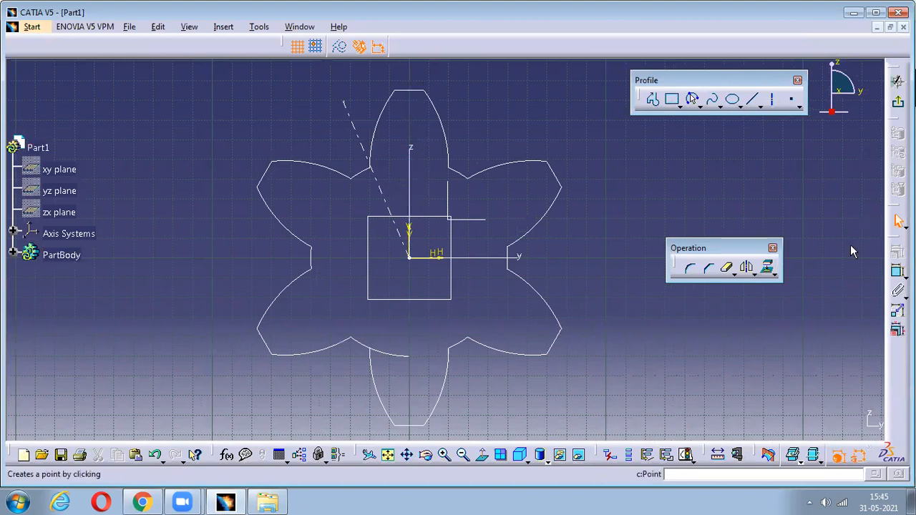
click(900, 221)
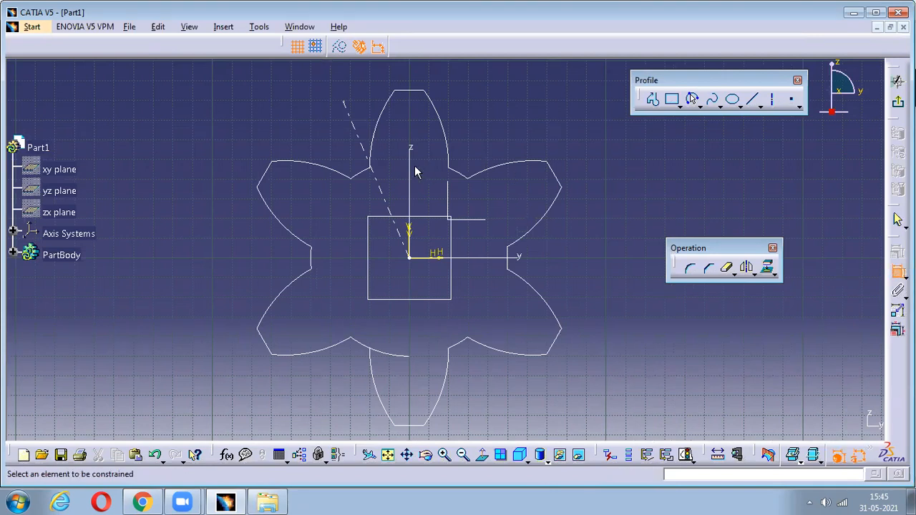
click(382, 194)
click(380, 184)
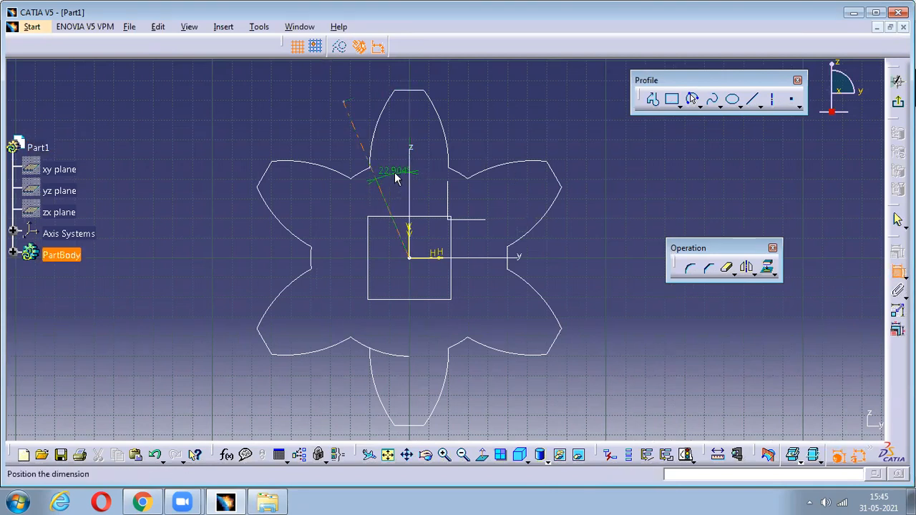
click(393, 179)
- Set the inclined axis's angle from the vertical to 15°
text(15)
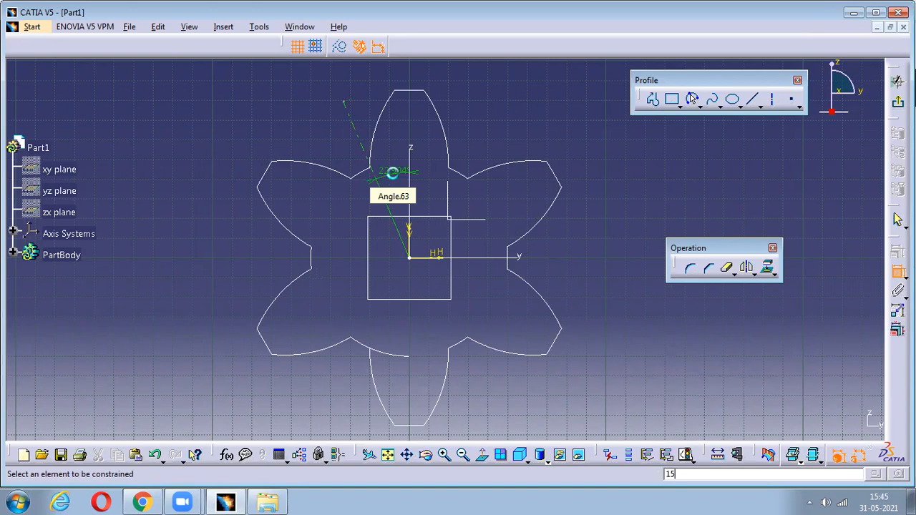
key(Return)
click(473, 279)
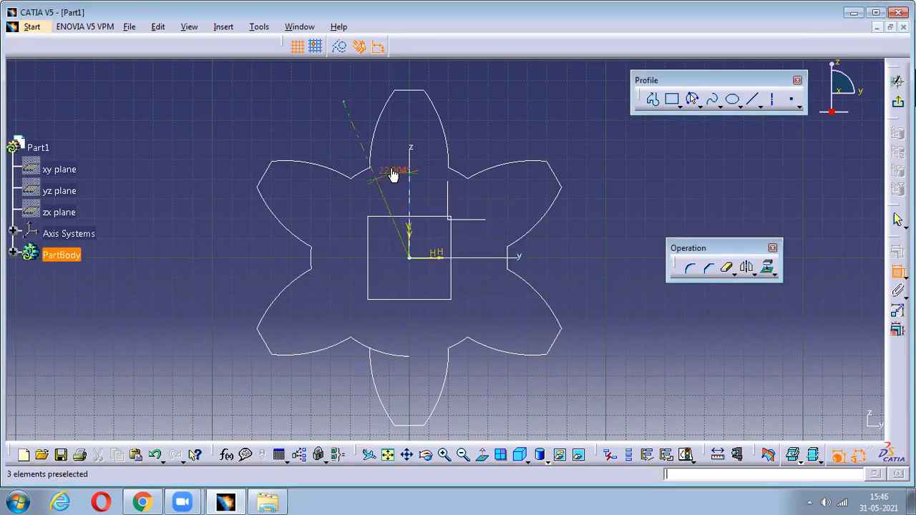
double_click(392, 173)
text(15)
key(Return)
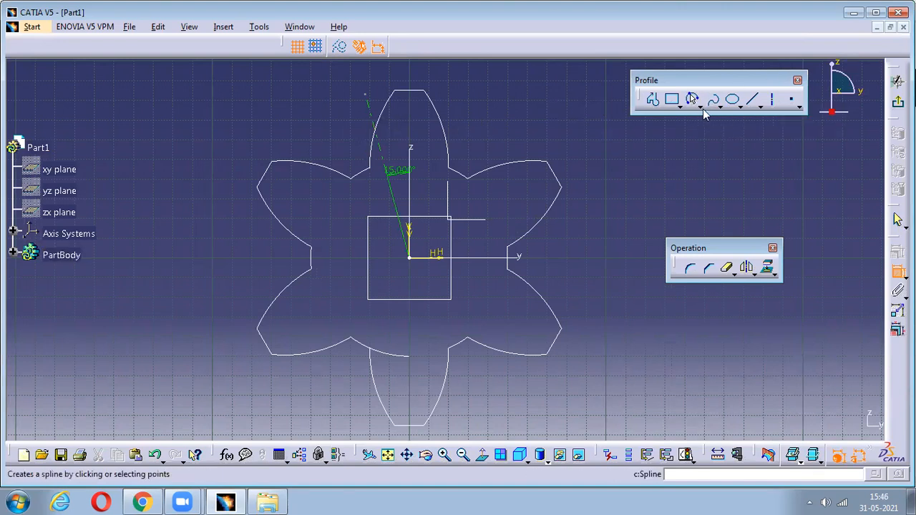
- Sketch a circle about 78 mm in diameter centred on the origin
click(701, 108)
click(718, 115)
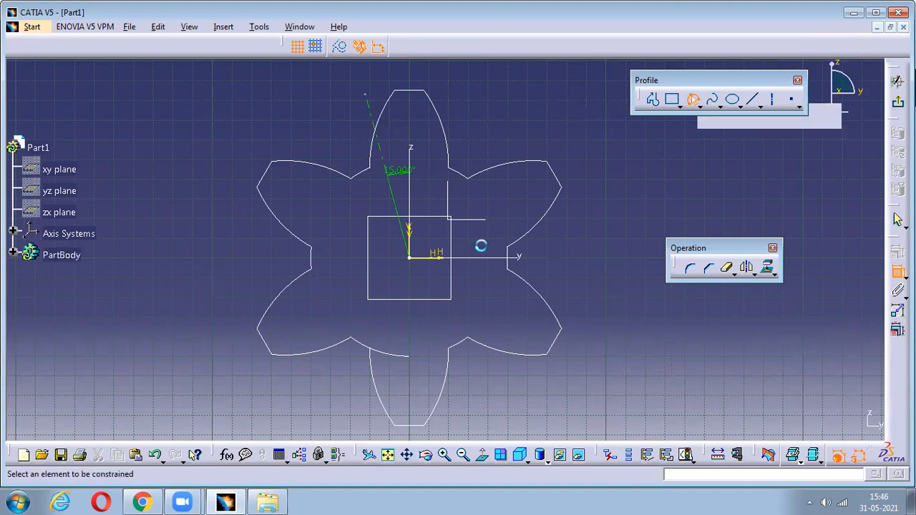
click(409, 259)
click(474, 299)
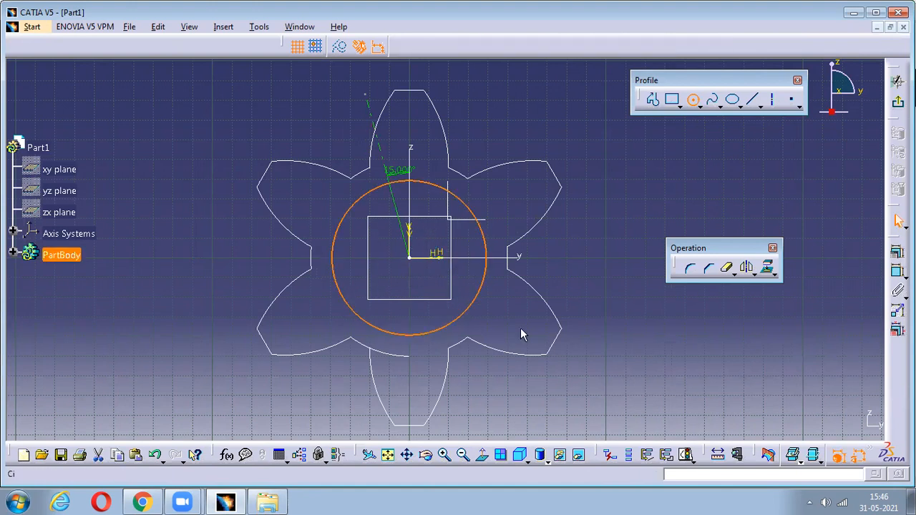
click(712, 180)
- Dimension the circle's diameter and set it to 100*.75, giving 75 mm
click(897, 272)
click(491, 236)
click(605, 255)
double_click(607, 255)
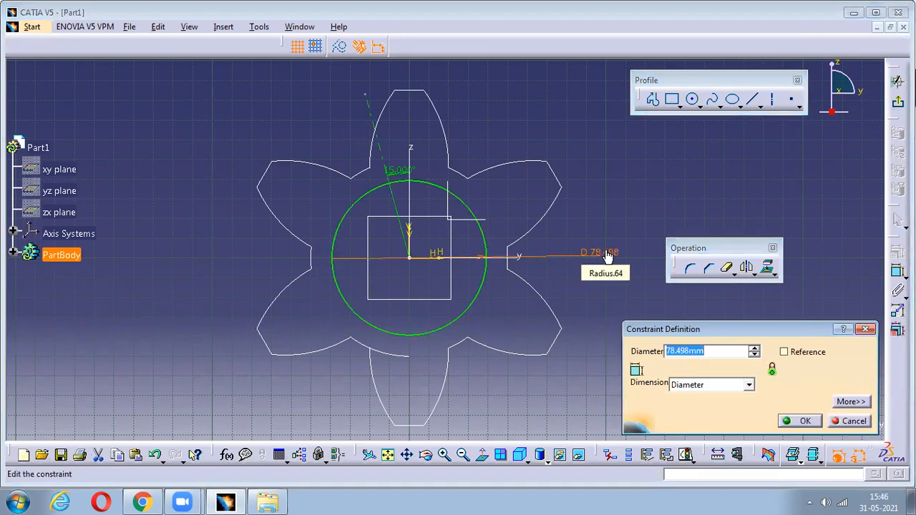
text(100*.75)
key(Return)
click(613, 202)
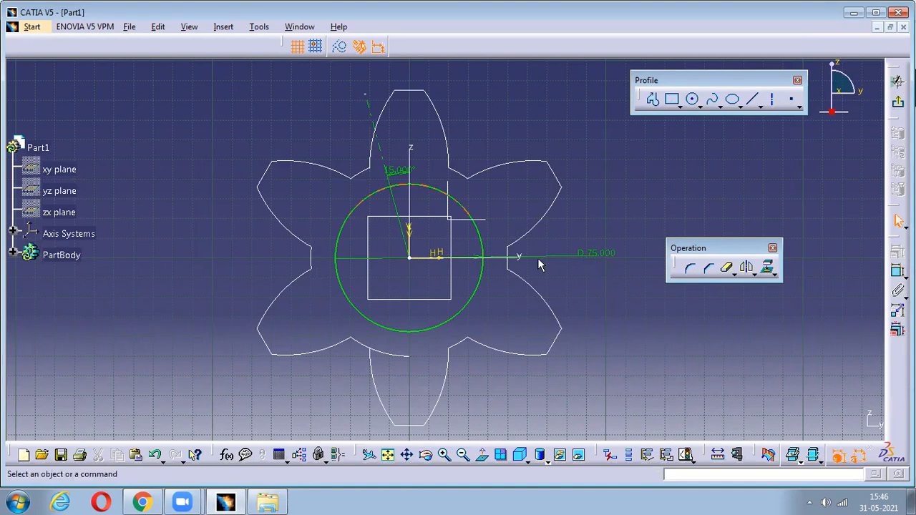
- Draw a blade tip line about 20 mm long across the 15° axis, above the 75 mm circle
ctrl+middle_drag(743, 356, 719, 154)
middle_drag(567, 150, 630, 307)
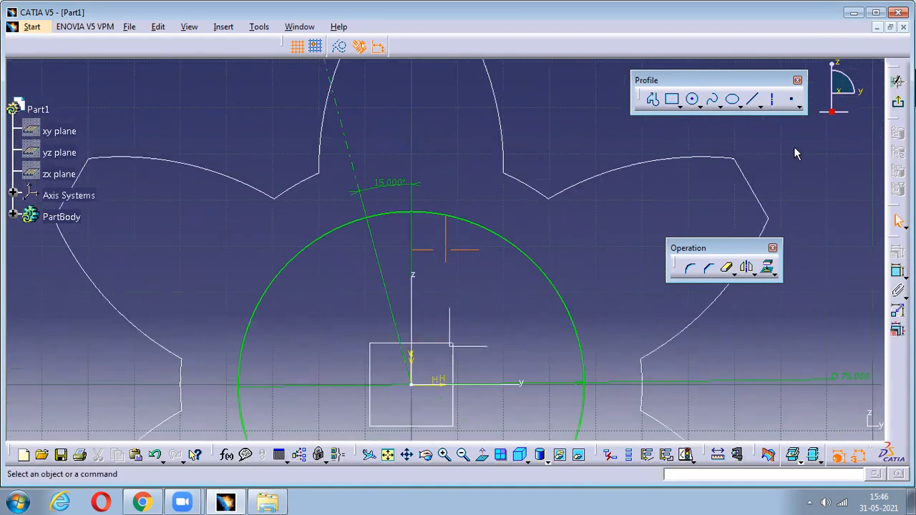
click(754, 99)
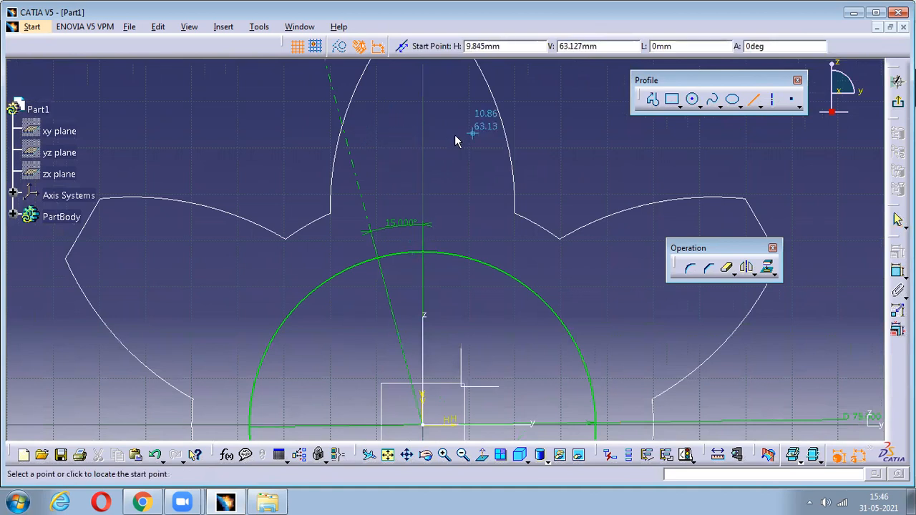
click(299, 126)
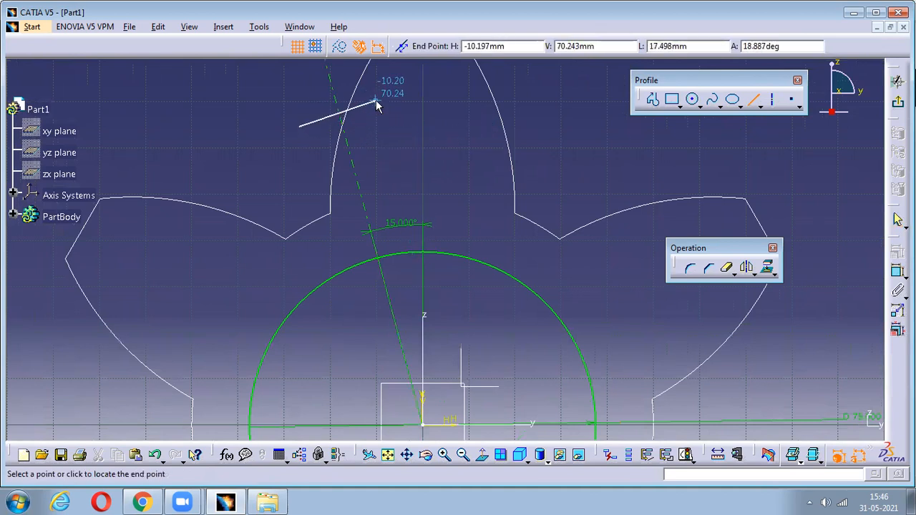
click(386, 94)
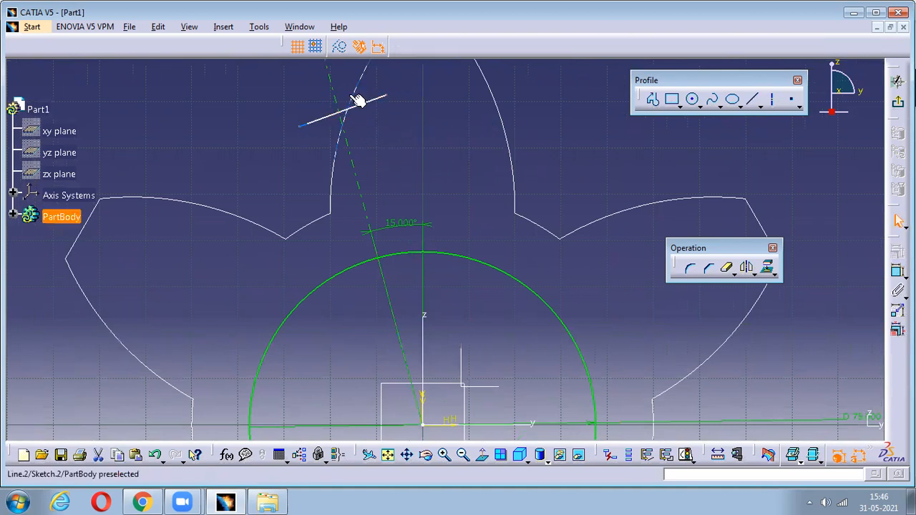
click(363, 145)
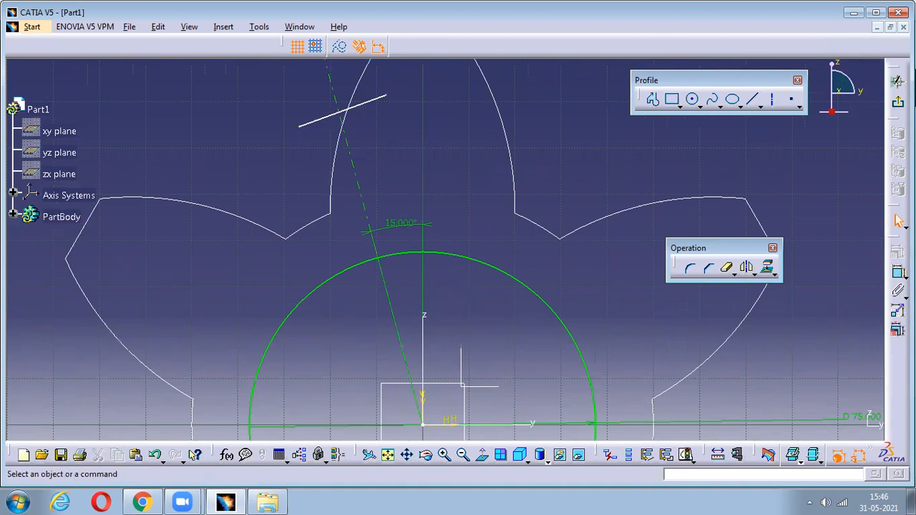
- Constrain the blade tip line perpendicular to the 15° axis
click(897, 273)
click(371, 101)
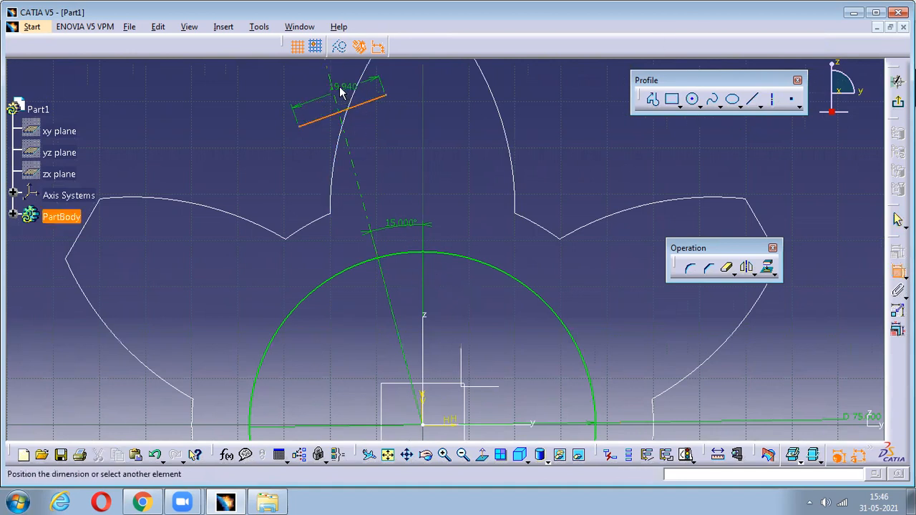
click(340, 85)
right_click(398, 94)
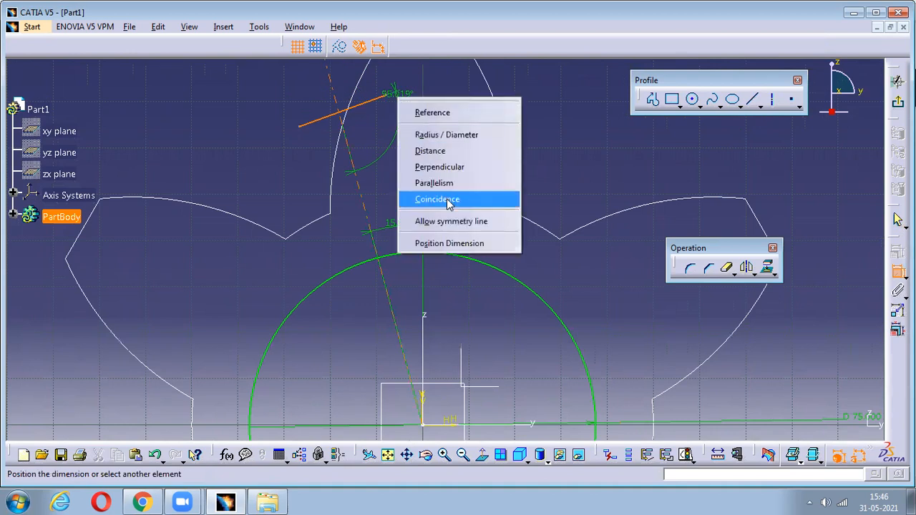
click(444, 168)
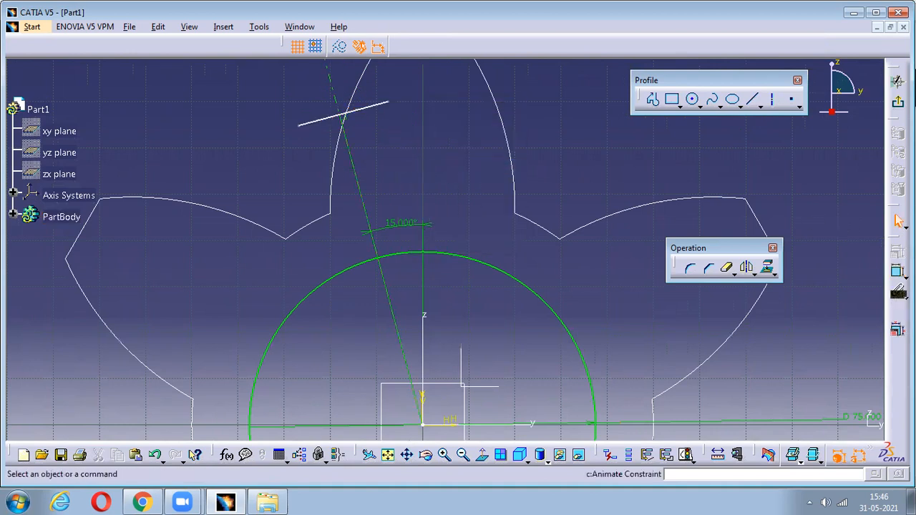
- Constrain the blade tip line's two endpoints to be symmetric about the 15° axis
click(897, 271)
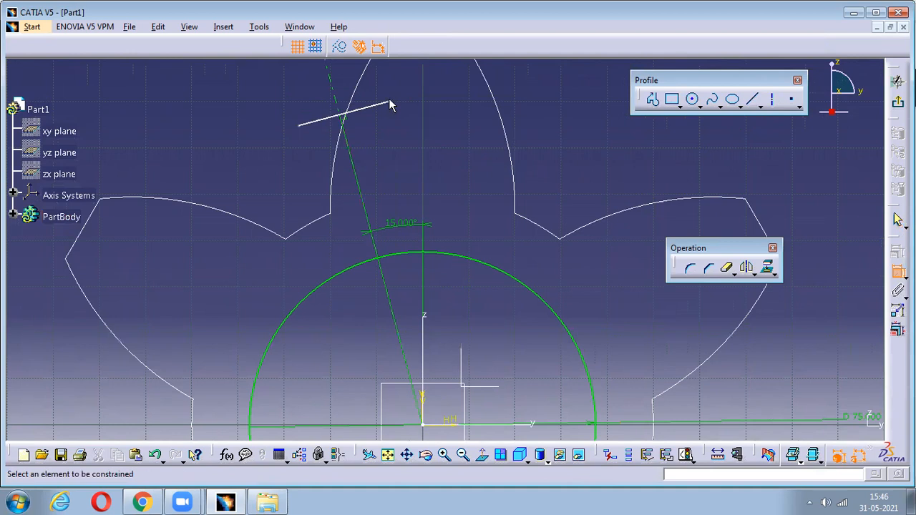
click(388, 103)
click(306, 131)
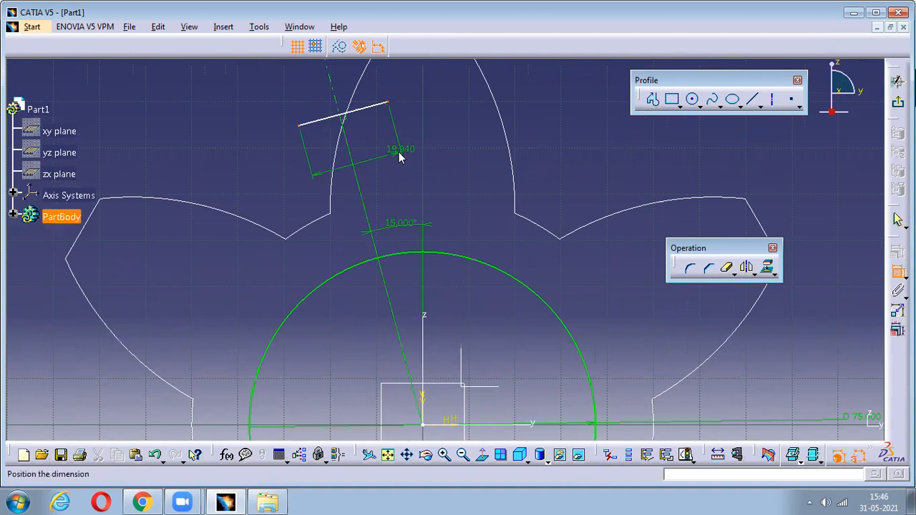
right_click(398, 150)
click(436, 273)
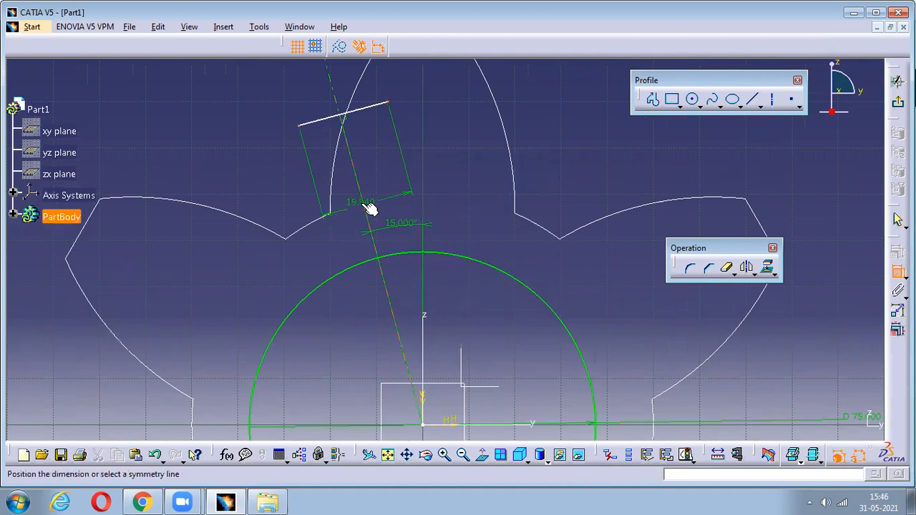
click(365, 202)
- Dimension the blade tip line's length and set it to 15*.75, giving 11.25 mm
middle_drag(401, 134, 407, 219)
click(387, 198)
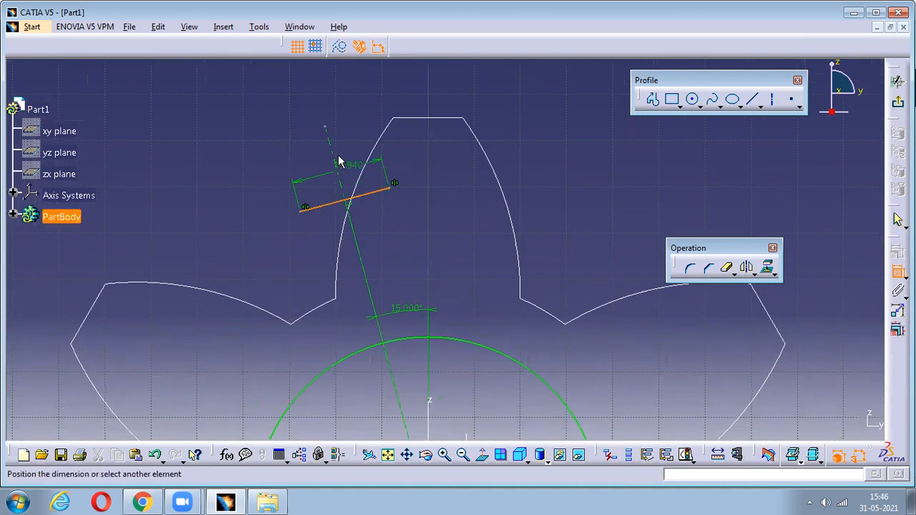
click(309, 113)
double_click(308, 108)
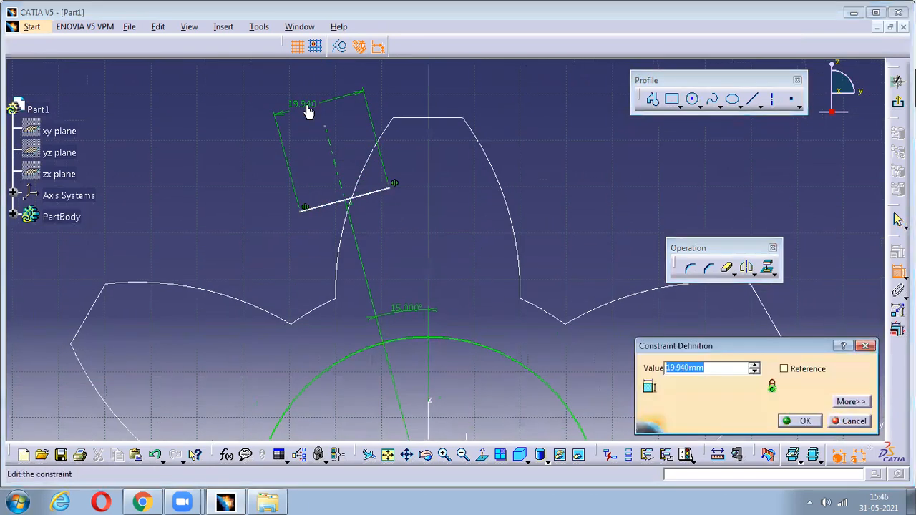
text(15*)
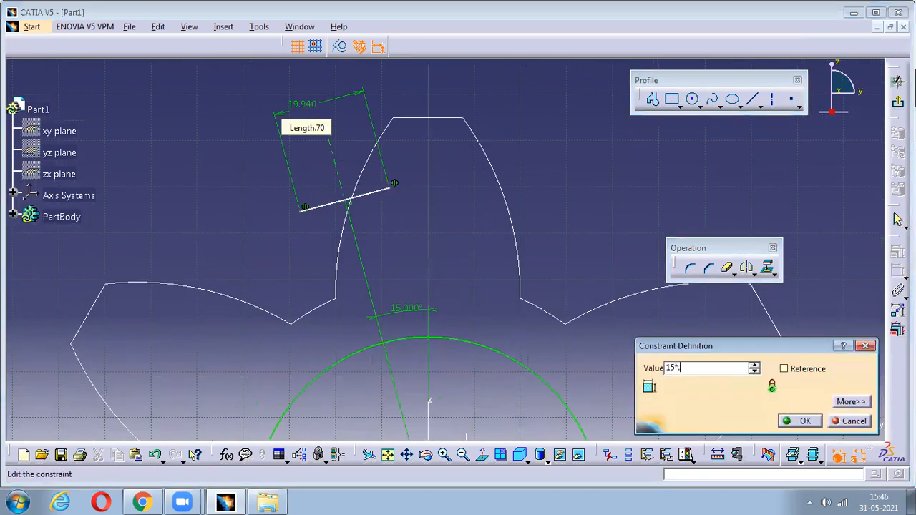
text(.75)
key(Return)
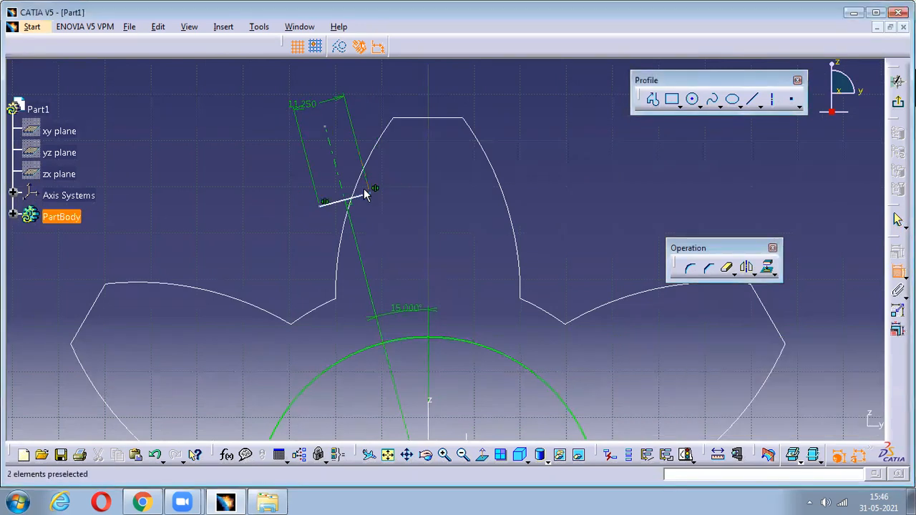
- Dimension the distance from the origin to the blade tip line and set it to 85*.75, giving 63.75 mm
middle_drag(423, 269, 386, 215)
middle_drag(395, 375, 369, 262)
click(379, 345)
middle_drag(374, 191, 395, 269)
click(333, 104)
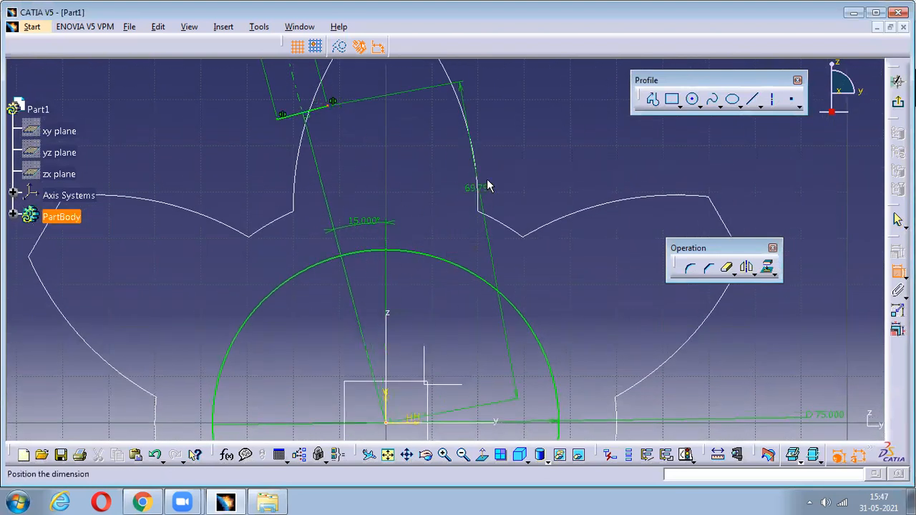
click(531, 185)
double_click(535, 179)
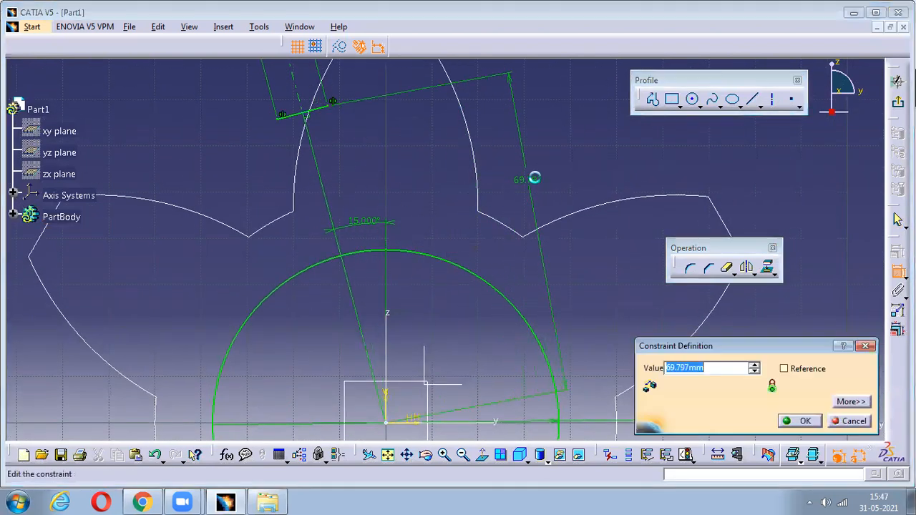
text(85)
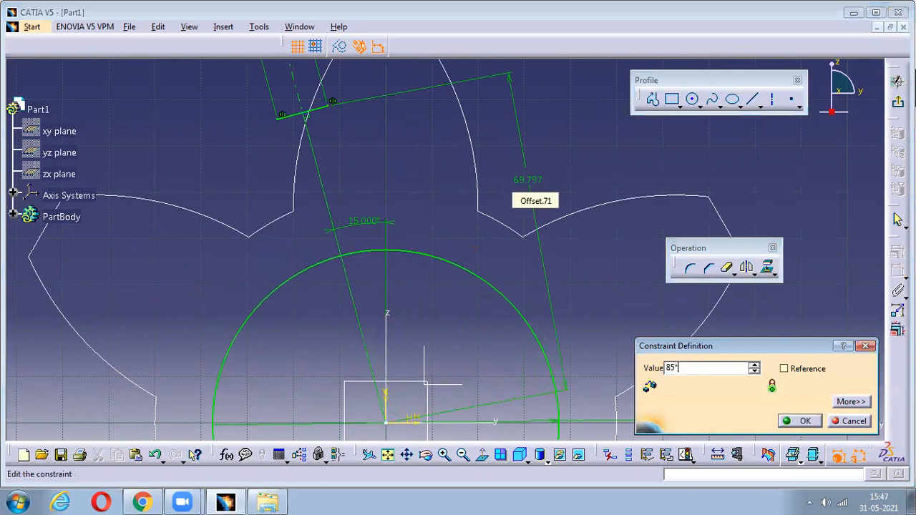
text(*.75)
key(Return)
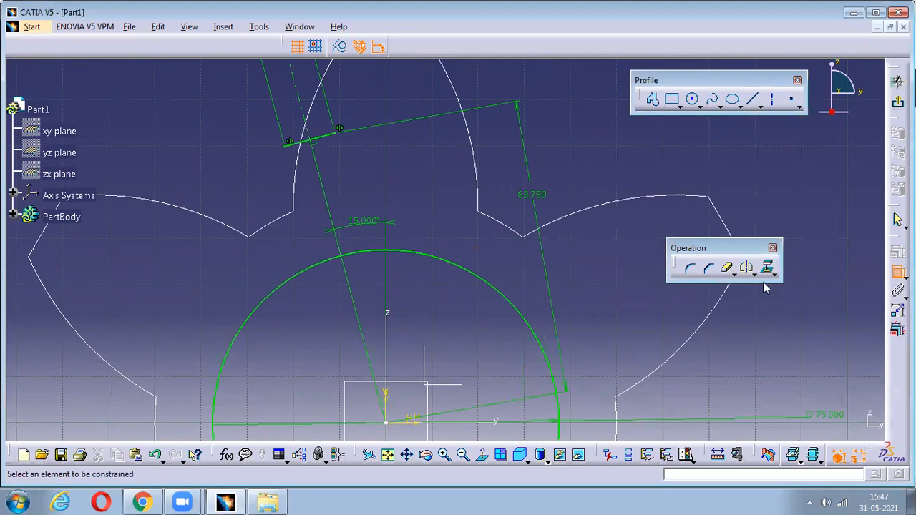
- Draw a three-point arc of about 60 mm radius from the tip line's right end to the 75 mm circle, bulging outward
drag(699, 108, 700, 166)
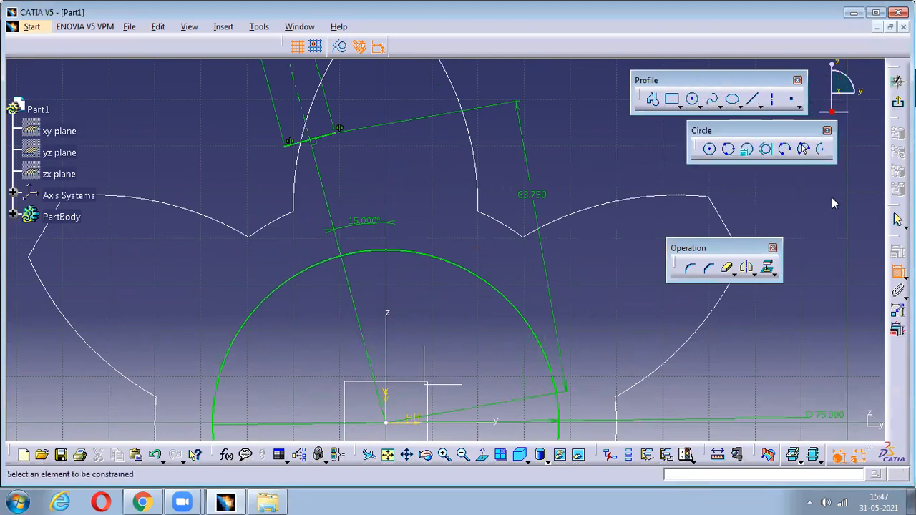
click(803, 148)
click(340, 130)
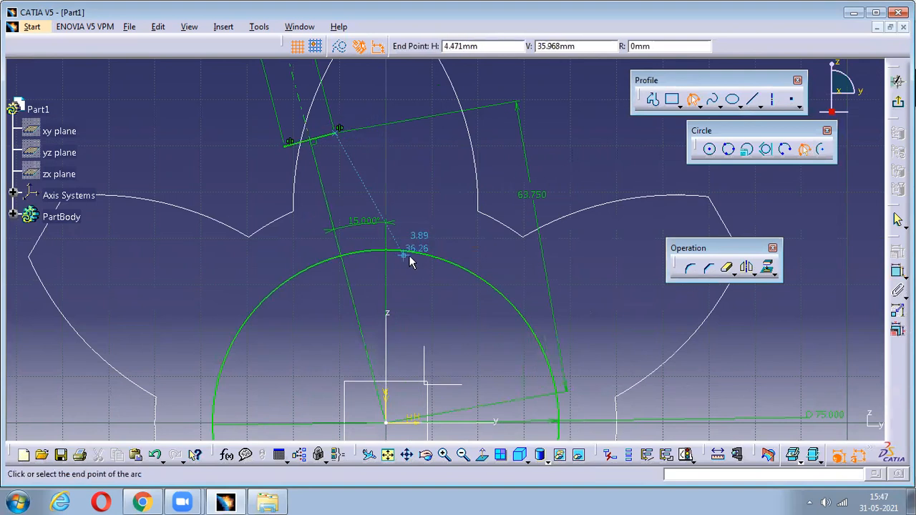
click(409, 252)
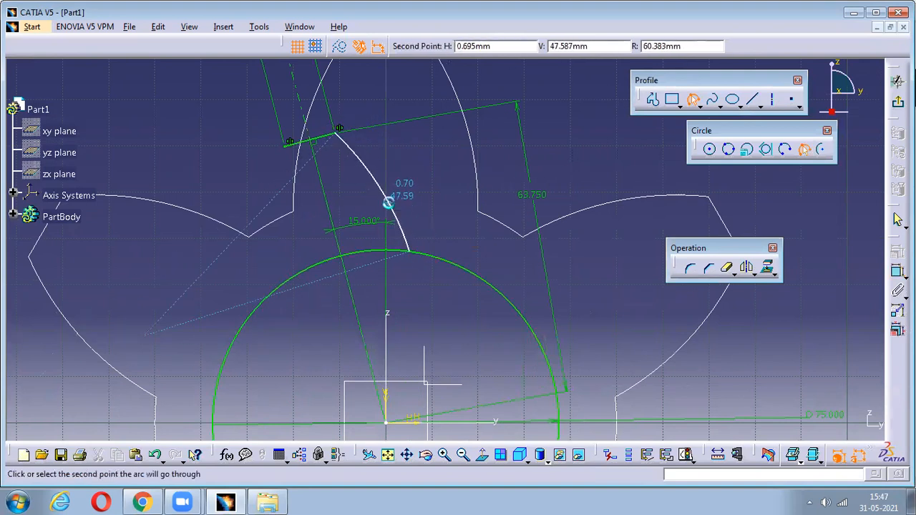
click(387, 203)
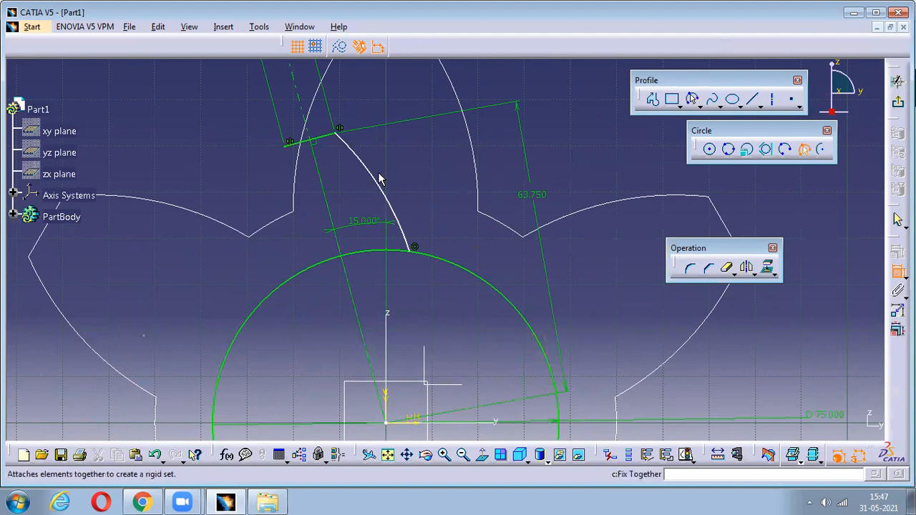
- Dimension the blade arc's radius, check the blade radius in POTRIAT.pdf, and set it to 65*.75, giving 48.75 mm
click(380, 193)
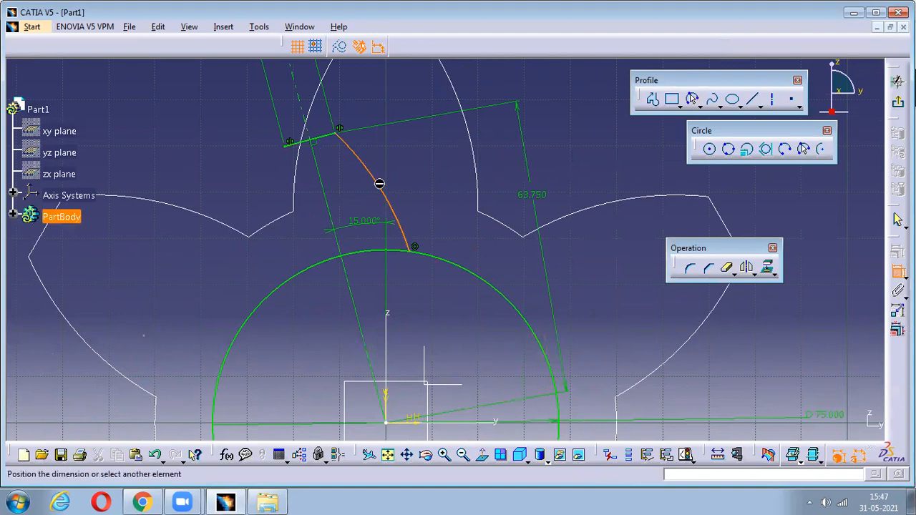
double_click(411, 165)
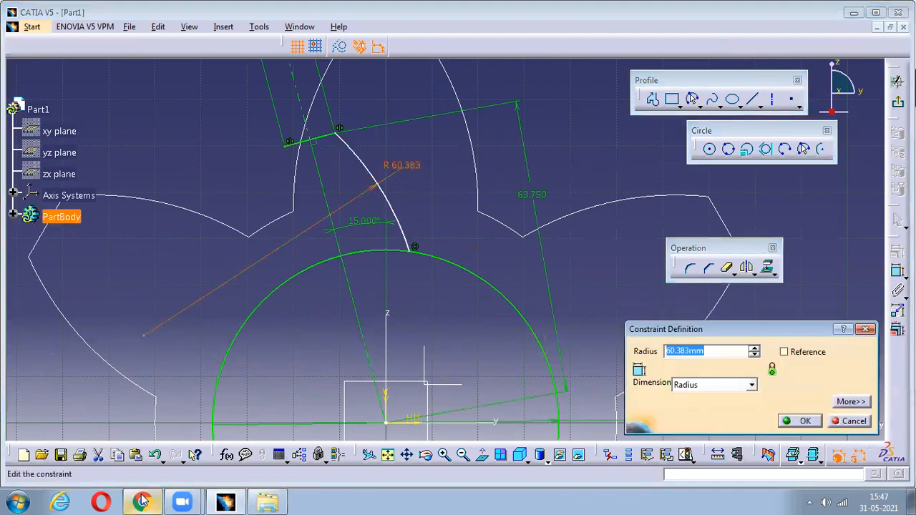
click(141, 502)
scroll(508, 326, up, 5)
scroll(429, 401, down, 1)
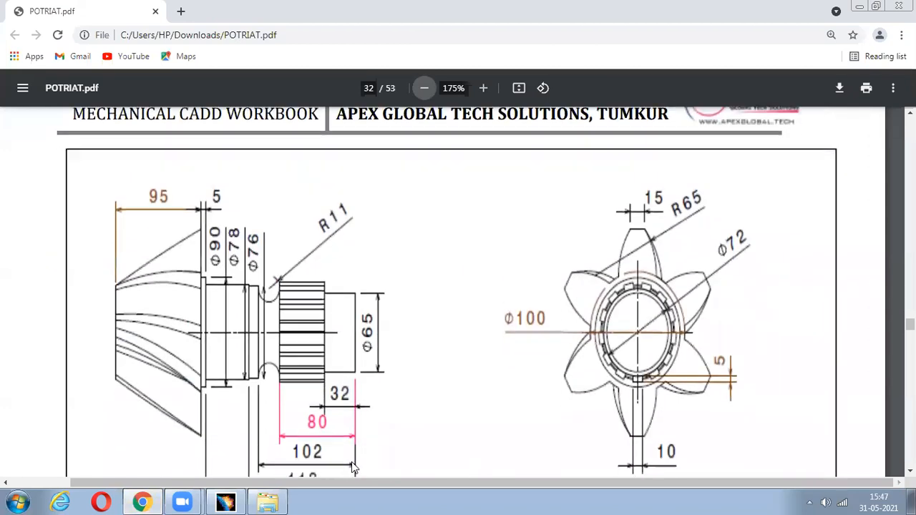
click(267, 502)
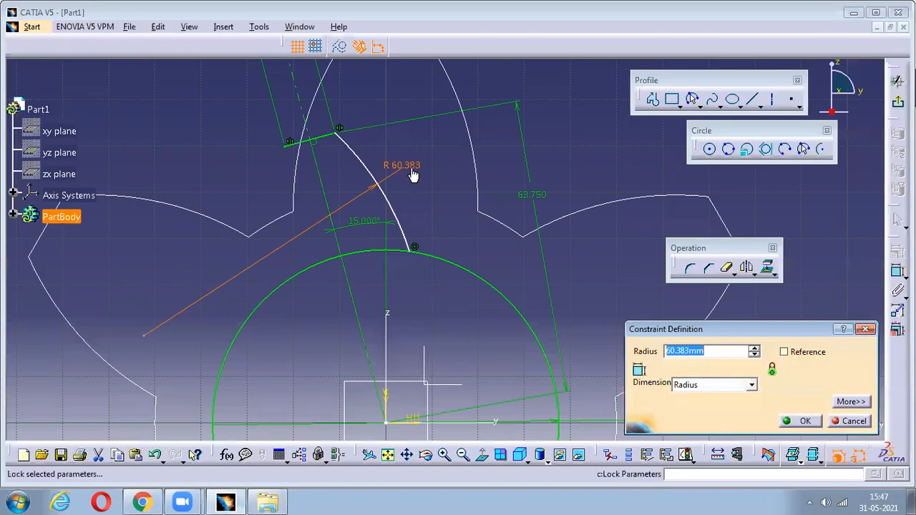
text(65*.75)
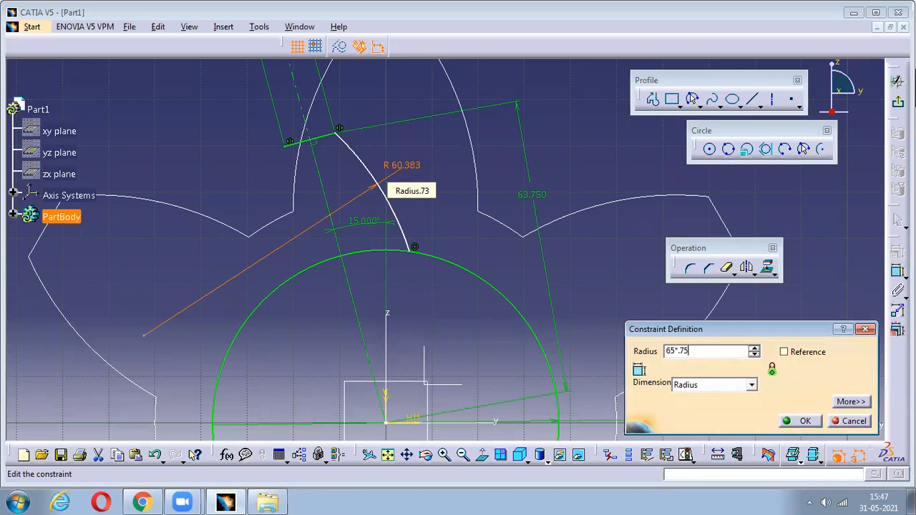
key(Return)
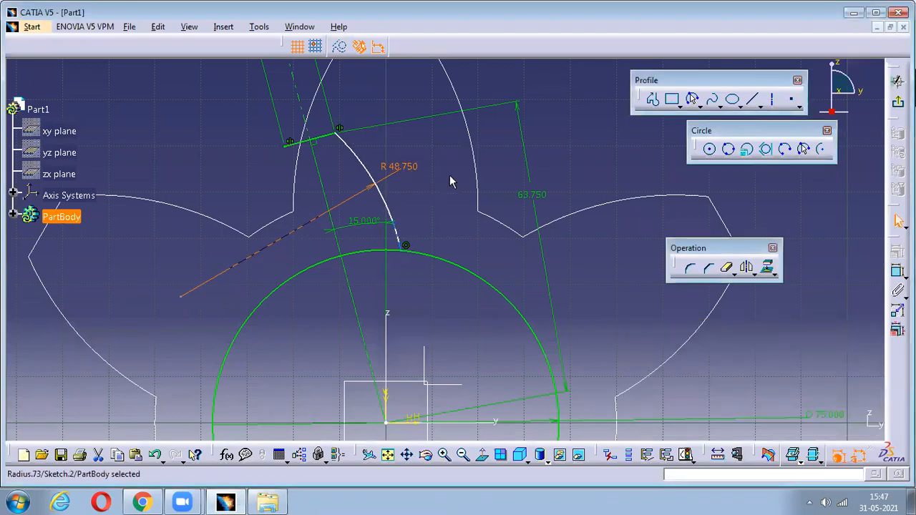
- Mirror the blade arc about the 15° axis to form the blade's other side
click(747, 267)
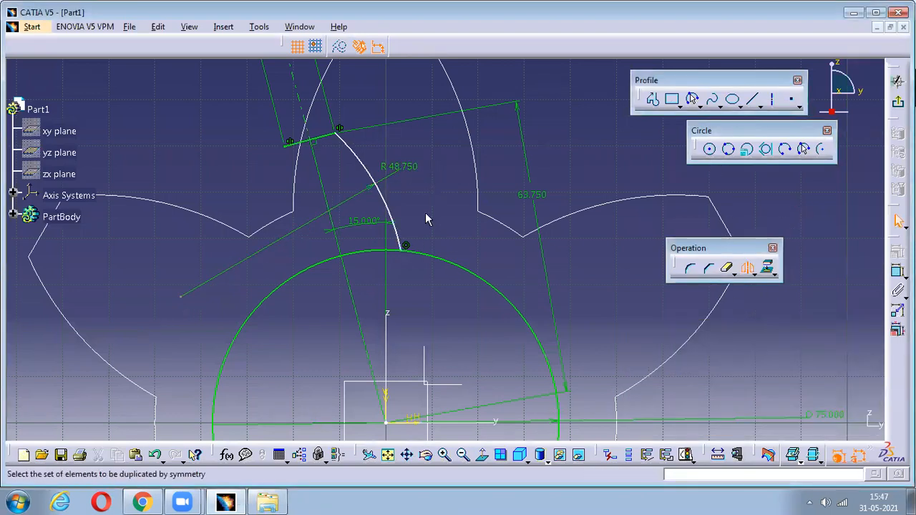
click(380, 201)
click(321, 170)
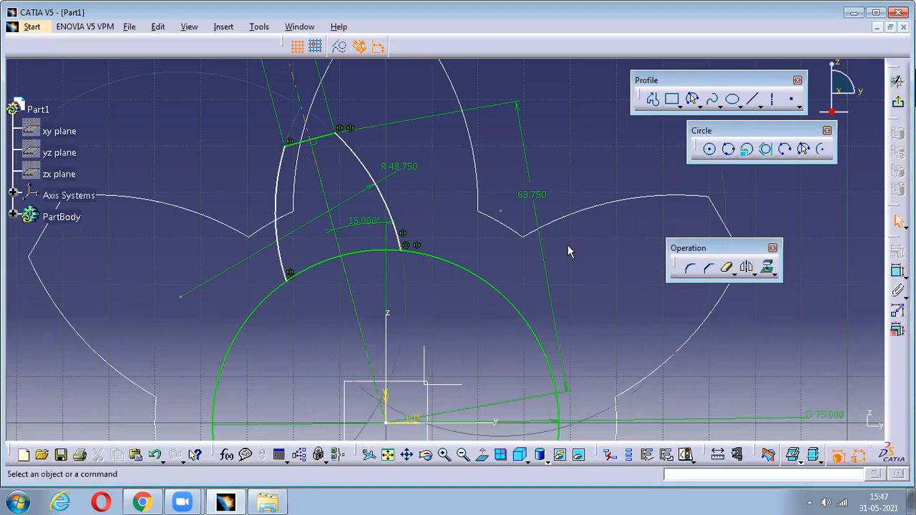
- Dimension the distance between the two blade arcs' endpoints on the circle and set it to 40*.75, giving 30 mm
click(408, 252)
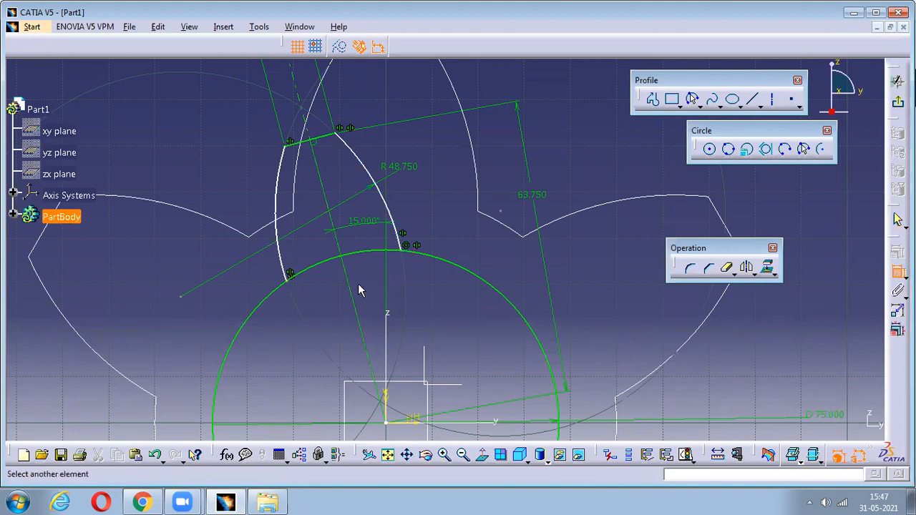
click(294, 285)
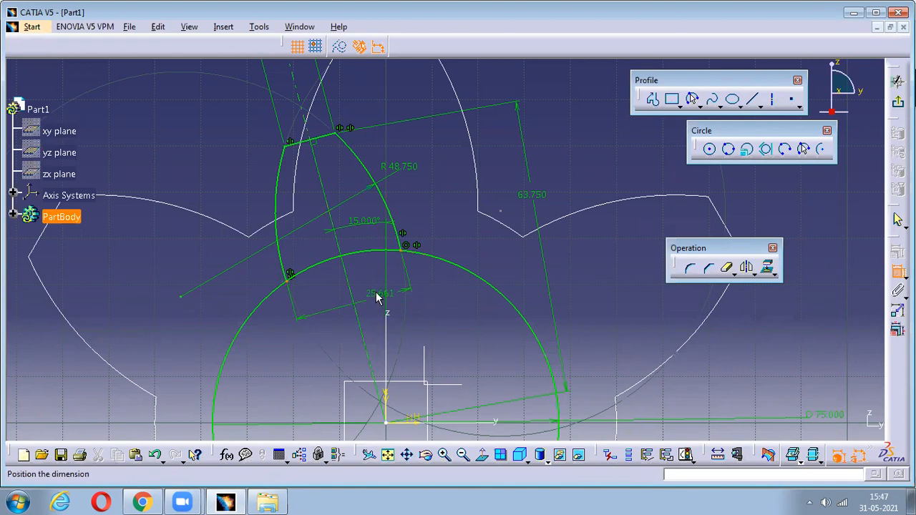
double_click(382, 288)
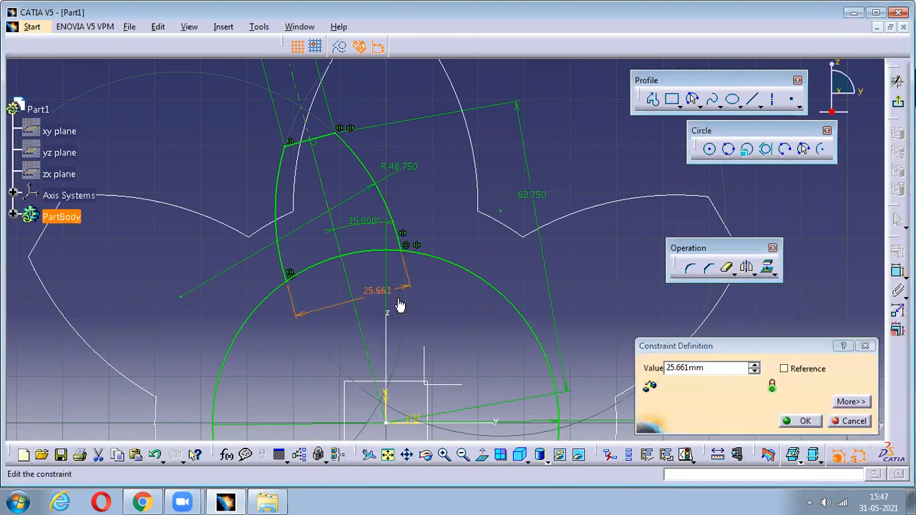
double_click(720, 368)
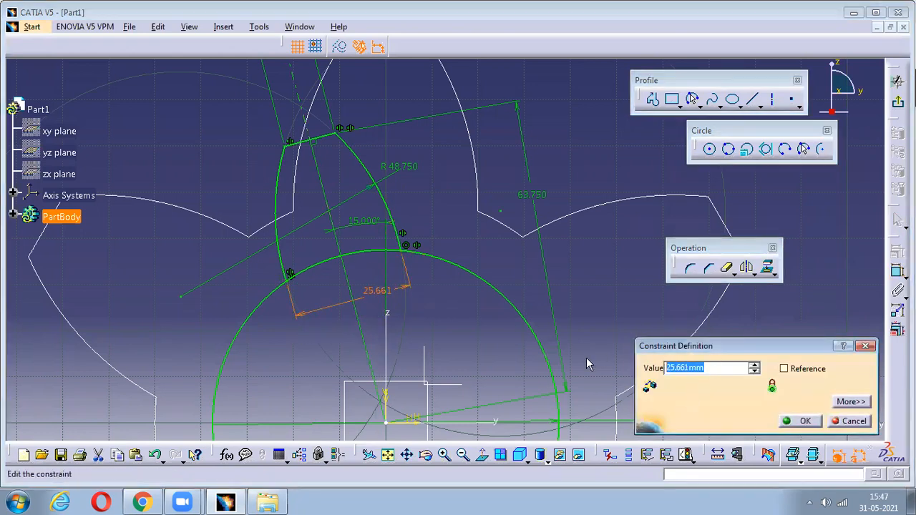
text(401*.75)
key(Return)
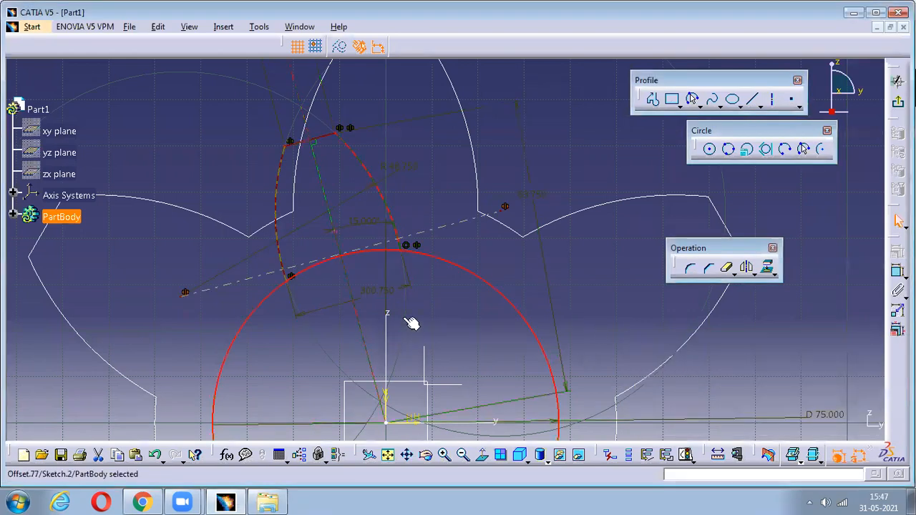
double_click(375, 293)
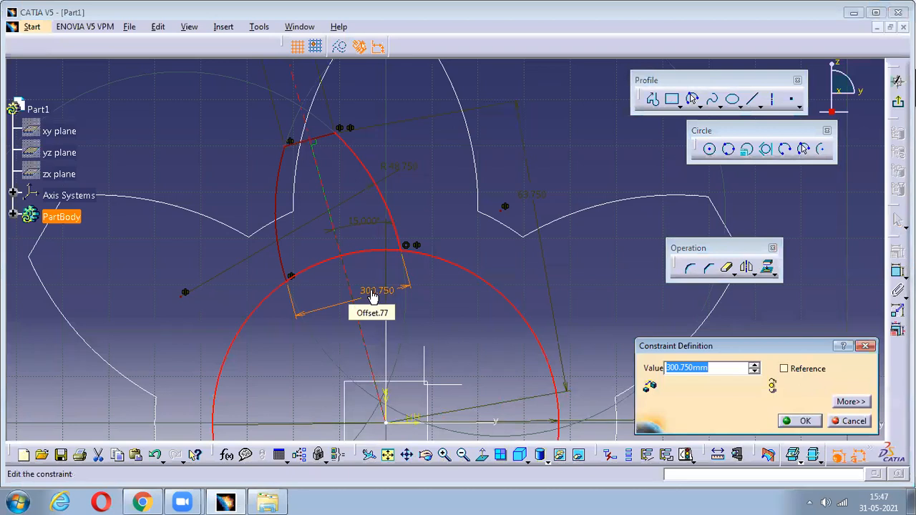
text(40)
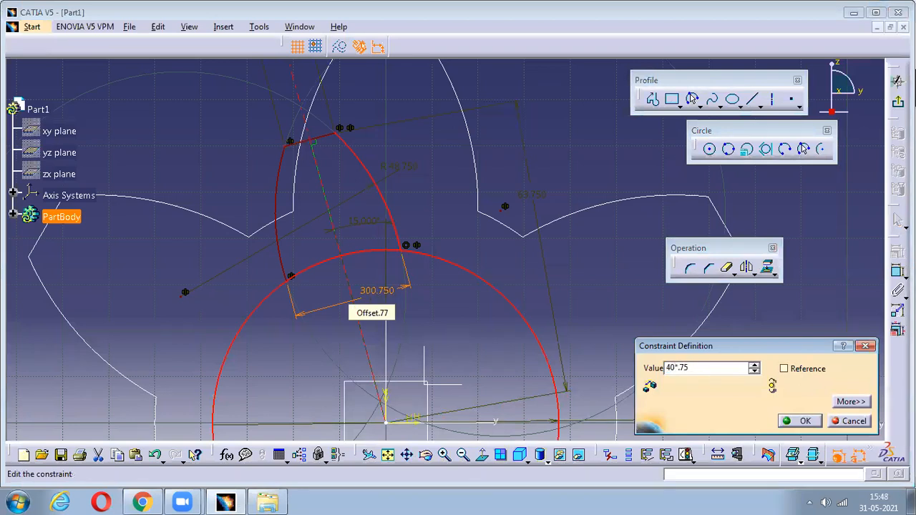
text(*.75)
key(Return)
click(479, 286)
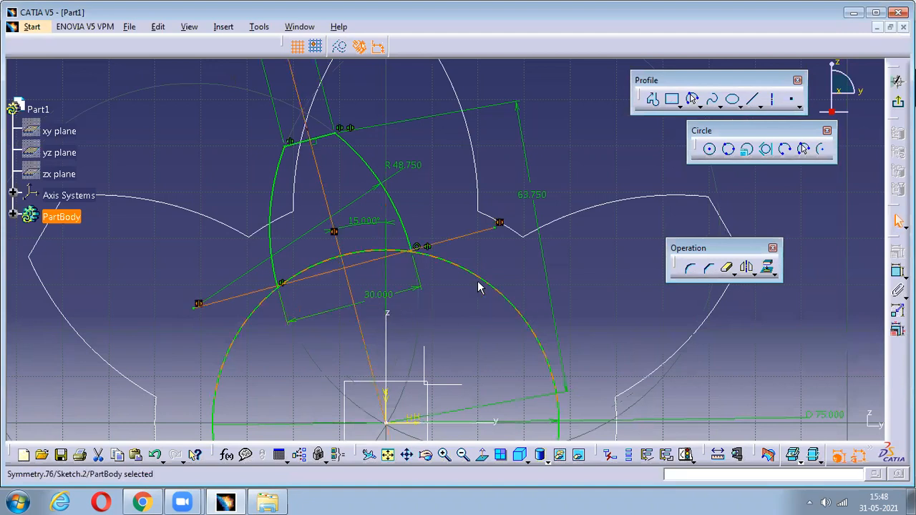
click(533, 312)
- Draw an axis line about 114 mm long from the origin, between the upper blade and the blade position to its left
middle_drag(373, 248, 374, 285)
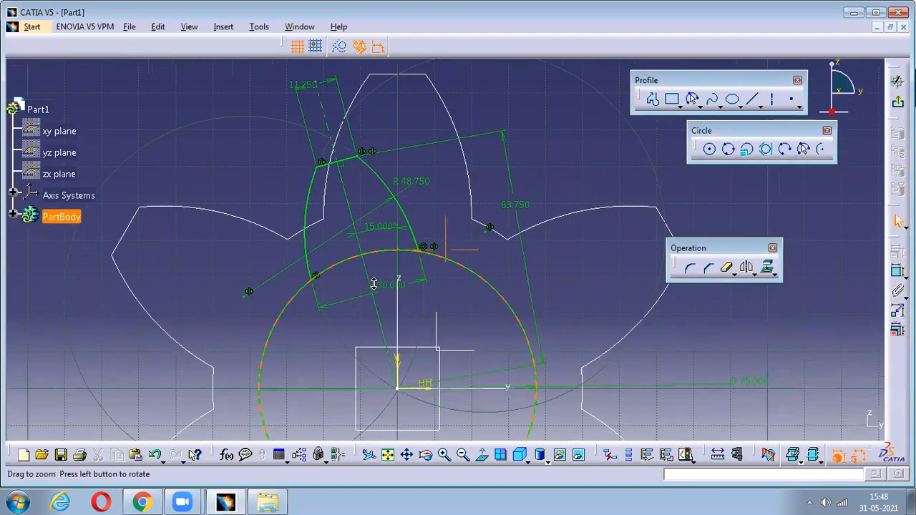
middle_drag(324, 120, 504, 276)
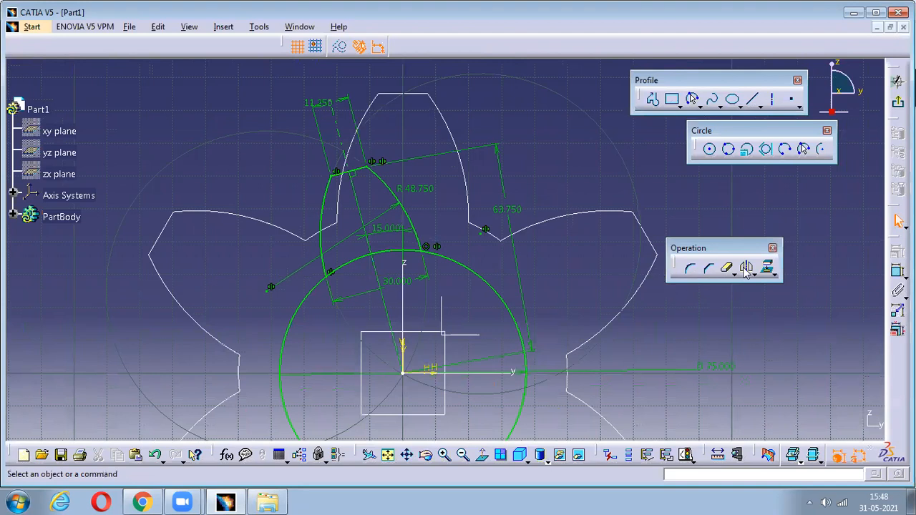
click(773, 100)
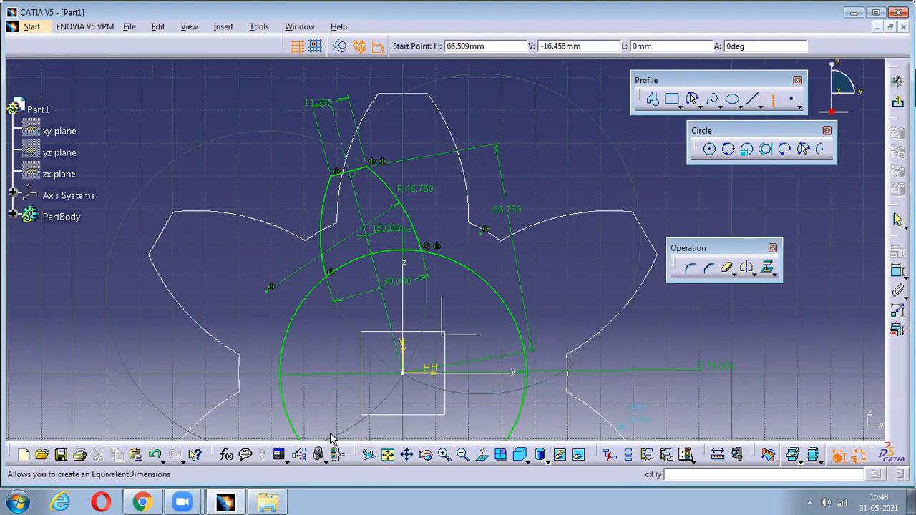
click(405, 373)
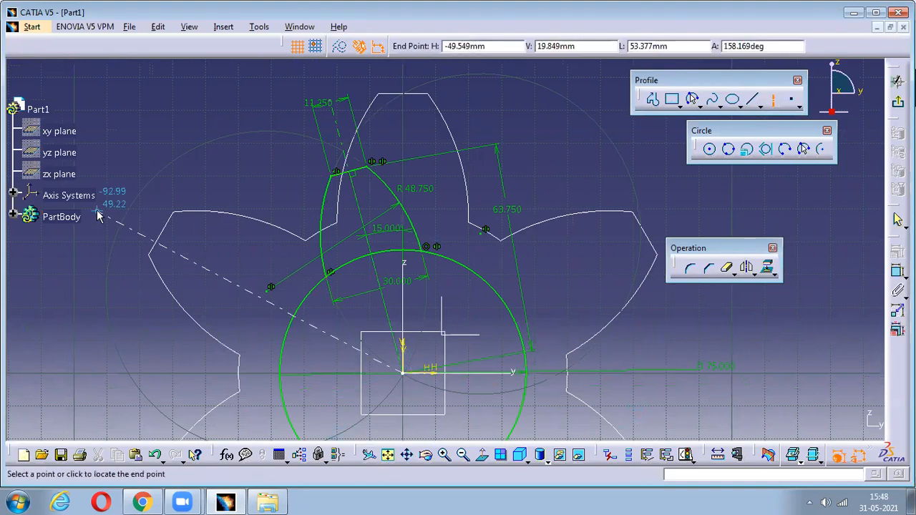
click(116, 132)
- Dimension the angle between the new axis and the first blade's centre axis and set it to 30°
click(375, 242)
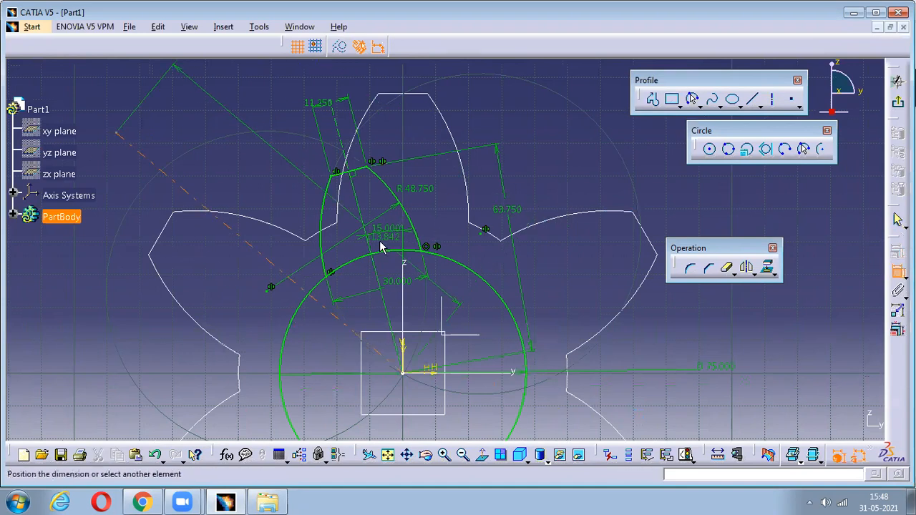
click(224, 135)
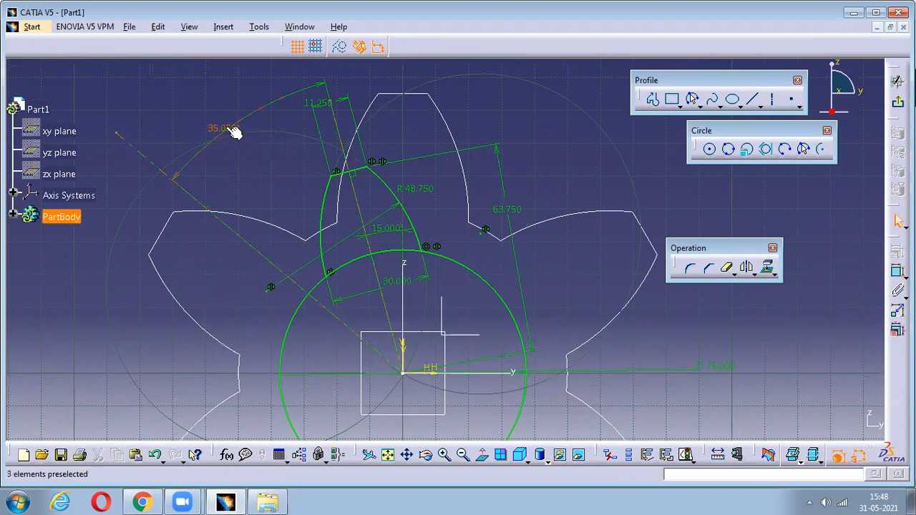
double_click(229, 129)
text(30)
key(Return)
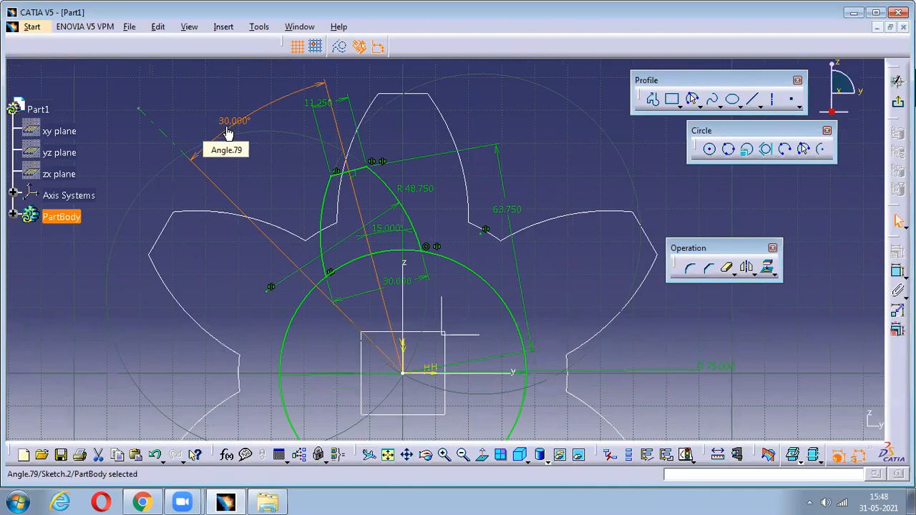
- Mirror the blade's tip line and both side arcs about the 30° axis to create the adjacent left blade
click(414, 219)
ctrl+click(361, 172)
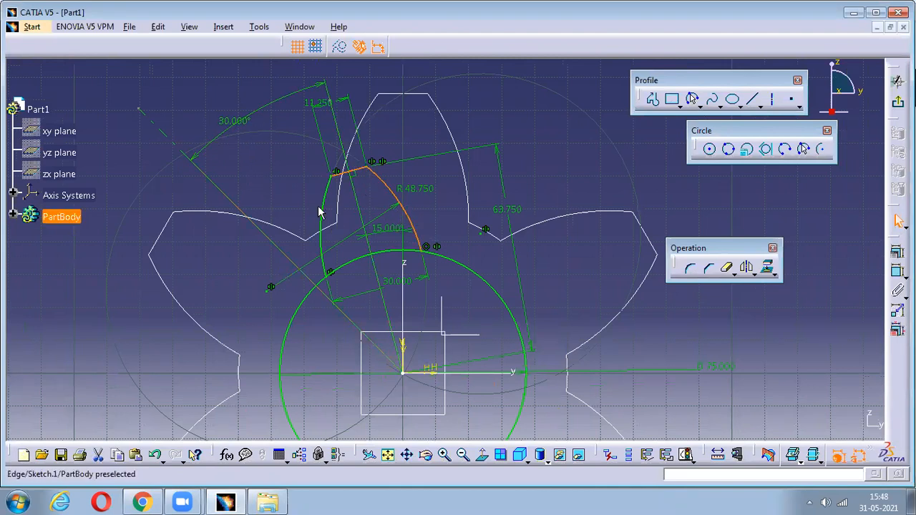
ctrl+click(326, 208)
click(747, 267)
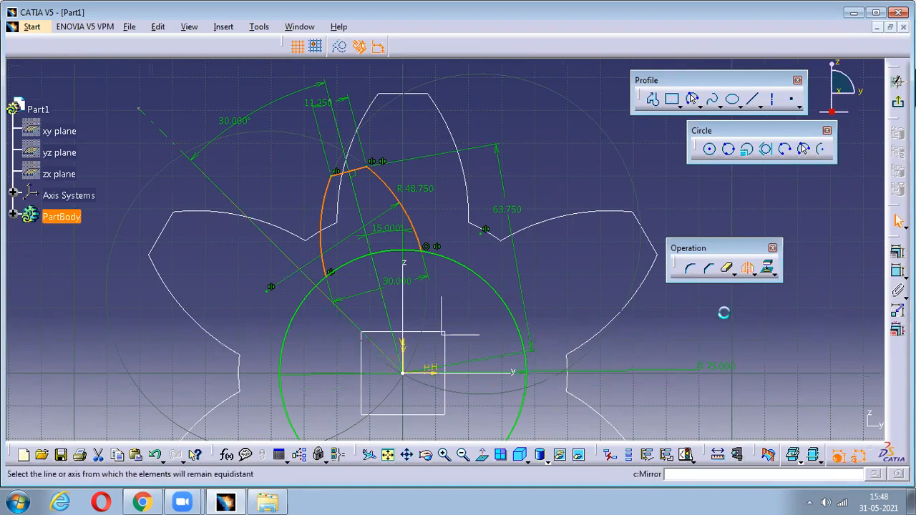
click(262, 228)
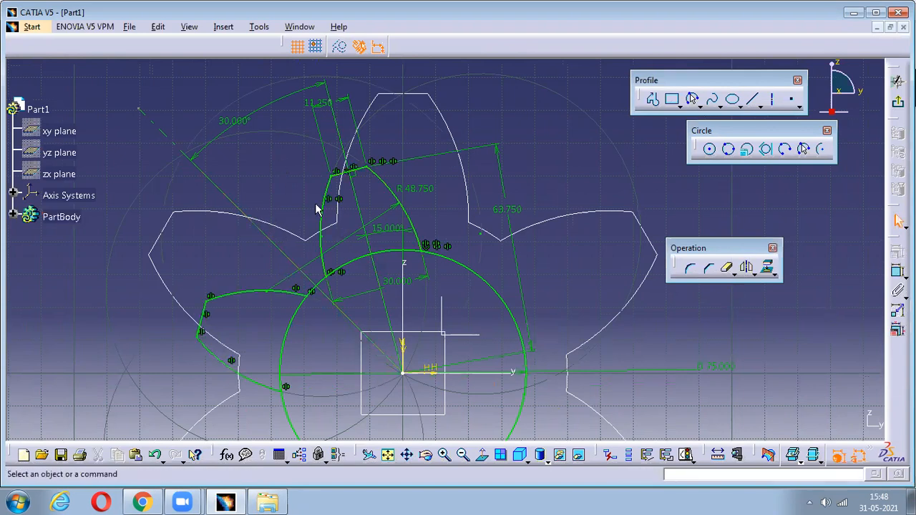
- Draw another axis line from the origin to the upper right, about 77° from the first blade's centre axis
middle_drag(319, 208, 501, 394)
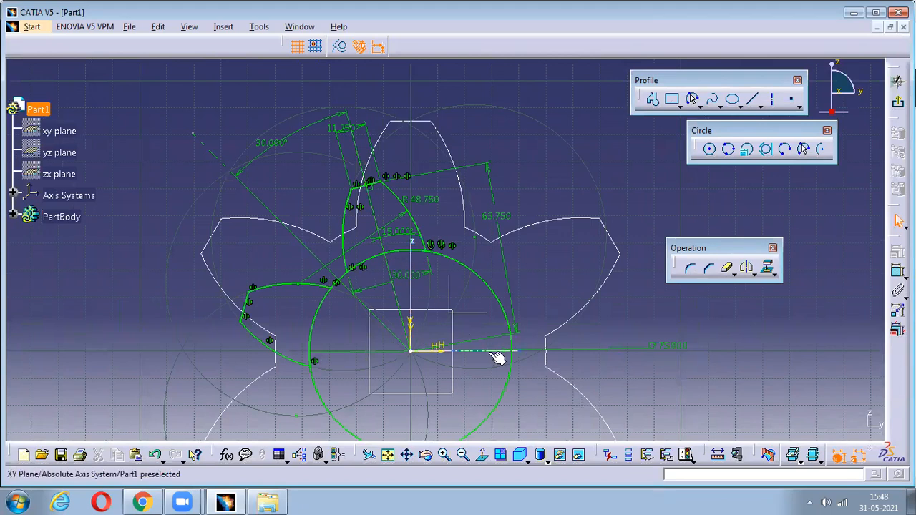
click(765, 149)
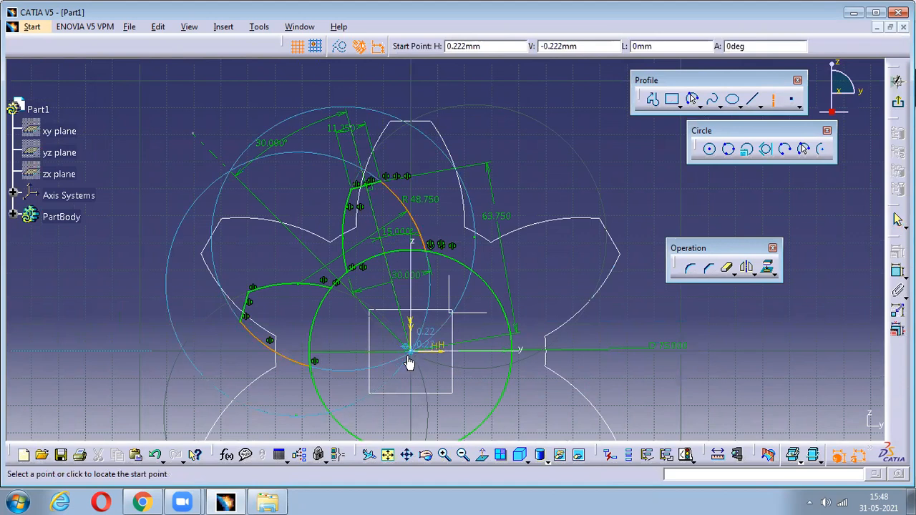
click(413, 350)
click(706, 196)
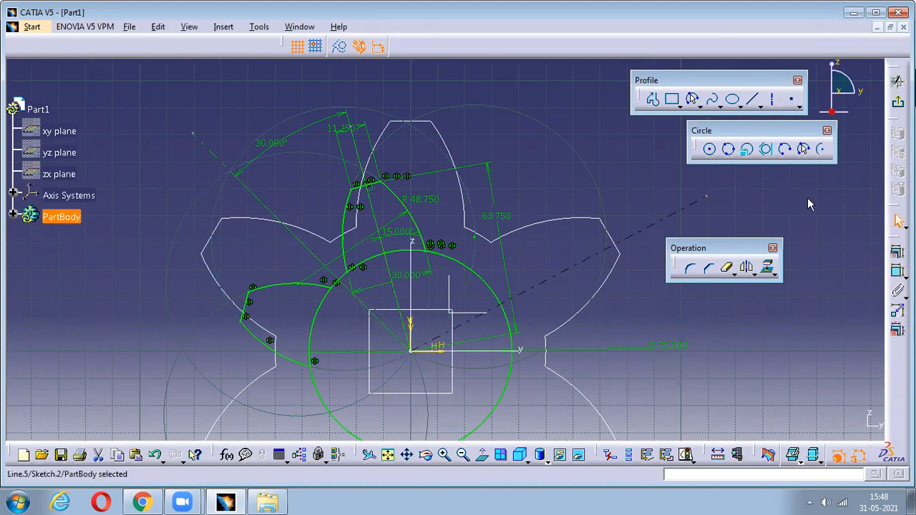
- Dimension the angle between the upper-right axis and the first blade's centre axis and set it to 90°
click(898, 272)
click(383, 213)
click(537, 139)
double_click(535, 140)
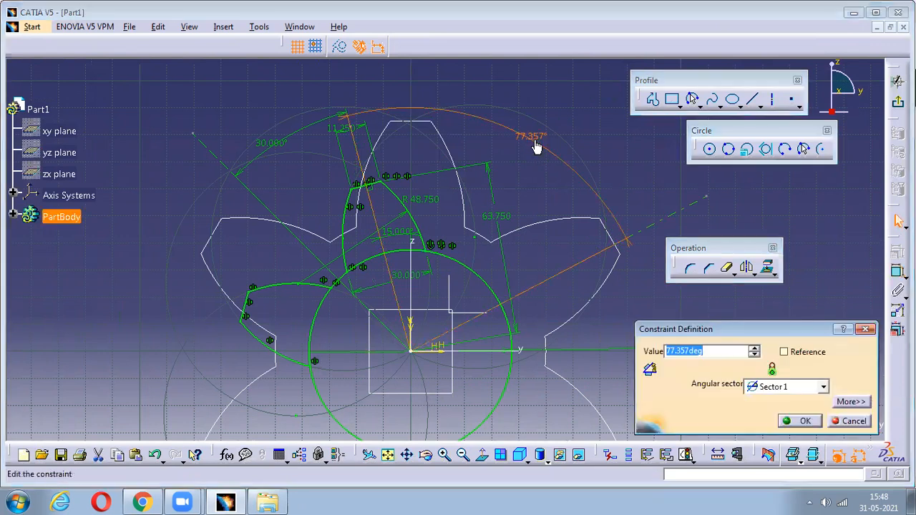
text(90)
key(Return)
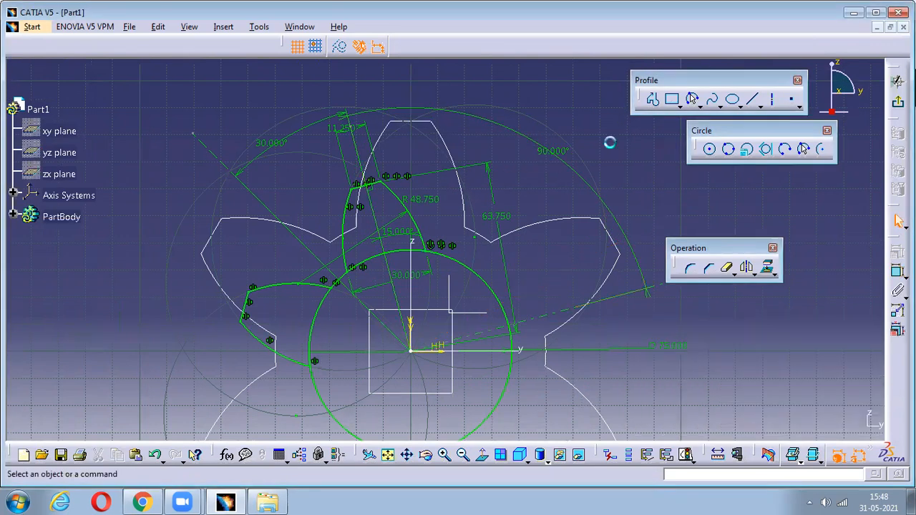
- Mirror the left blade's tip line and side arcs about the 15° axis to create the right blade
mouse_move(461, 360)
middle_down()
mouse_move(460, 331)
mouse_move(425, 313)
middle_up()
click(209, 261)
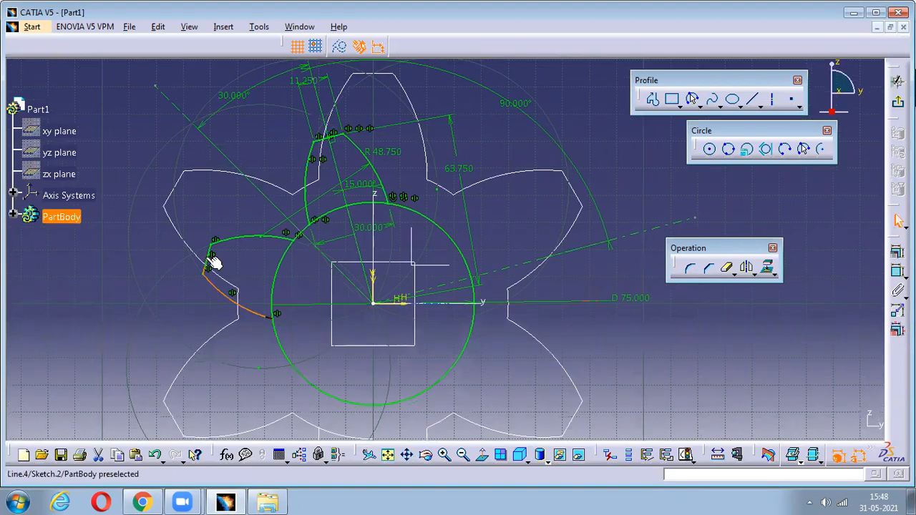
ctrl+click(262, 238)
click(747, 267)
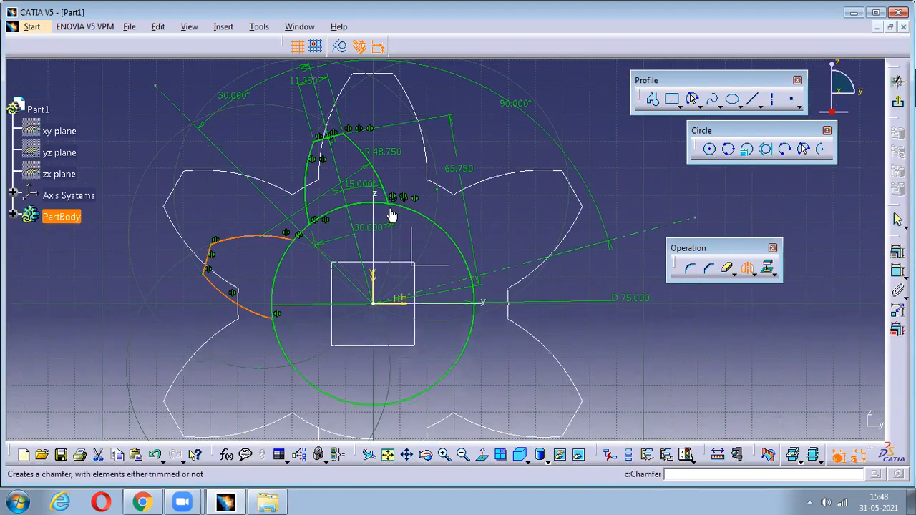
click(340, 156)
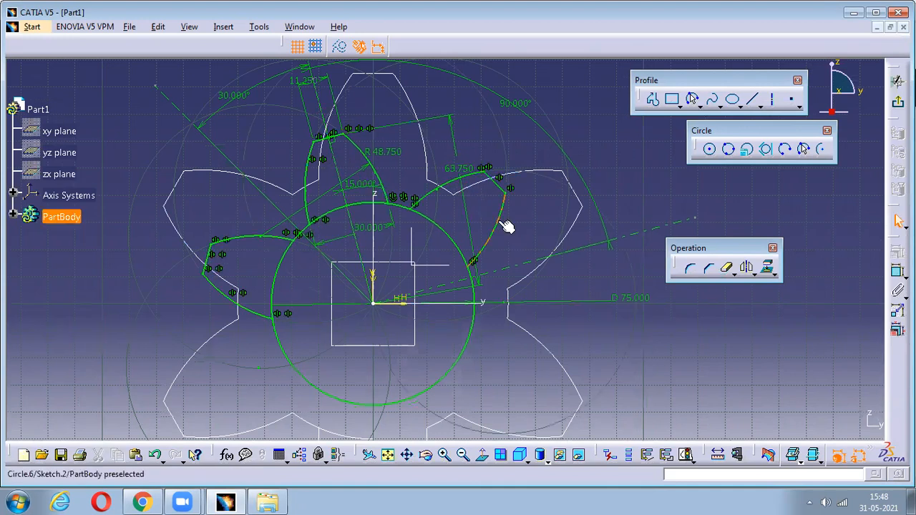
- Mirror the lines and arcs of all three upper blades about the 90° axis to create the three lower blades
click(505, 188)
ctrl+click(479, 179)
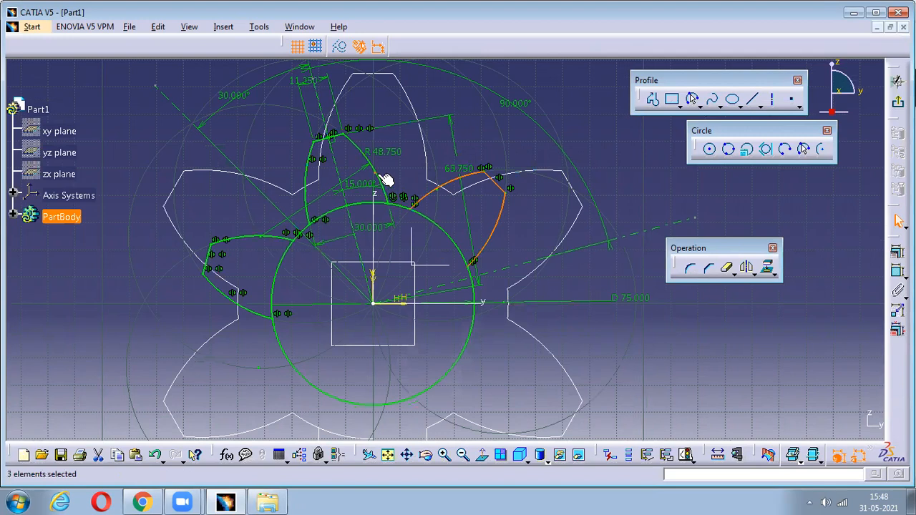
ctrl+click(345, 149)
ctrl+click(312, 151)
ctrl+click(280, 237)
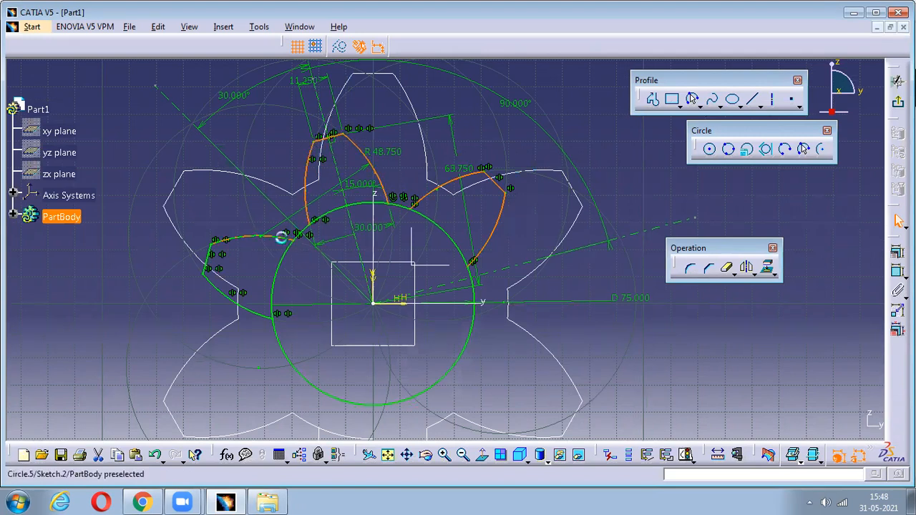
ctrl+click(216, 258)
ctrl+click(234, 301)
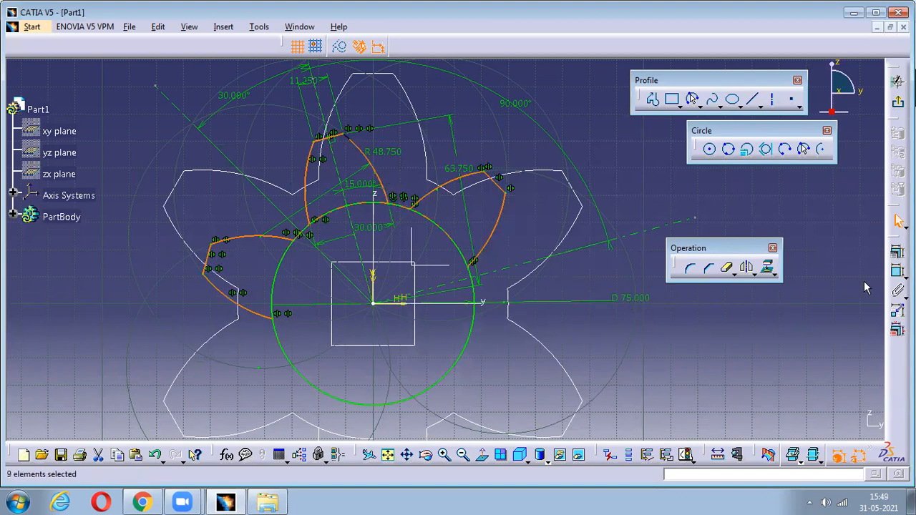
click(746, 267)
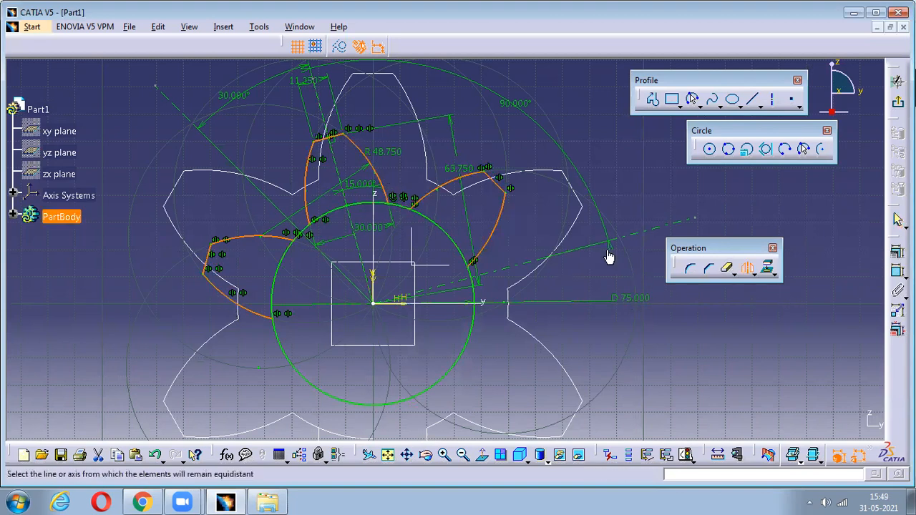
click(598, 247)
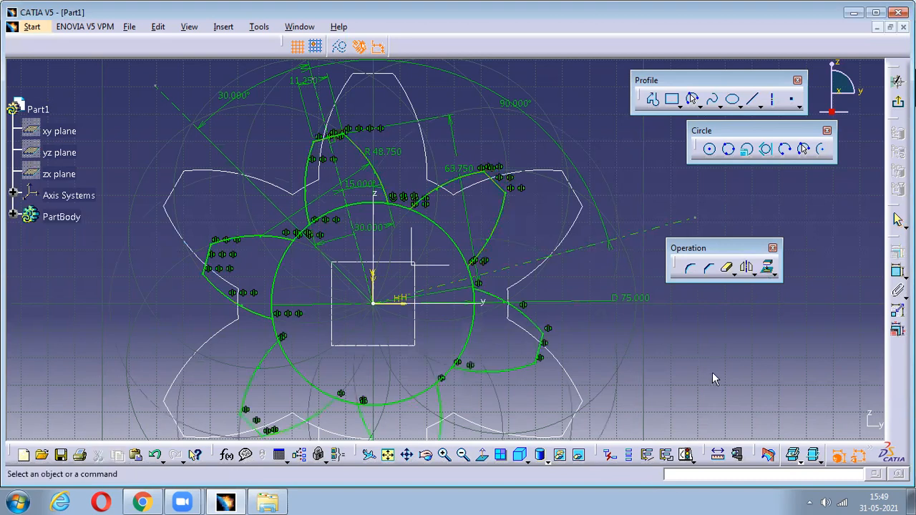
- Quick-trim the 75 mm circle's portions inside the six blades, leaving one closed outline, and exit the sketch
click(729, 268)
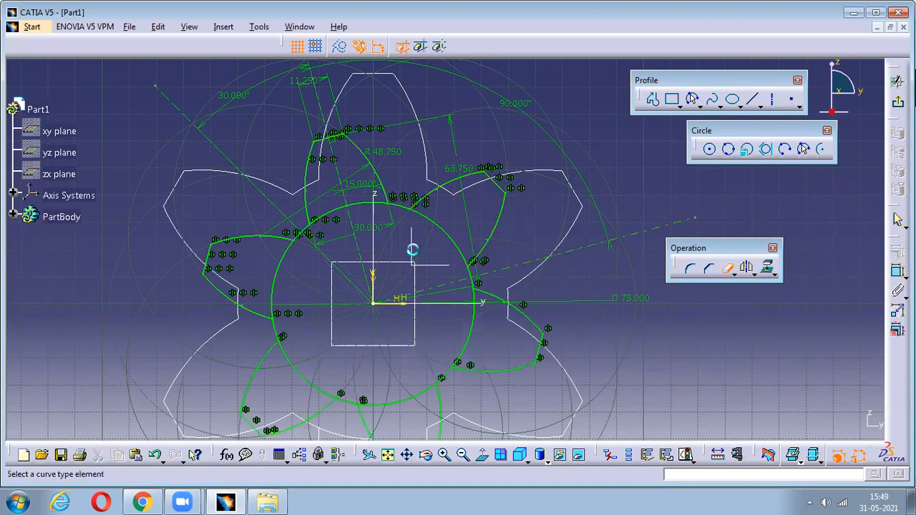
click(384, 204)
click(340, 209)
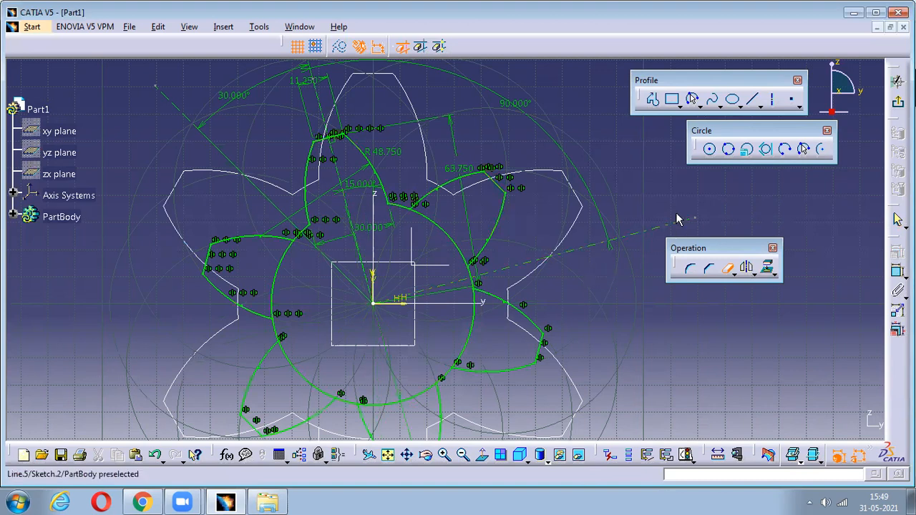
click(446, 227)
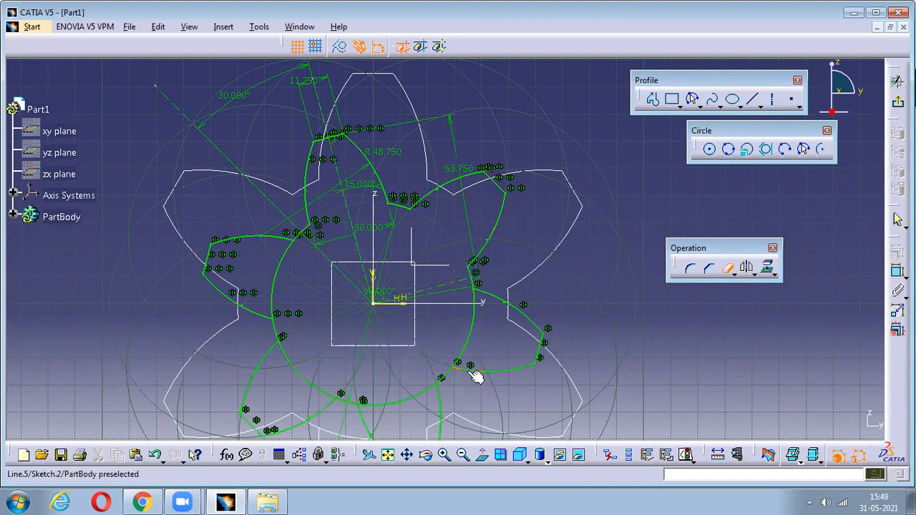
click(473, 351)
click(308, 382)
click(289, 241)
mouse_move(479, 275)
middle_down()
mouse_move(491, 266)
mouse_move(496, 279)
middle_up()
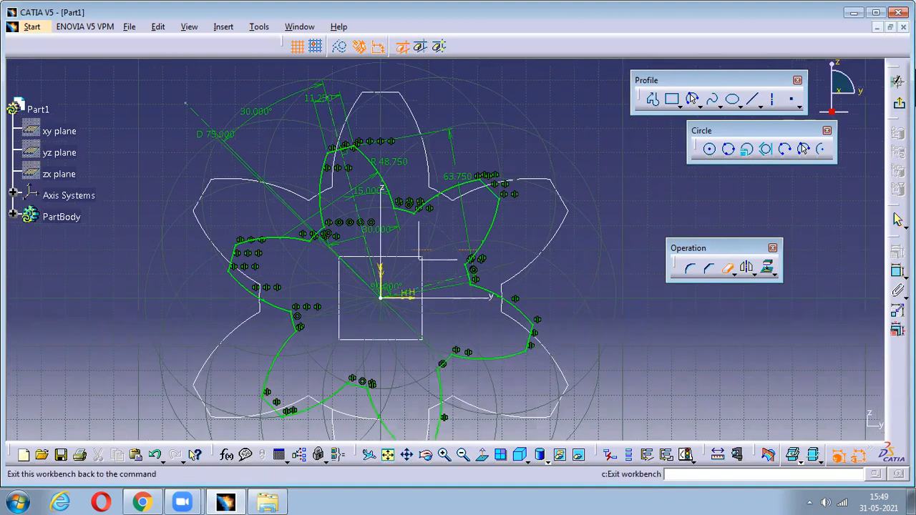
click(898, 81)
click(685, 354)
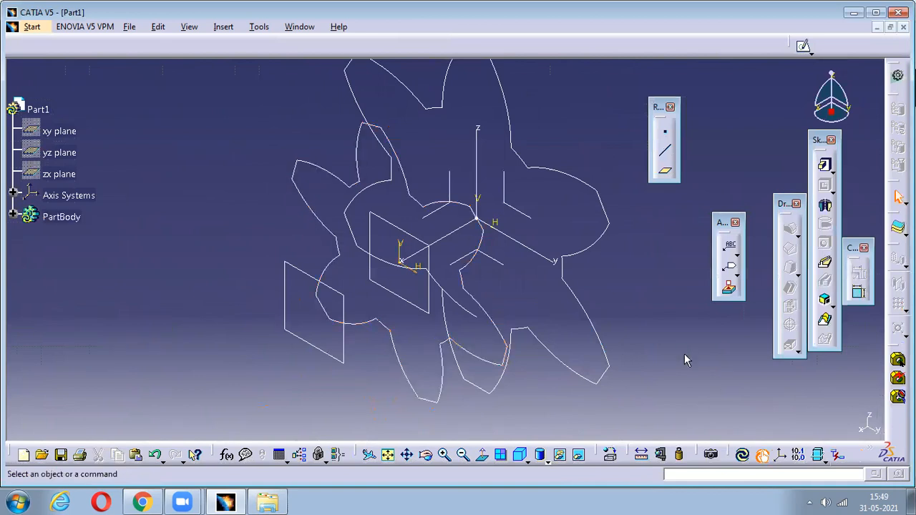
- Reopen the second section's sketch, draw a three-point arc continuing the circle inside the right blade from its base corner, and exit
middle_drag(491, 260, 552, 205)
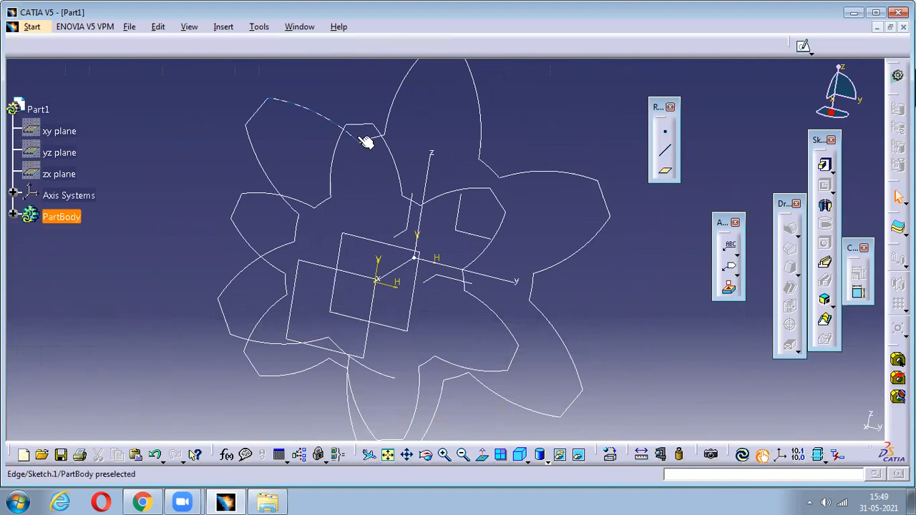
double_click(403, 164)
mouse_move(539, 326)
middle_down()
mouse_move(382, 208)
mouse_move(413, 326)
mouse_move(442, 369)
middle_up()
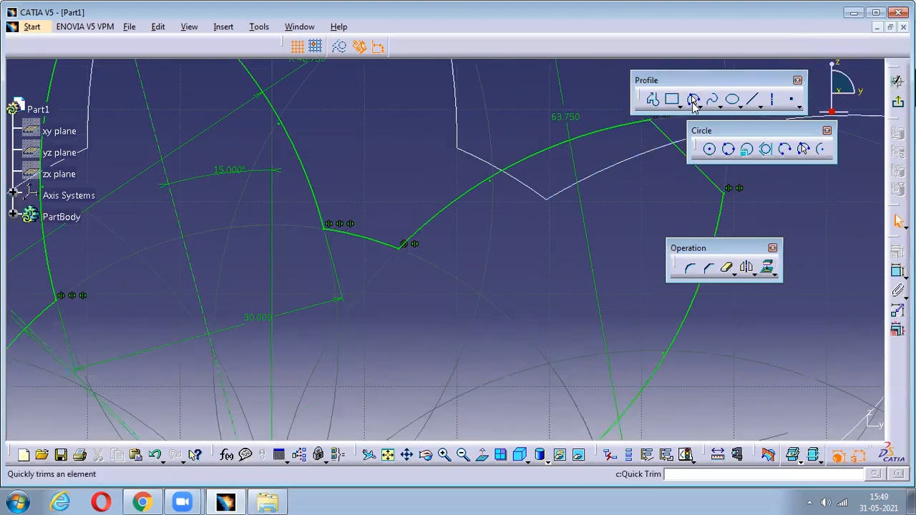
click(693, 99)
click(403, 247)
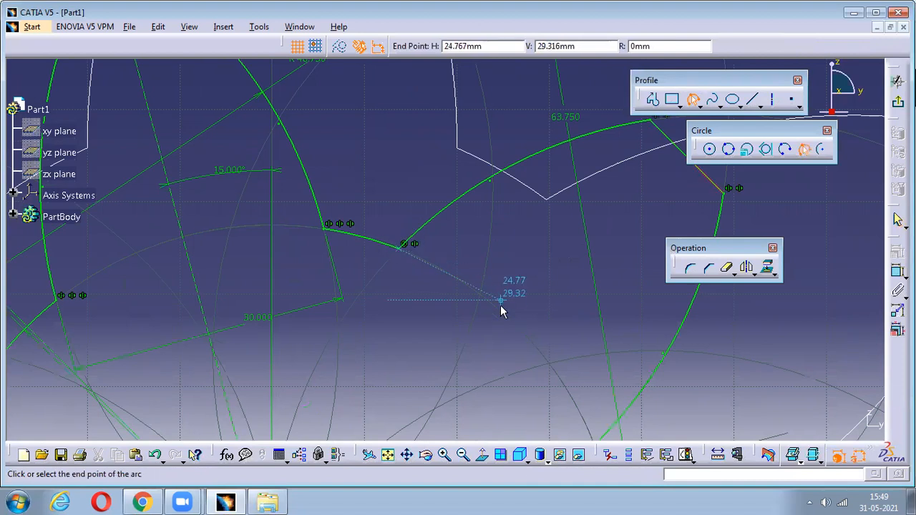
click(501, 310)
click(473, 295)
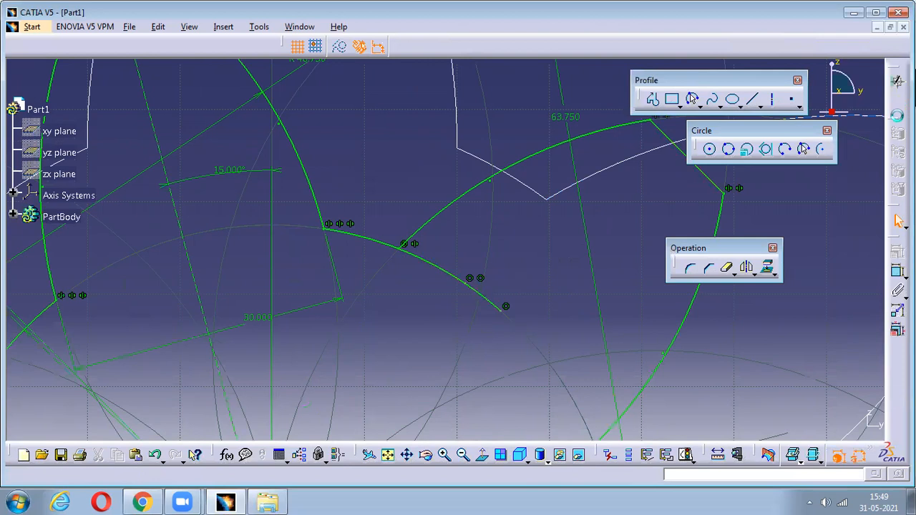
click(898, 101)
click(375, 280)
mouse_move(366, 246)
middle_down()
mouse_move(438, 293)
mouse_move(417, 307)
mouse_move(524, 393)
mouse_move(469, 299)
middle_up()
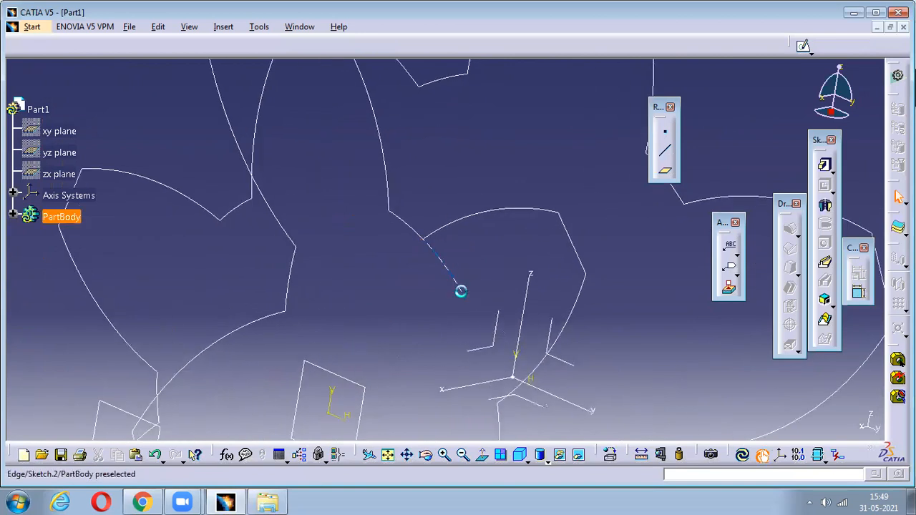
- Reopen the second section's sketch, delete the extra arc inside the right blade, and exit the sketch
click(460, 289)
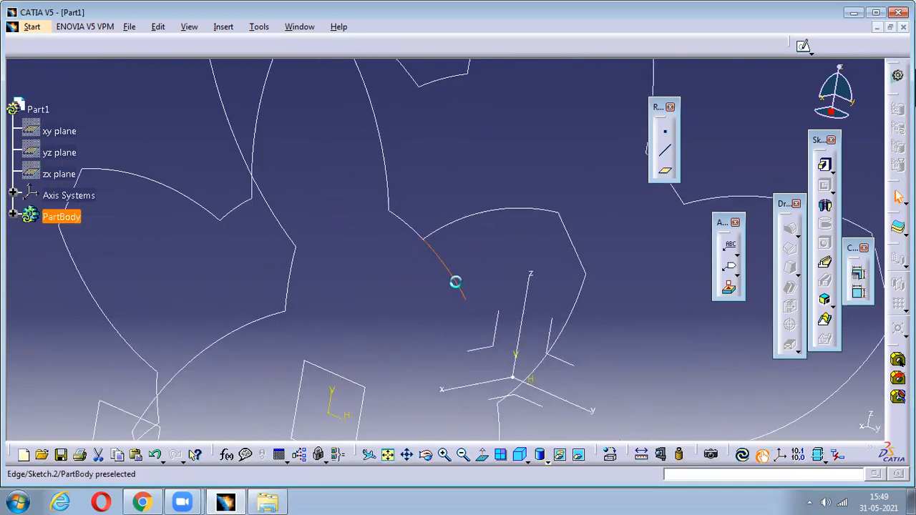
double_click(455, 281)
key(Delete)
key(ctrl+q)
click(437, 155)
mouse_move(438, 155)
middle_down()
mouse_move(444, 164)
mouse_move(399, 342)
middle_up()
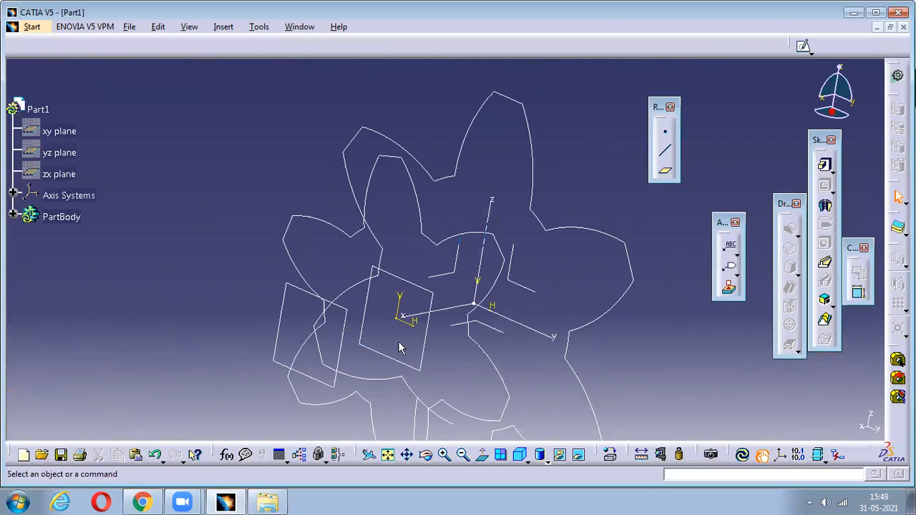
- Start a sketch on the outermost offset plane and draw an axis from the origin slanting up and left of the vertical
click(348, 324)
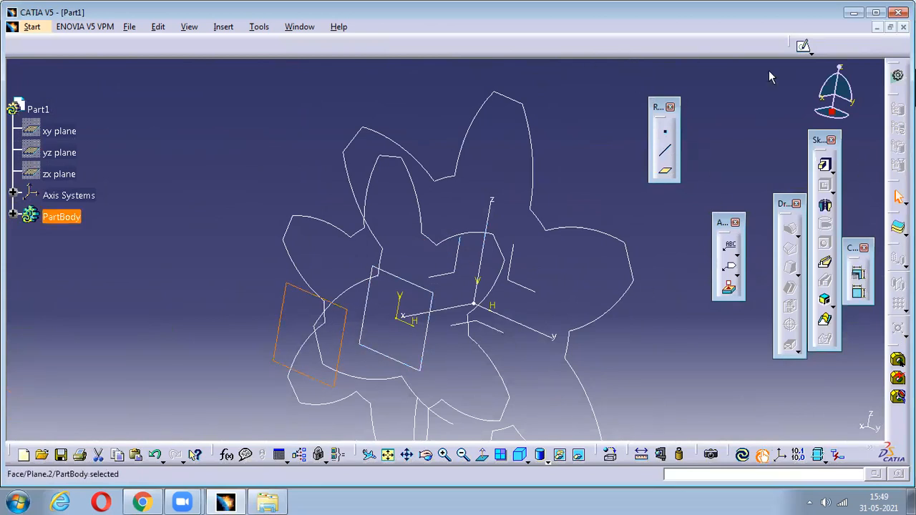
click(805, 48)
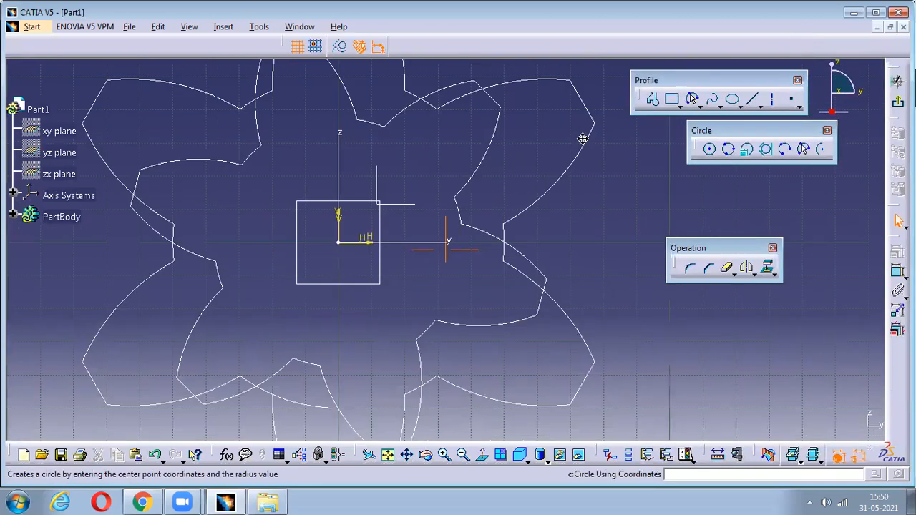
middle_drag(506, 233, 509, 251)
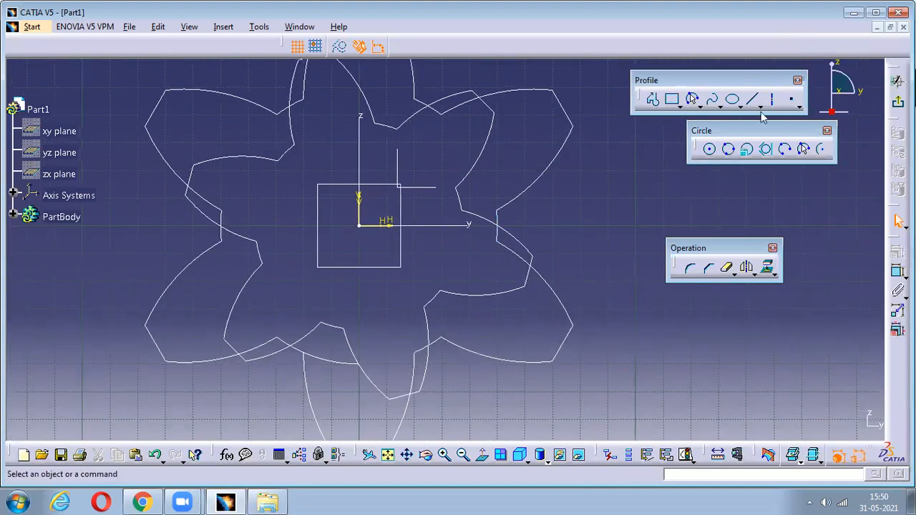
click(776, 100)
middle_drag(342, 231, 362, 280)
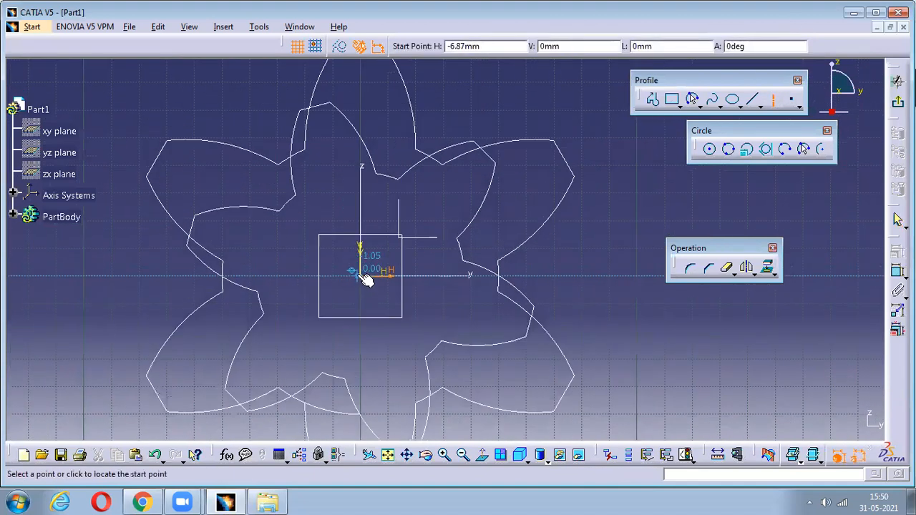
click(361, 277)
click(275, 89)
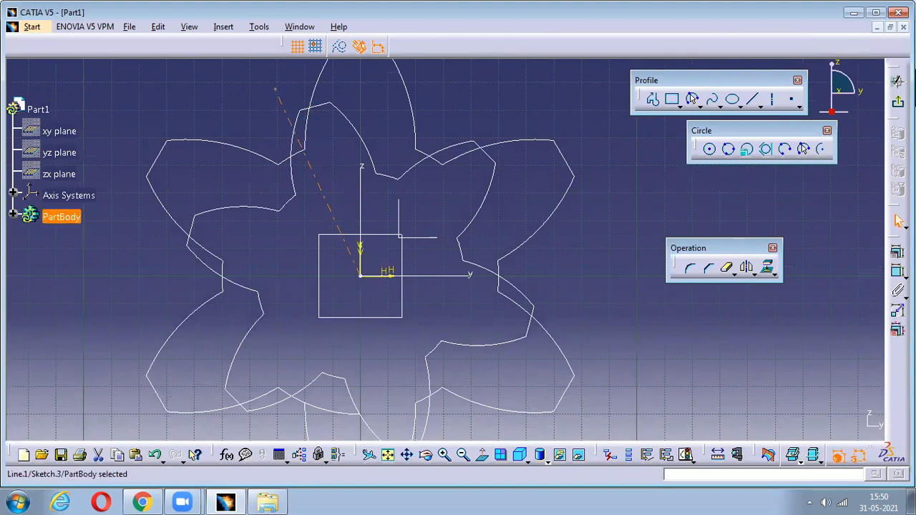
- Dimension the angle between the slanted axis and the vertical axis, set it to 30°, and place the dimension nearer the origin
click(898, 272)
click(361, 206)
click(342, 166)
double_click(340, 165)
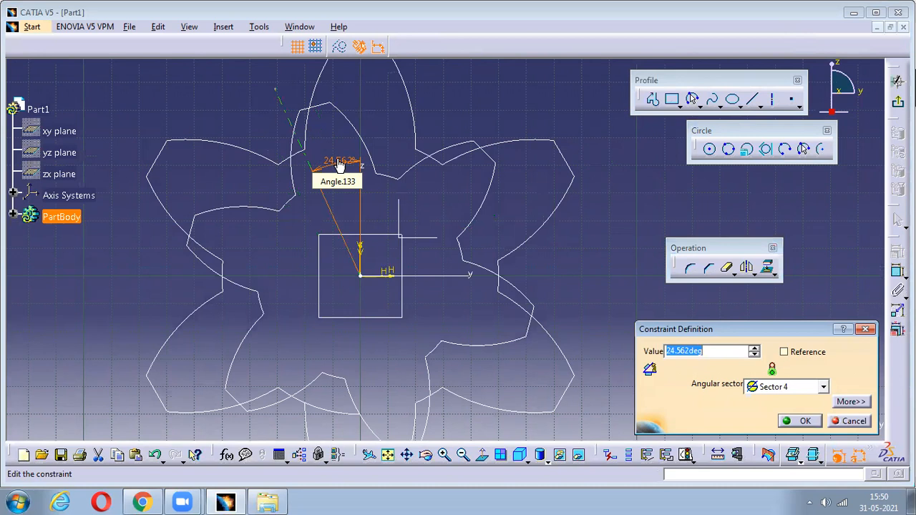
text(30)
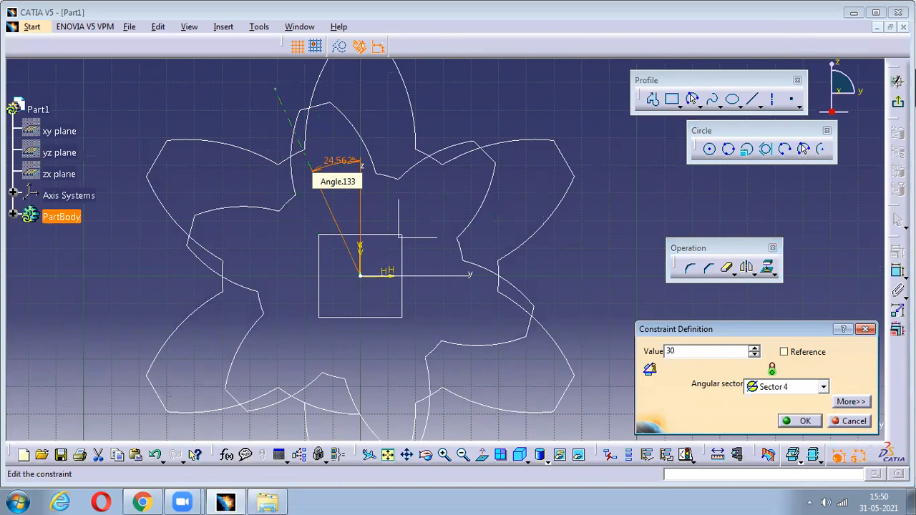
key(Return)
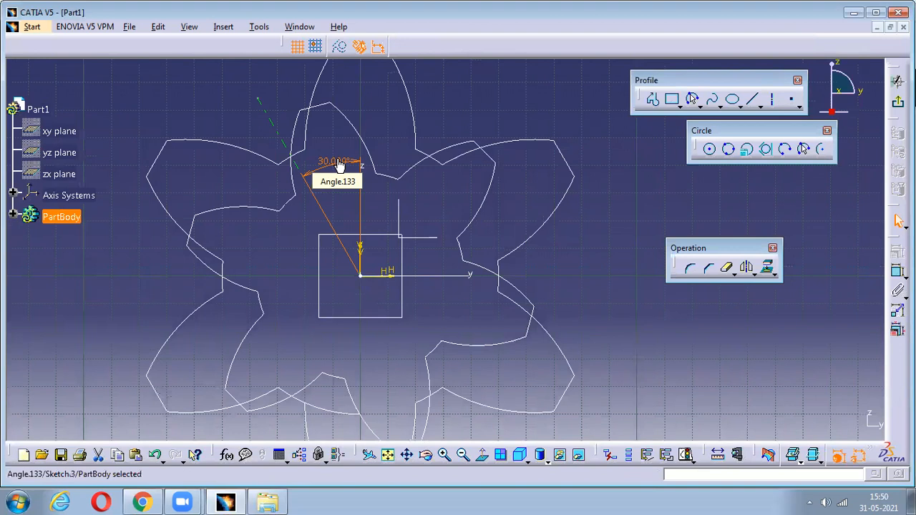
click(443, 110)
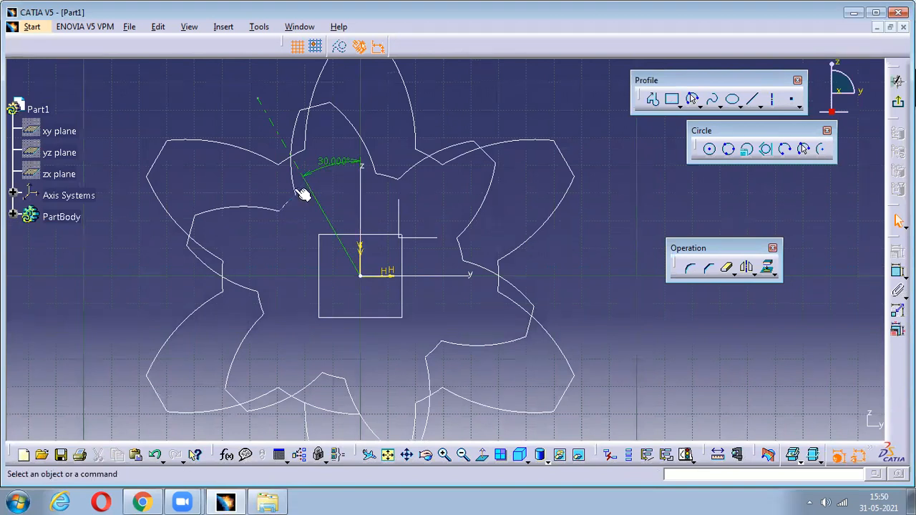
drag(333, 174, 337, 215)
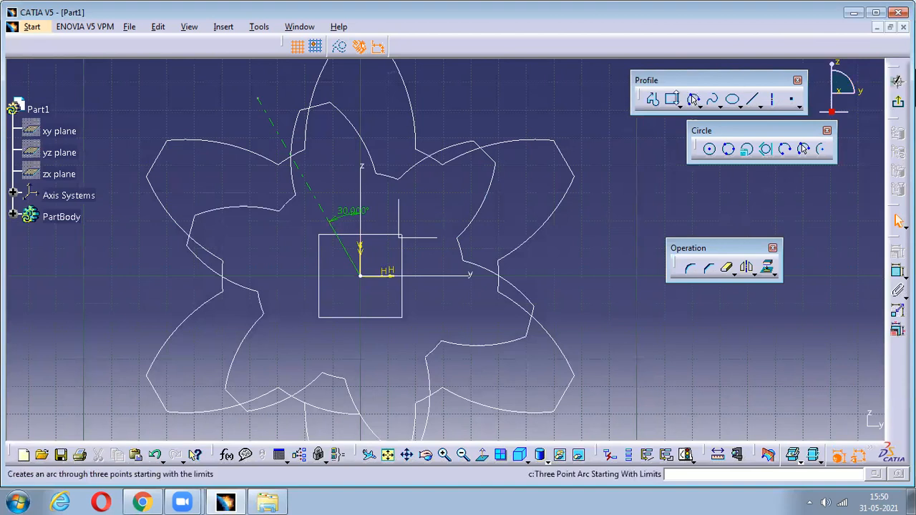
- Draw a circle centred on the origin and set its diameter to 100*.5 mm
click(710, 148)
click(361, 276)
click(438, 313)
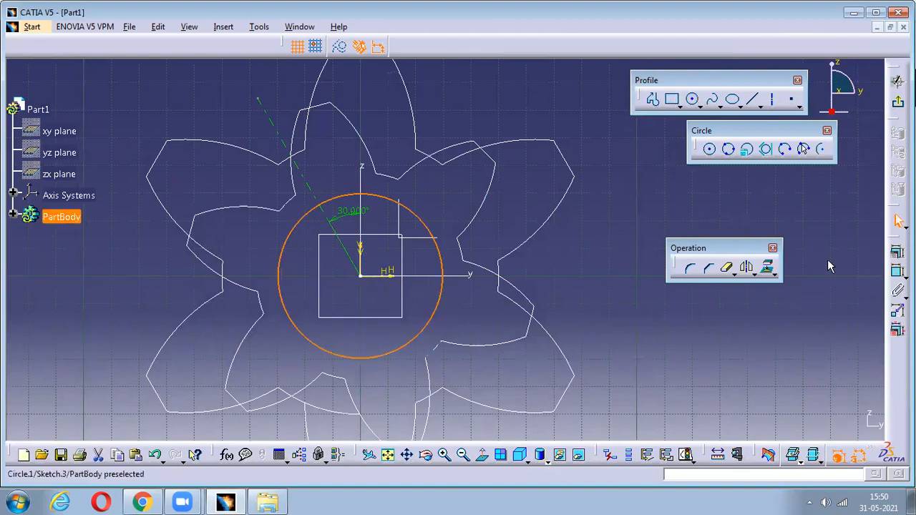
click(897, 250)
click(500, 223)
double_click(499, 222)
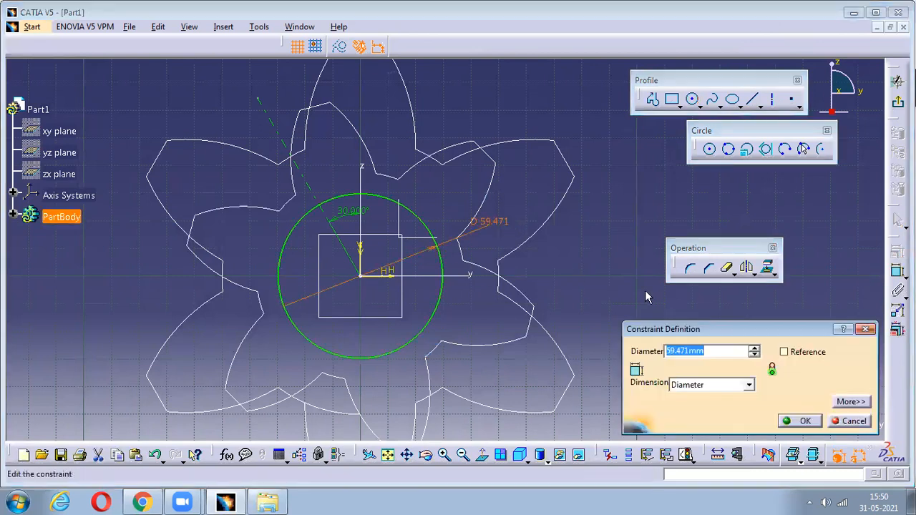
text(100*.5)
key(Return)
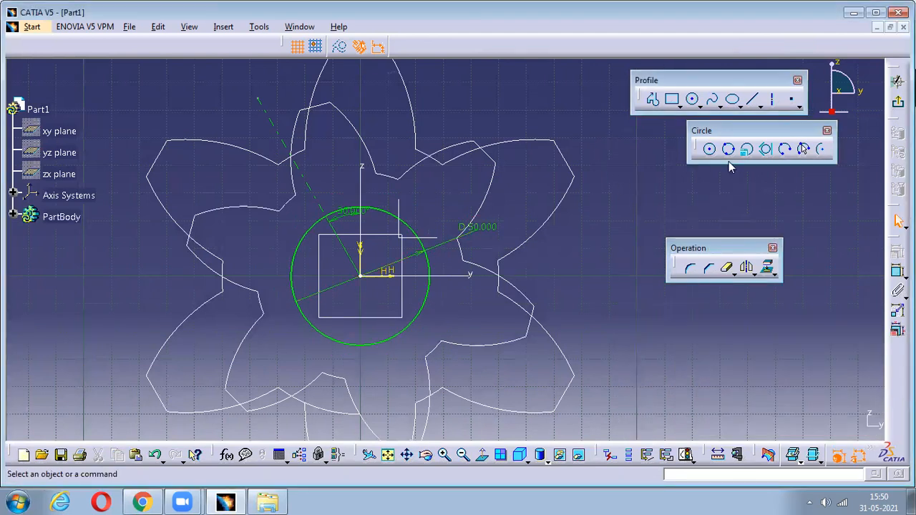
- Draw a line about 22 mm long perpendicular to and centred on the 30° axis, above the circle
click(756, 99)
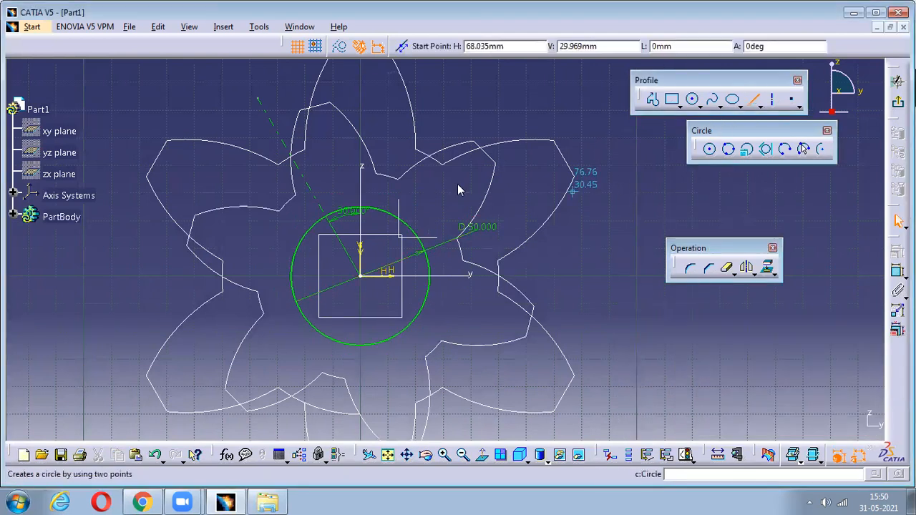
click(330, 165)
click(334, 180)
ctrl+middle_drag(352, 379, 297, 190)
mouse_move(279, 290)
middle_down()
mouse_move(441, 405)
mouse_move(588, 487)
middle_up()
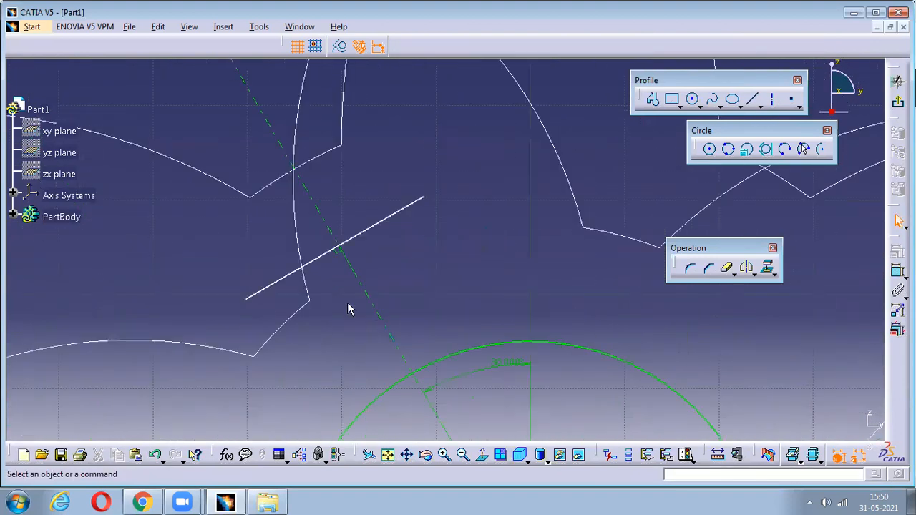
click(341, 256)
click(454, 267)
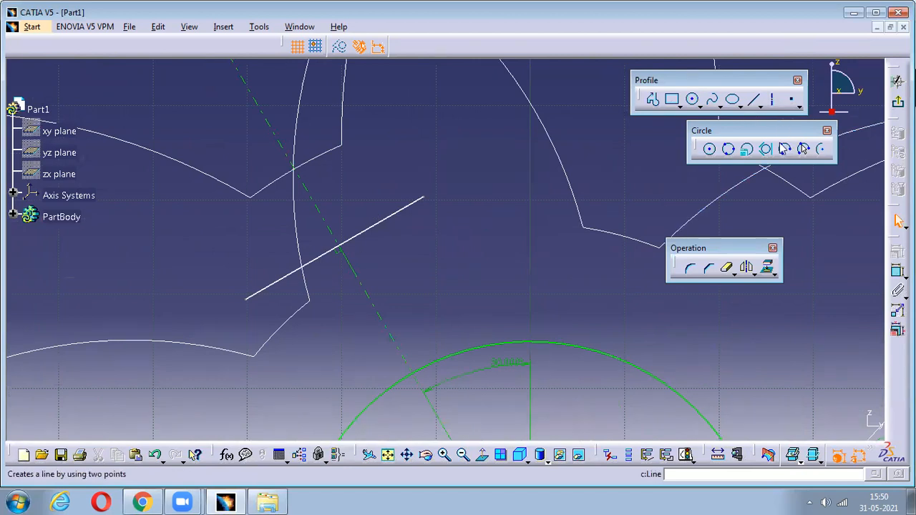
- Dimension the distance between the line's two endpoints with the 30° axis as symmetry line
click(899, 272)
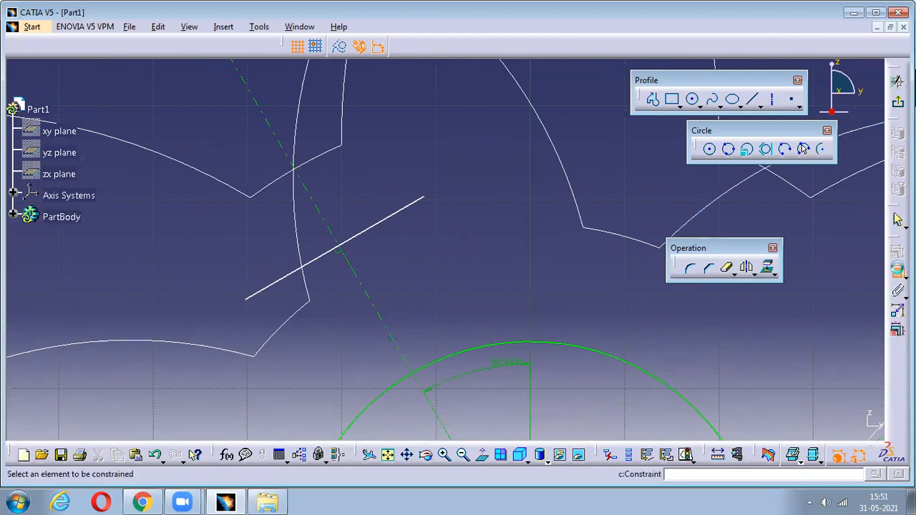
click(428, 199)
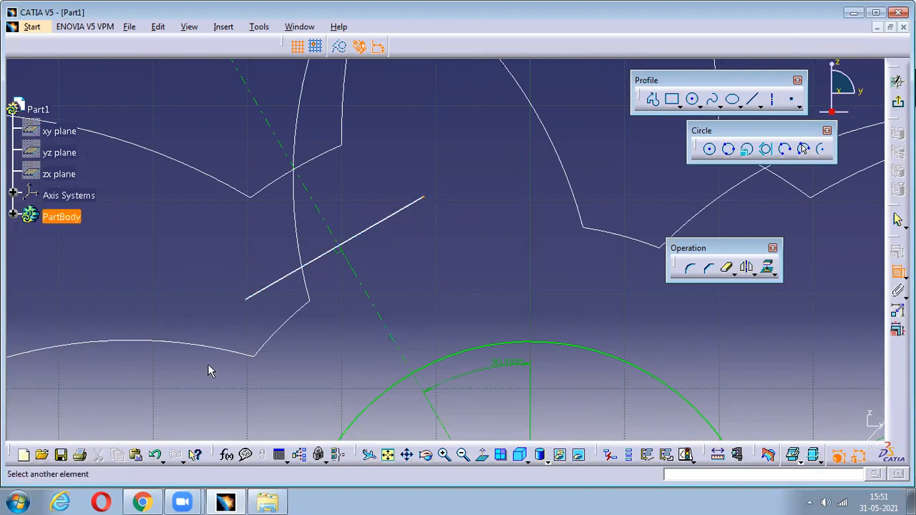
click(249, 300)
right_click(217, 220)
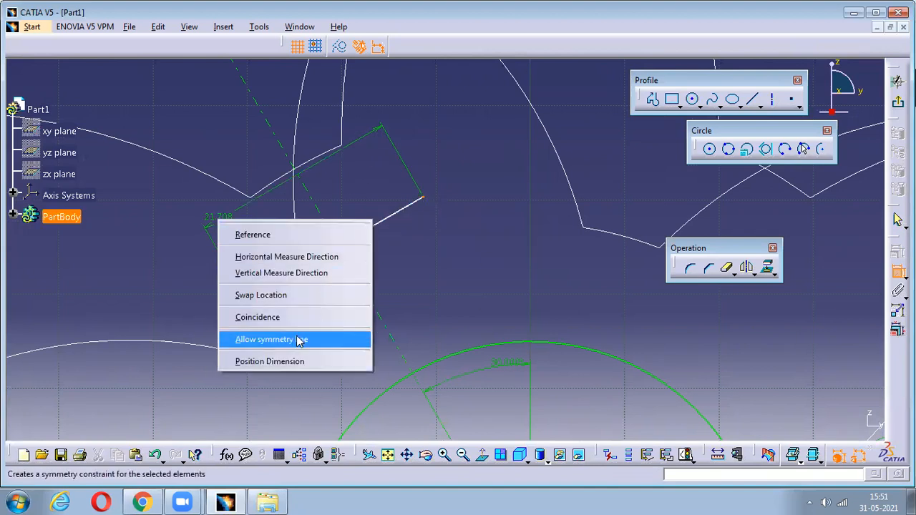
click(315, 342)
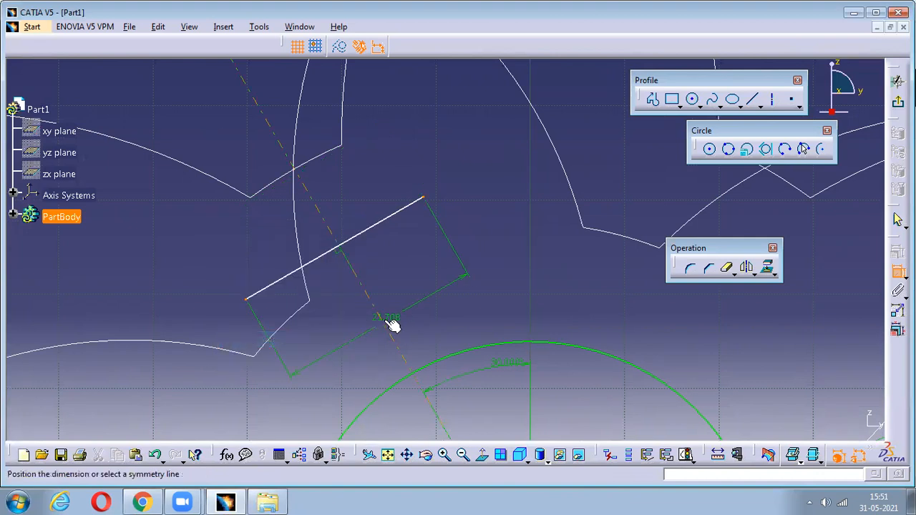
click(393, 322)
click(397, 223)
click(348, 191)
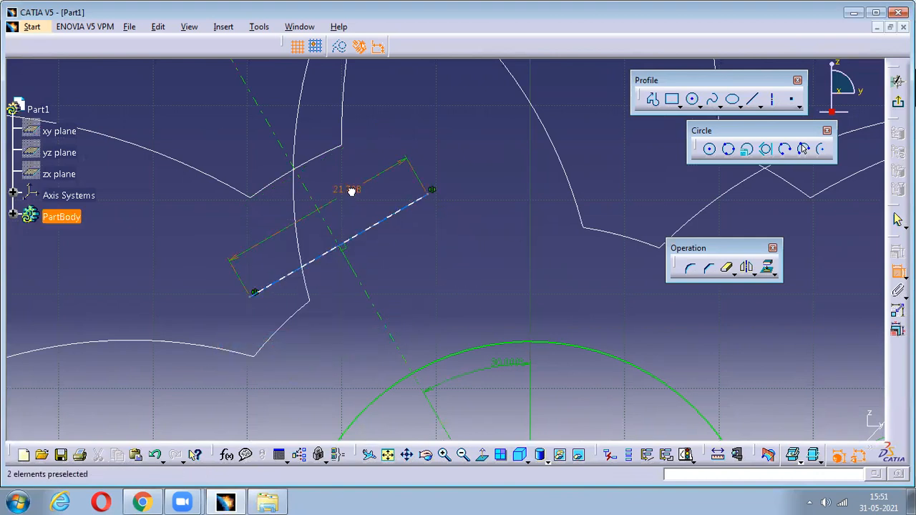
double_click(351, 190)
text(15)
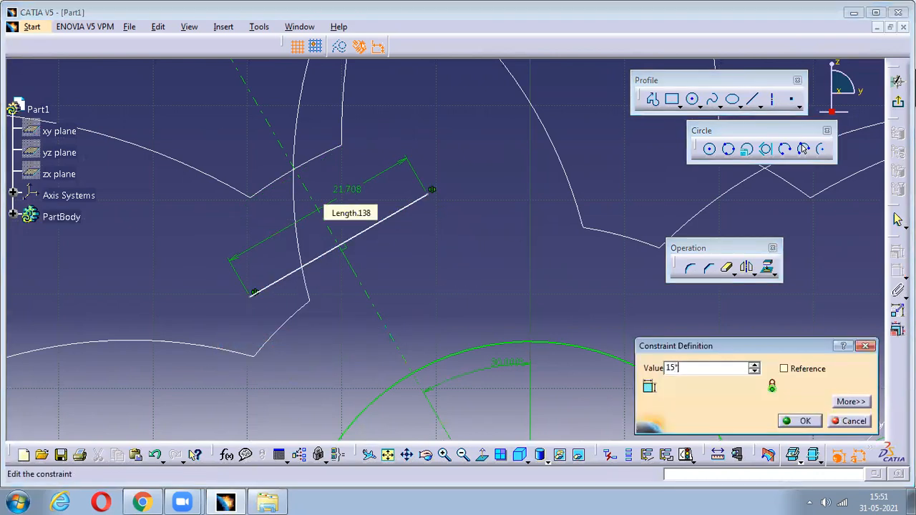
key(Return)
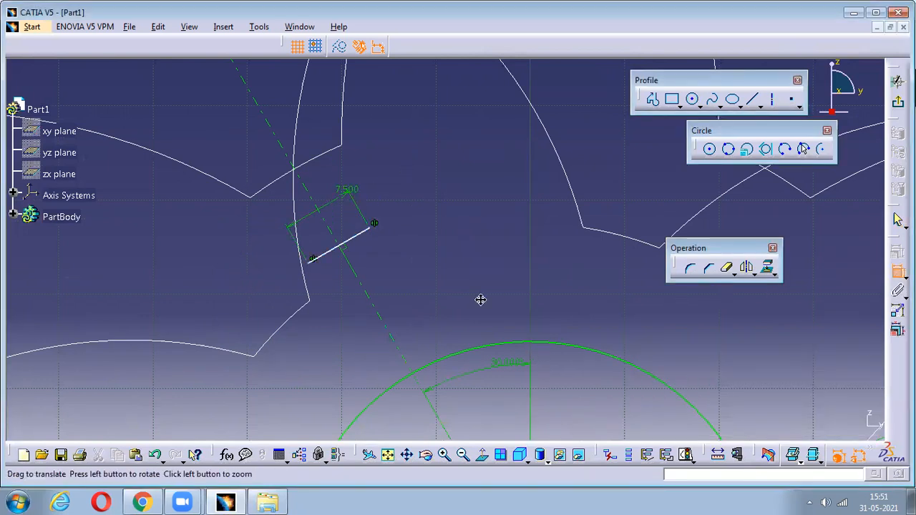
middle_drag(480, 300, 344, 161)
middle_drag(423, 322, 362, 232)
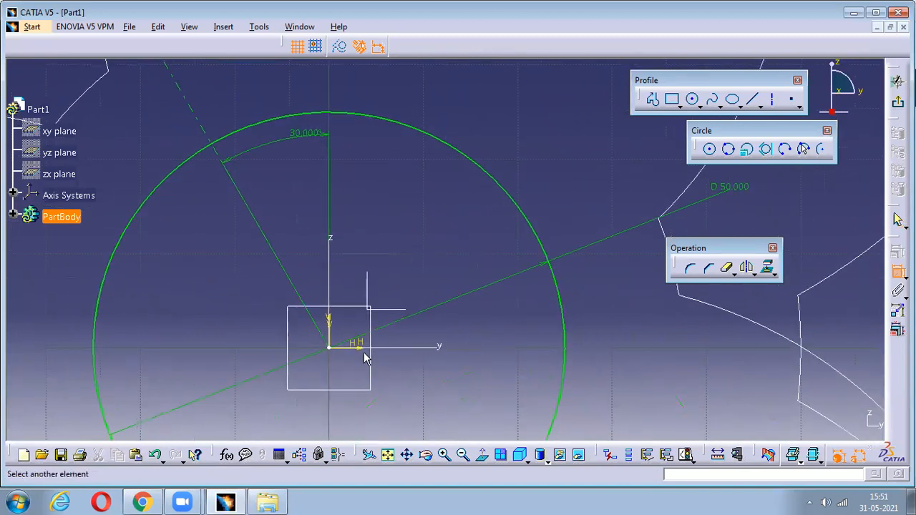
click(329, 348)
middle_drag(388, 162, 448, 332)
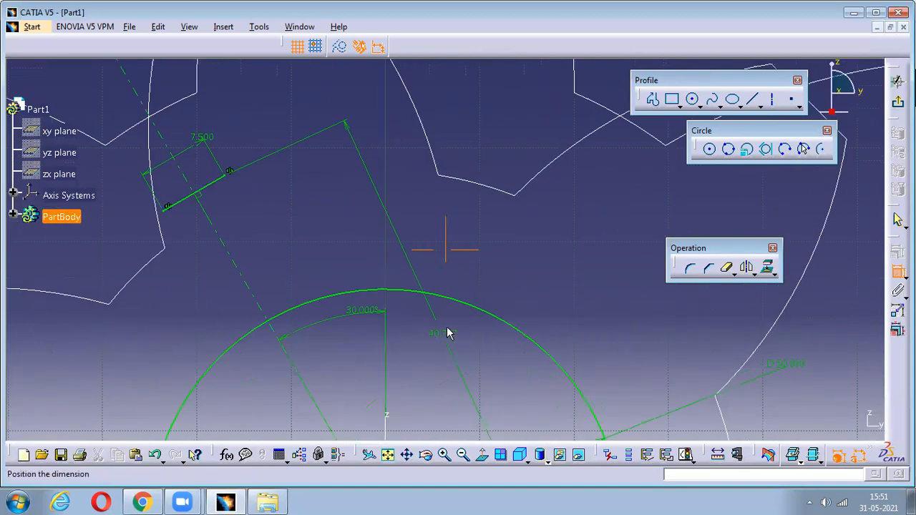
key(Escape)
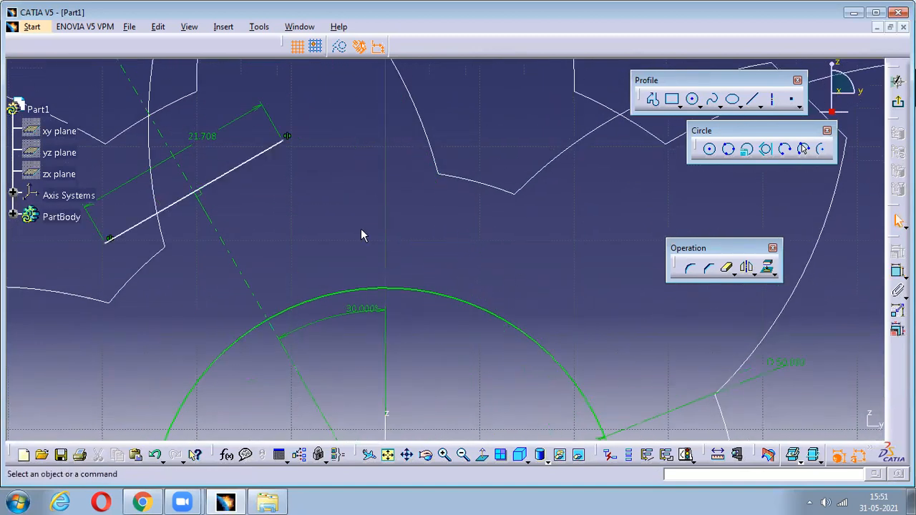
- Set the length of the line across the 30° axis to 7.5 mm
double_click(202, 137)
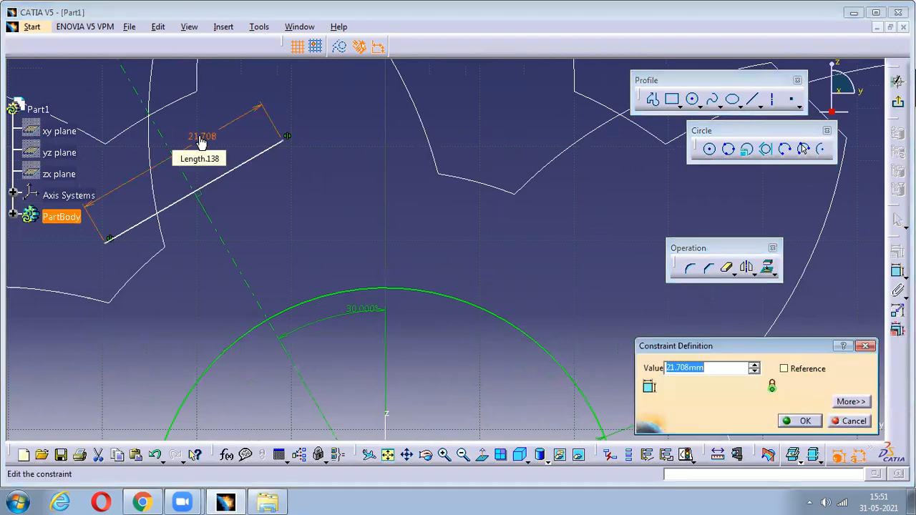
text(7)
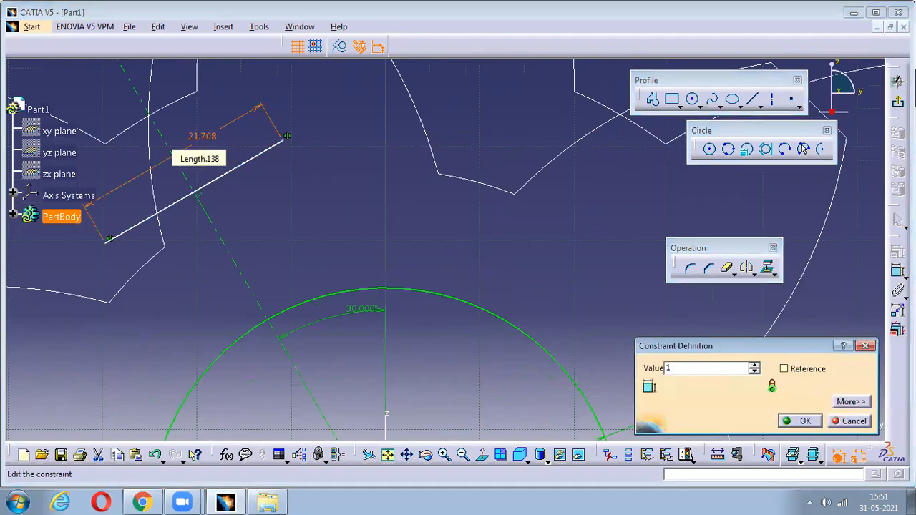
key(Return)
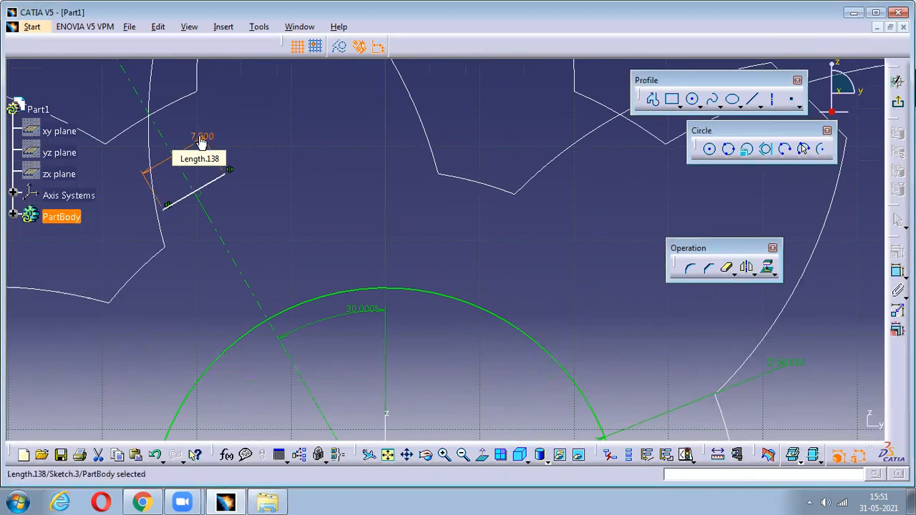
click(270, 237)
- Dimension the distance from the origin to the short line across the 30° axis and set it to 85*.5 mm
middle_drag(699, 369, 602, 229)
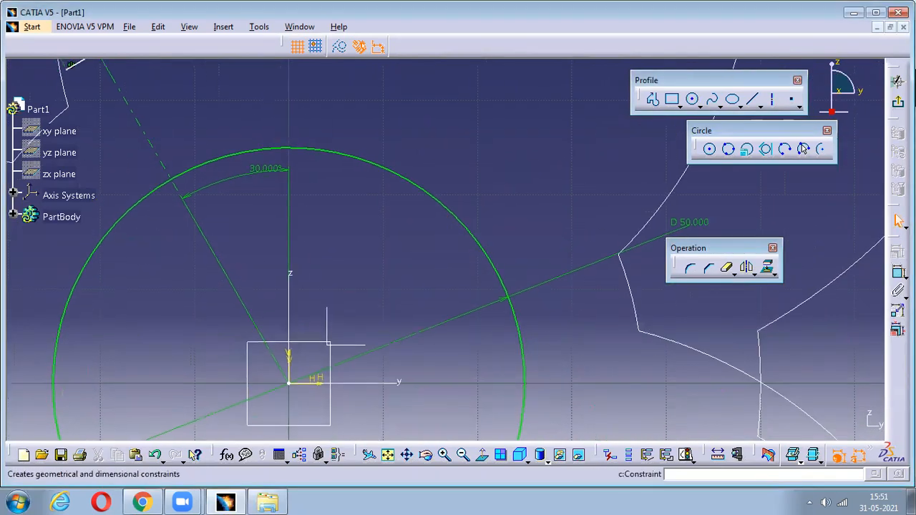
click(227, 454)
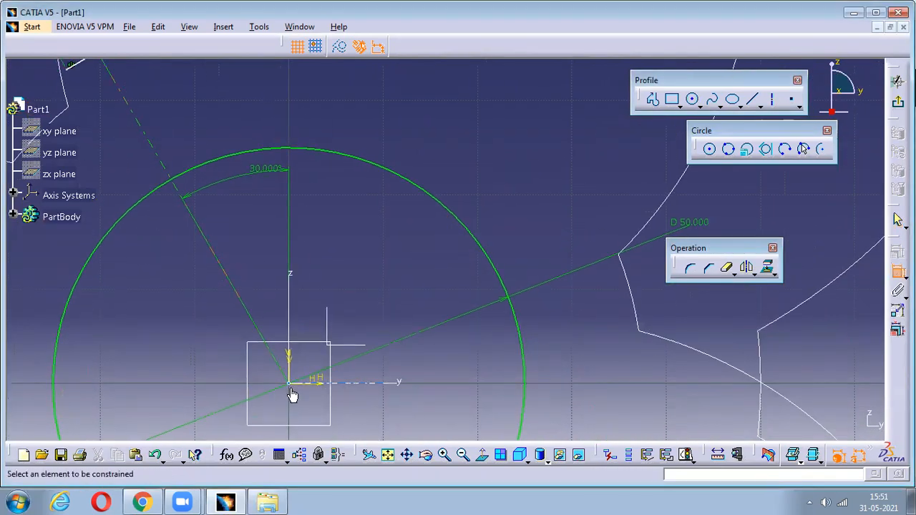
middle_drag(192, 320, 263, 387)
click(190, 109)
middle_drag(393, 313, 327, 352)
click(251, 337)
click(373, 228)
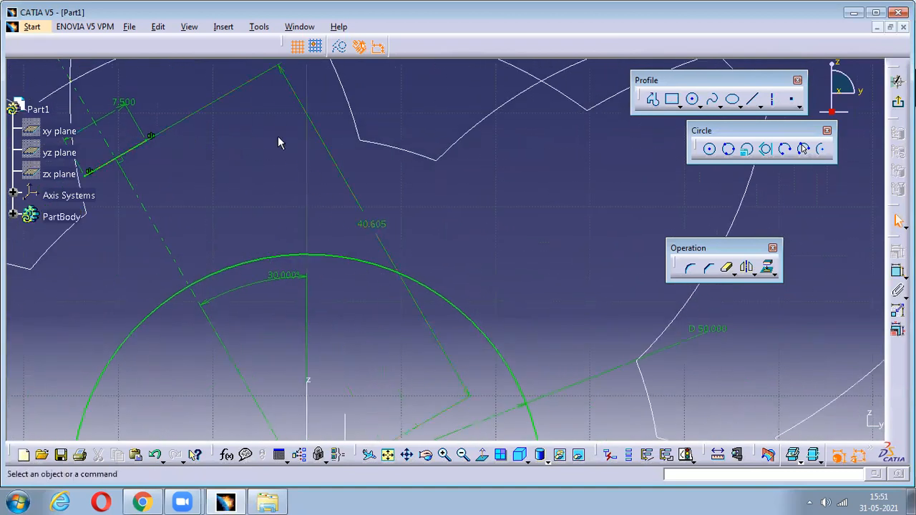
double_click(373, 225)
double_click(374, 225)
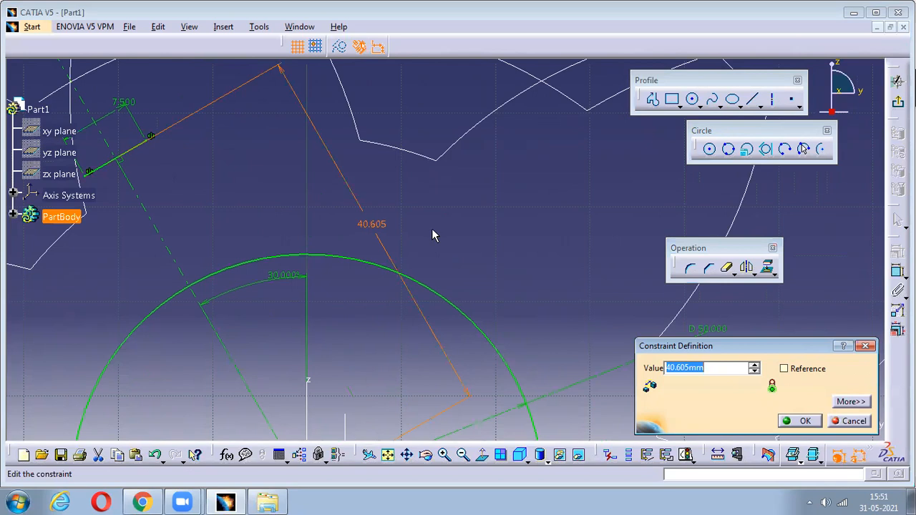
text(85*.5)
key(Return)
click(586, 244)
- Draw a three-point arc of about 40 mm radius from the short line's right endpoint to the circle, and dimension its radius
middle_drag(423, 148, 526, 164)
click(805, 149)
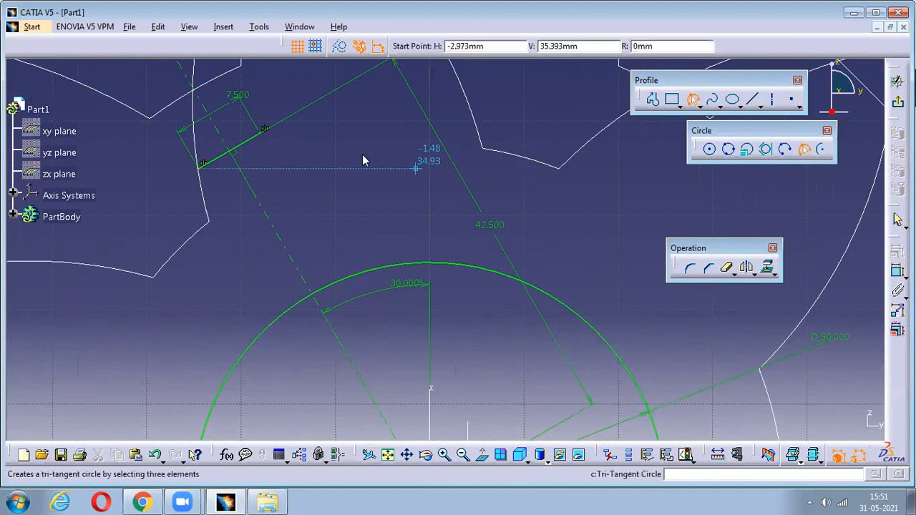
click(262, 131)
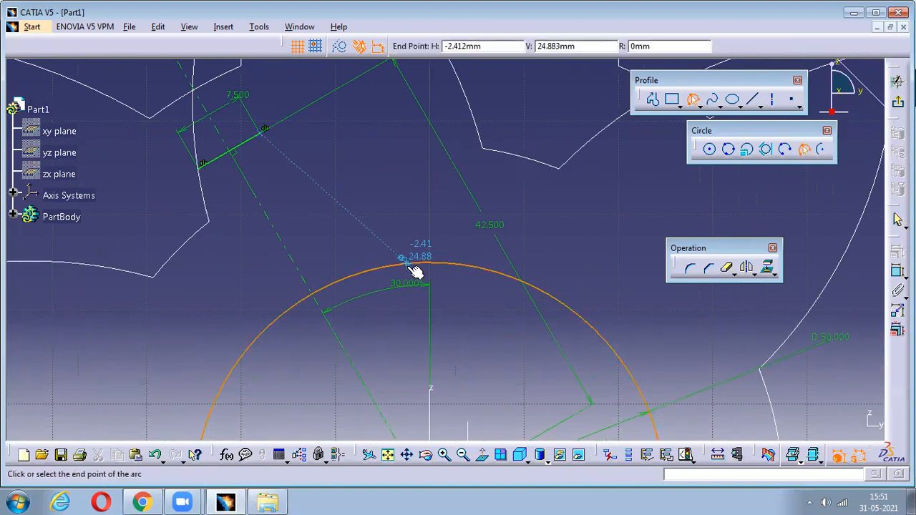
click(407, 263)
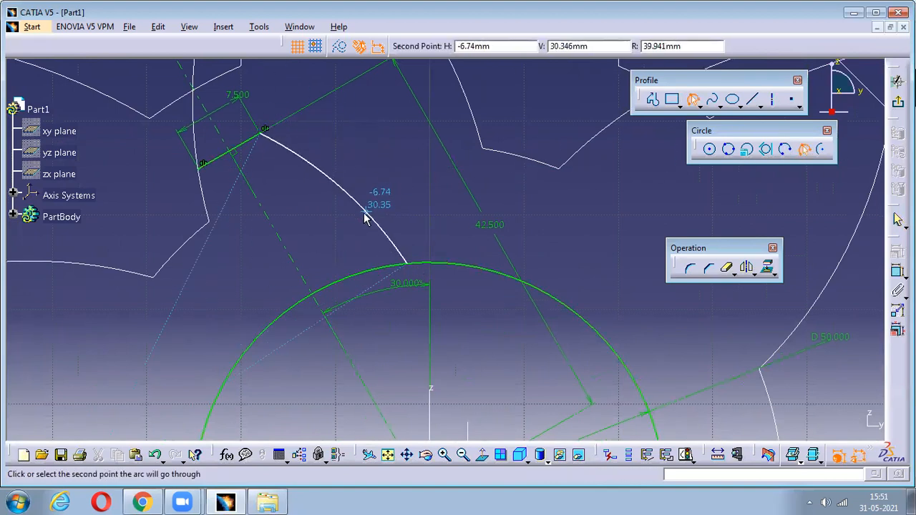
click(366, 215)
click(897, 271)
click(378, 223)
click(393, 146)
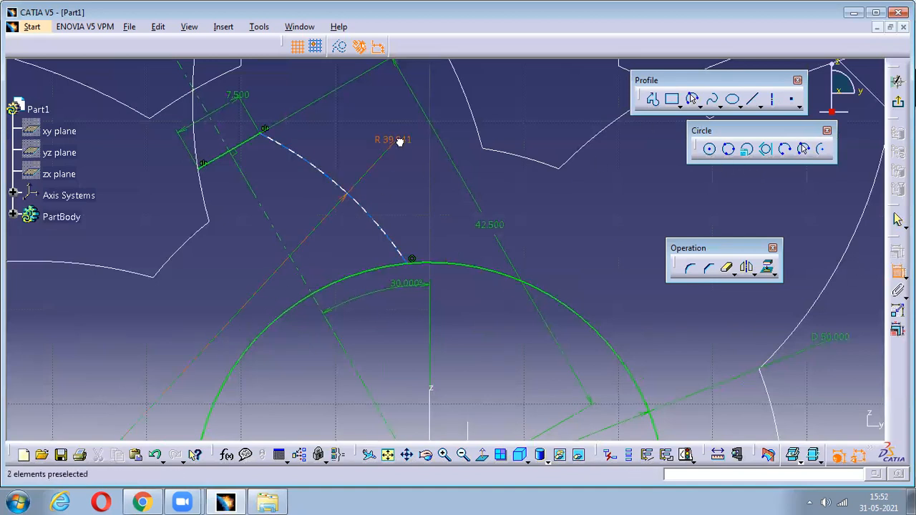
double_click(395, 142)
text(65*/.)
key(Return)
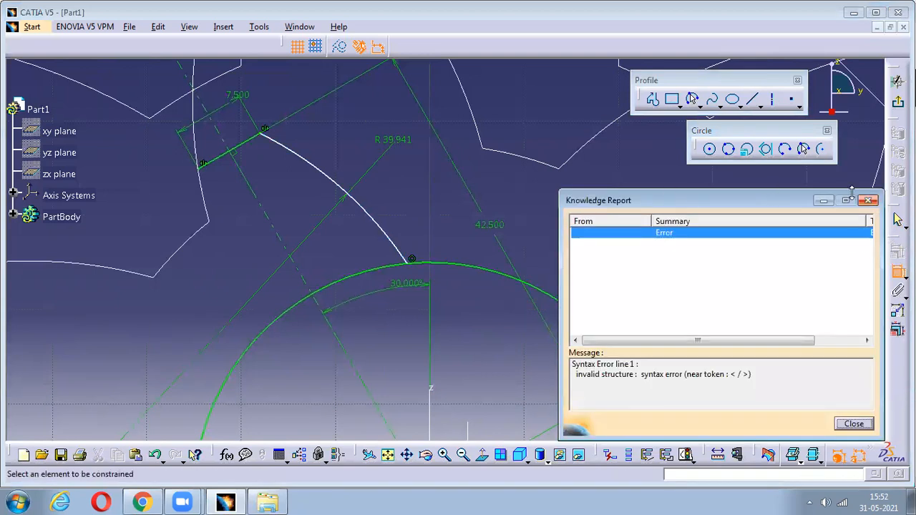
click(868, 199)
- Set the blade arc's radius to 65*.5 mm
double_click(395, 143)
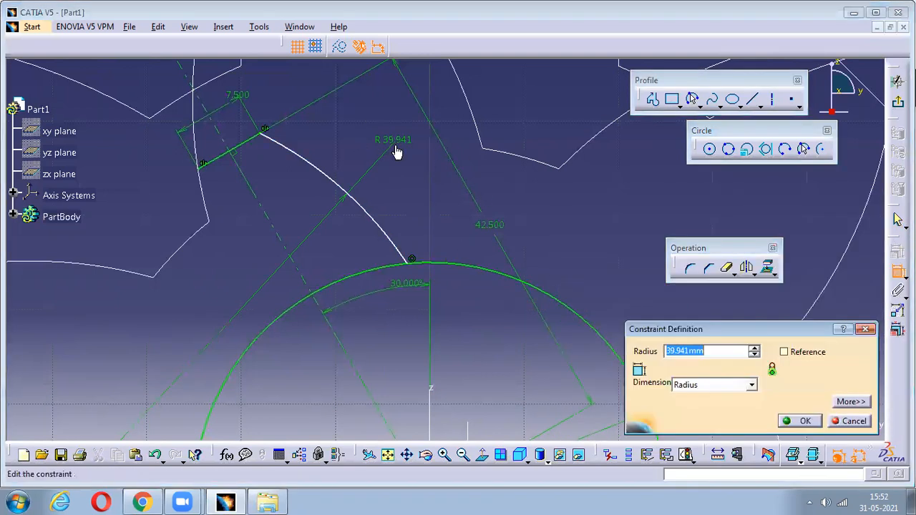
text(65'.5)
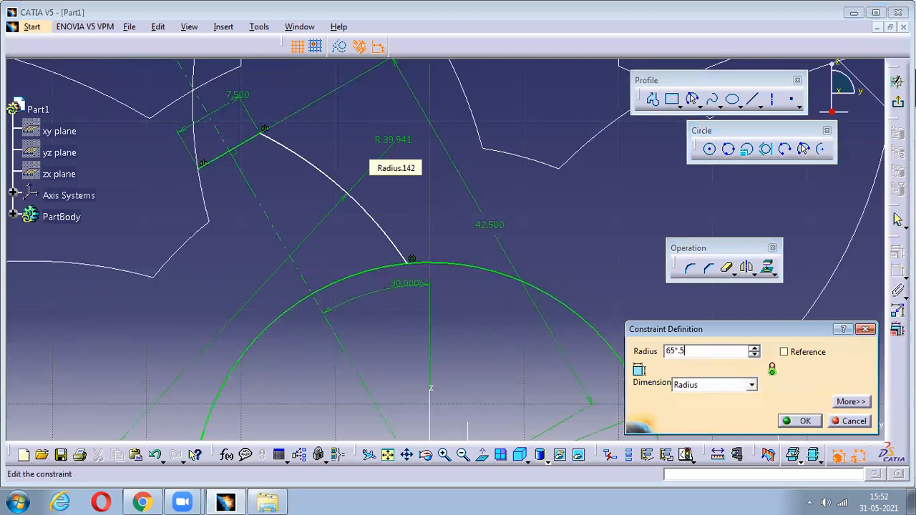
- Set the petal arc's radius to 65*.5 and mirror the arc about the petal's inclined axis
key(Return)
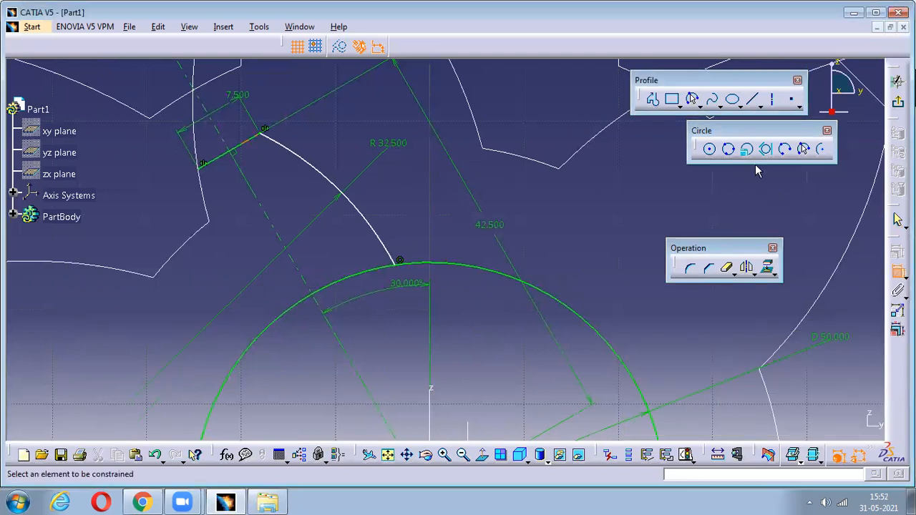
click(747, 267)
click(365, 216)
click(305, 281)
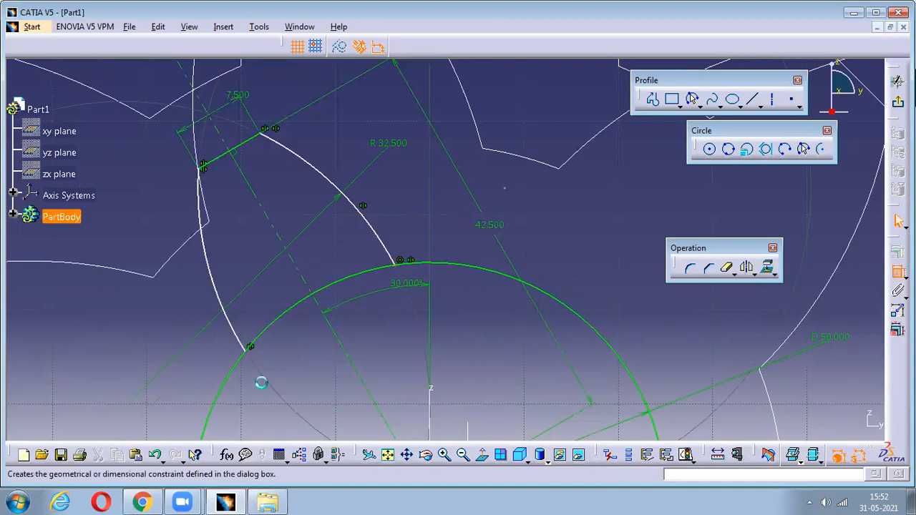
- Dimension the distance between the two petal arcs' ends on the base circle and set it to 40*.5
click(255, 358)
click(368, 332)
double_click(370, 331)
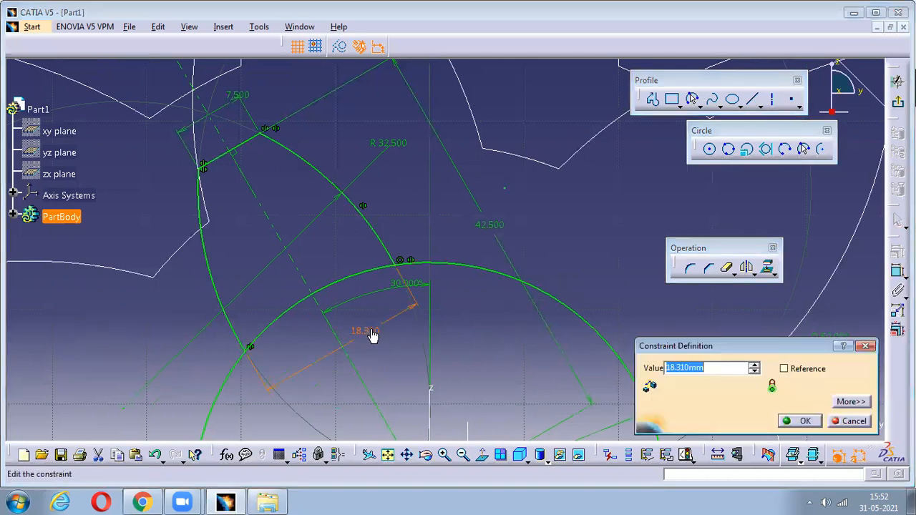
text(40)
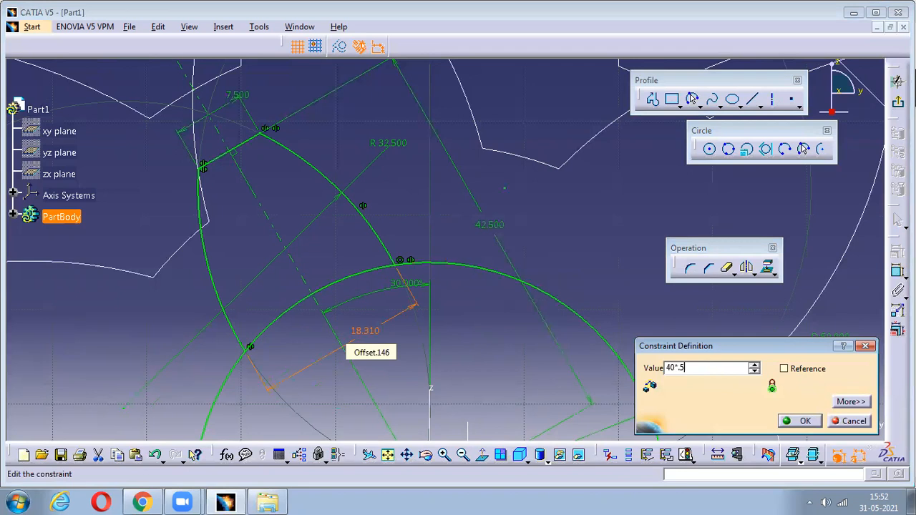
text(*.5)
key(Return)
- Draw an inclined axis from the sketch origin outward through the upper-right quadrant
middle_drag(451, 212, 470, 254)
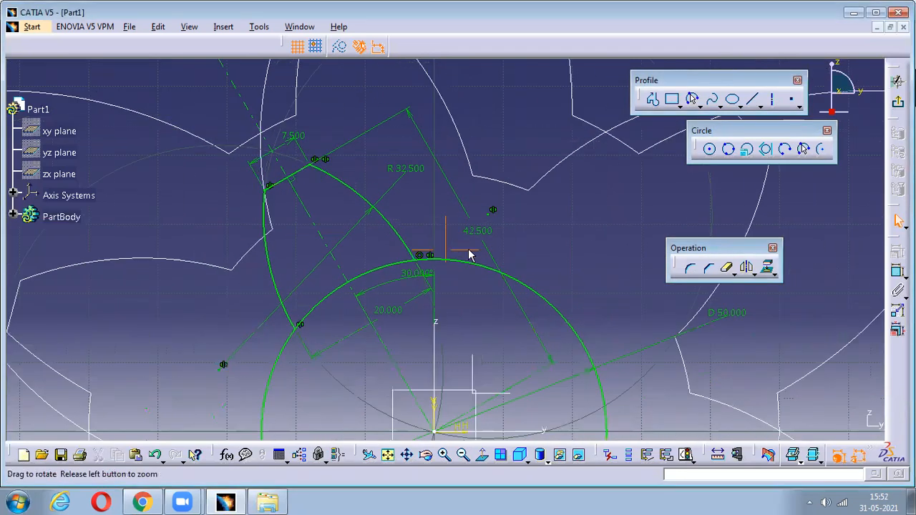
click(773, 101)
middle_drag(511, 303, 315, 242)
click(242, 372)
click(494, 132)
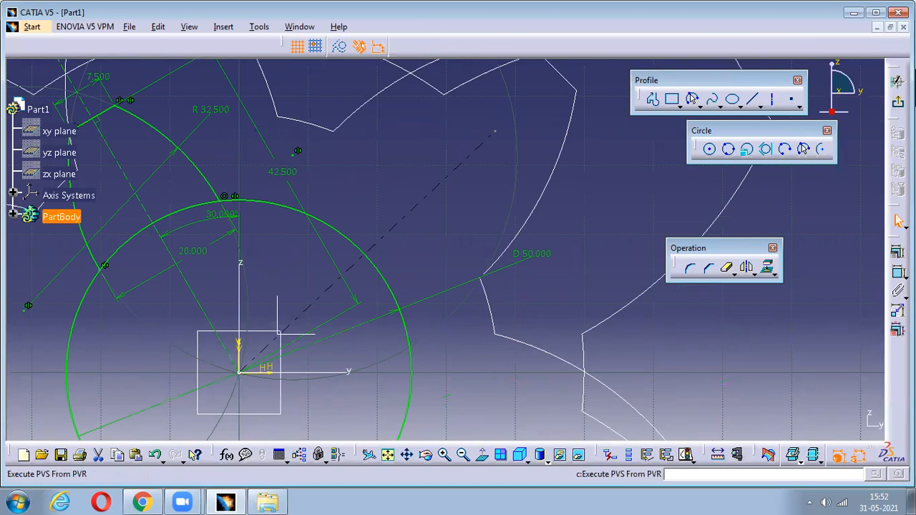
- Constrain the angle between the petal's axis and the new axis to 90 degrees
click(899, 272)
click(124, 172)
click(262, 190)
double_click(262, 194)
text(90)
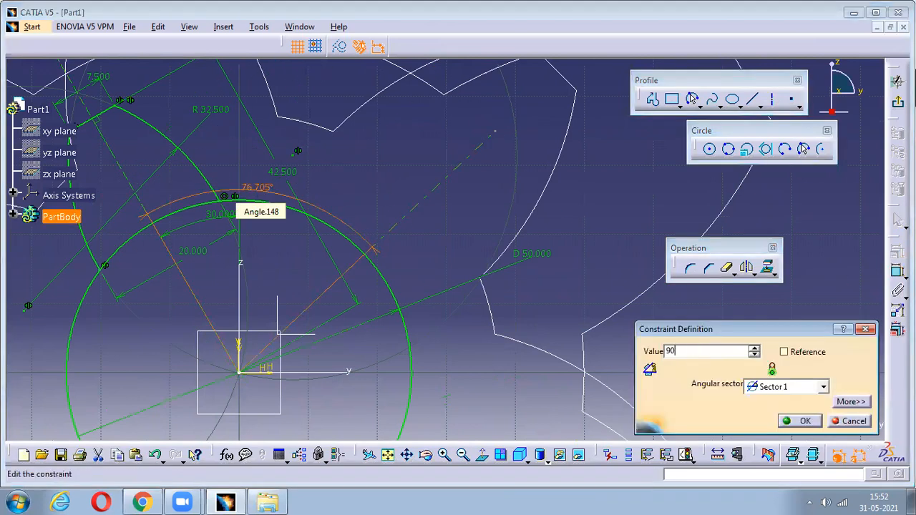
key(Return)
- Draw another axis about 51 mm long from the sketch origin into the upper-left quadrant, below the petal
click(710, 149)
middle_drag(430, 160, 443, 224)
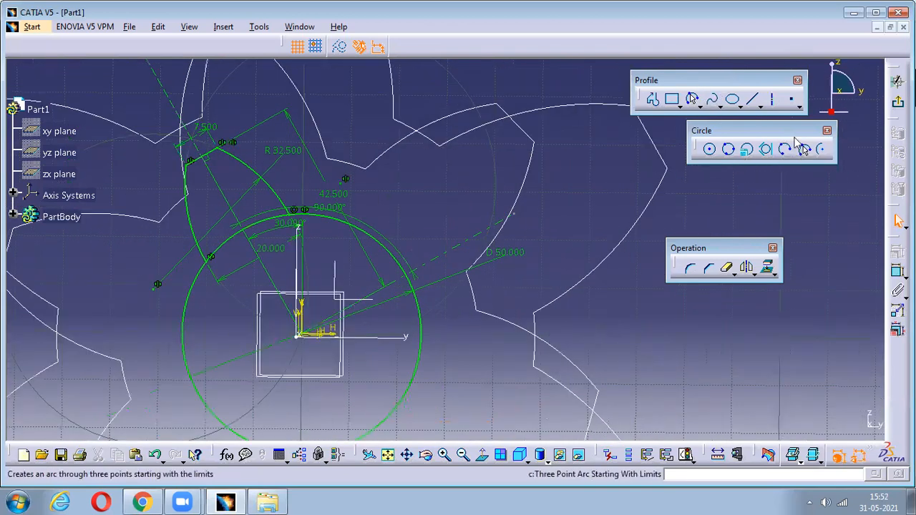
click(773, 99)
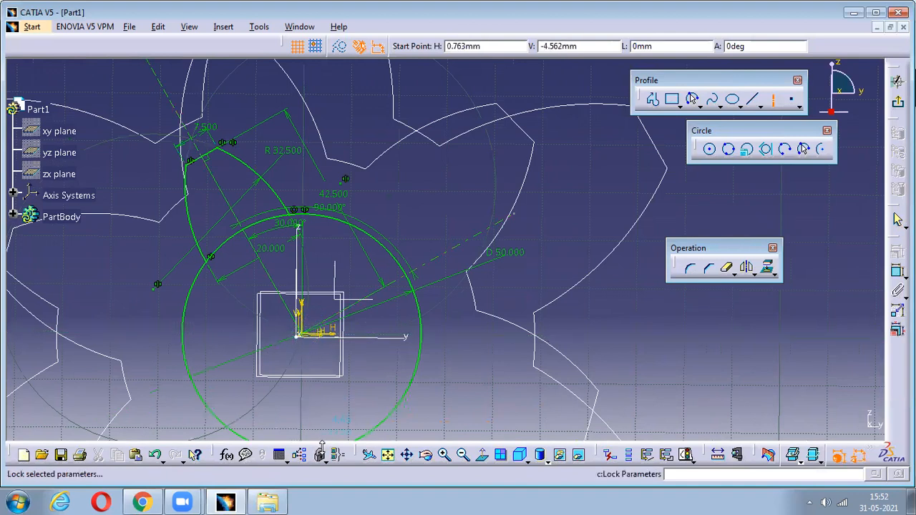
click(482, 456)
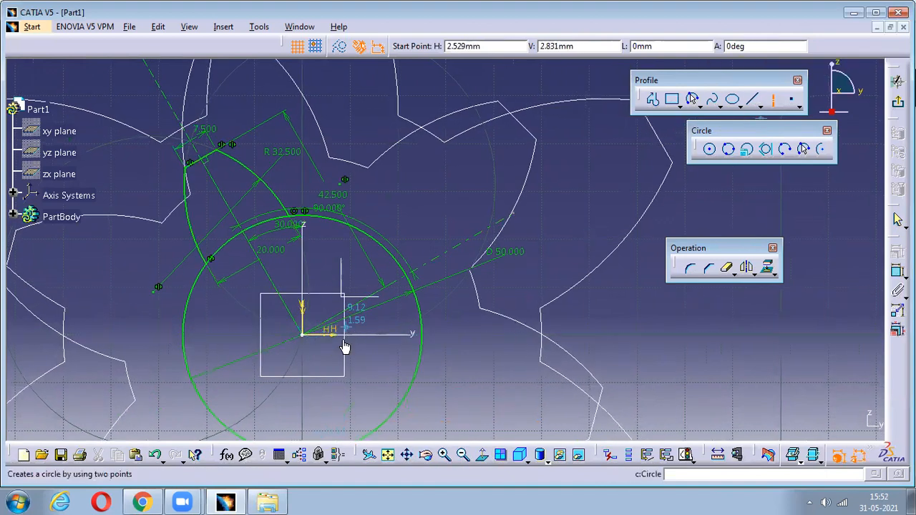
click(302, 334)
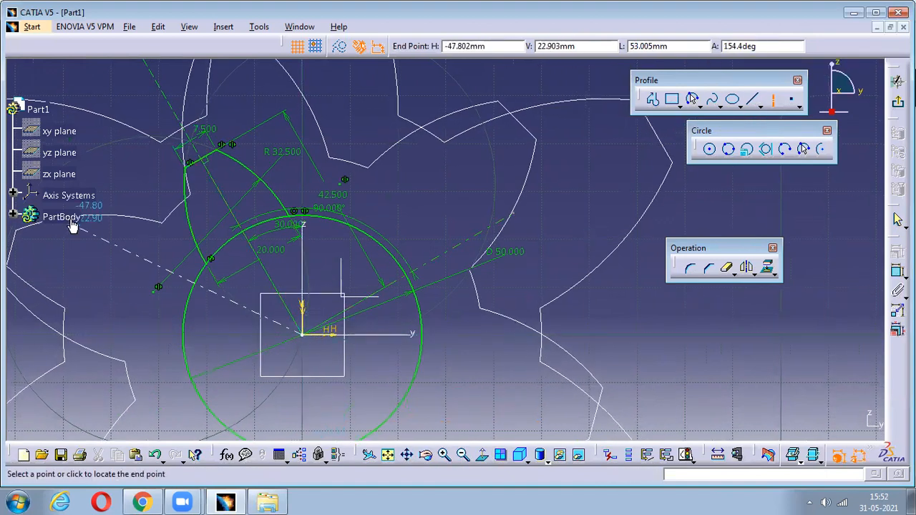
click(77, 245)
- Constrain the angle between the petal's axis and the axis below it to 30 degrees
click(898, 272)
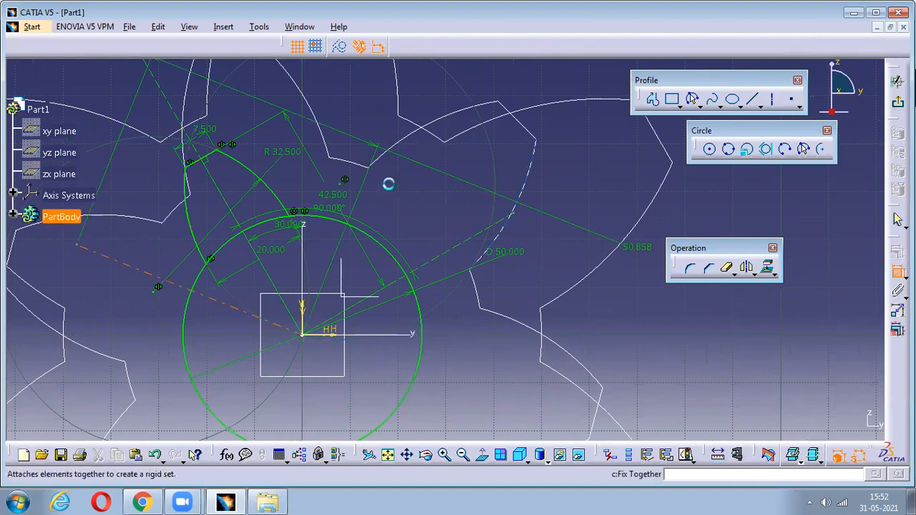
click(239, 220)
click(156, 185)
double_click(162, 187)
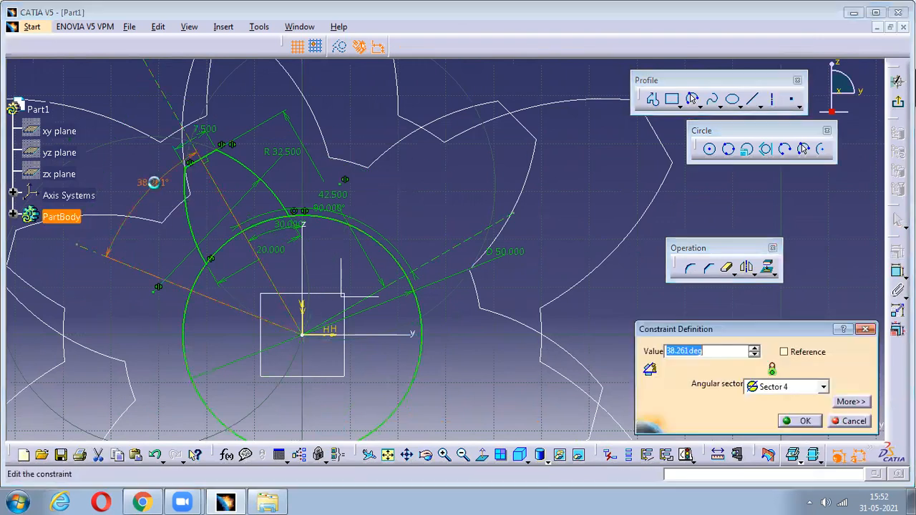
text(90.)
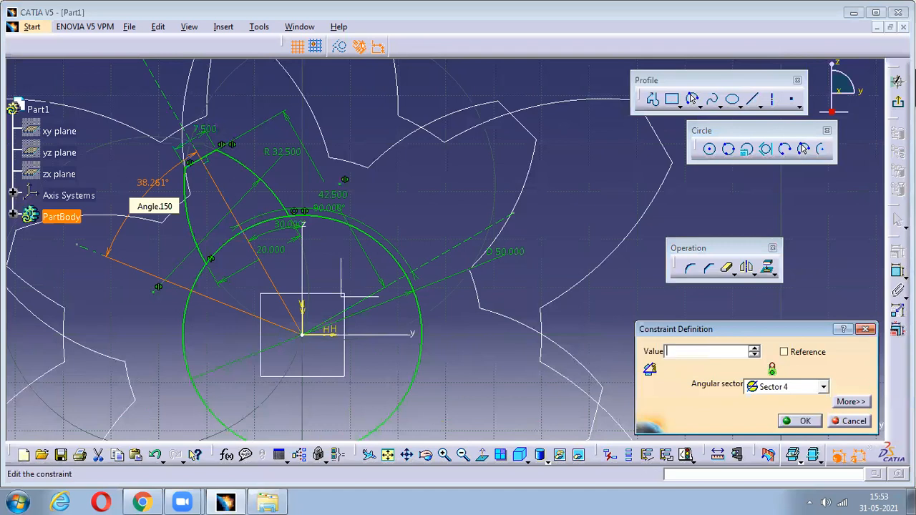
text(0)
key(Return)
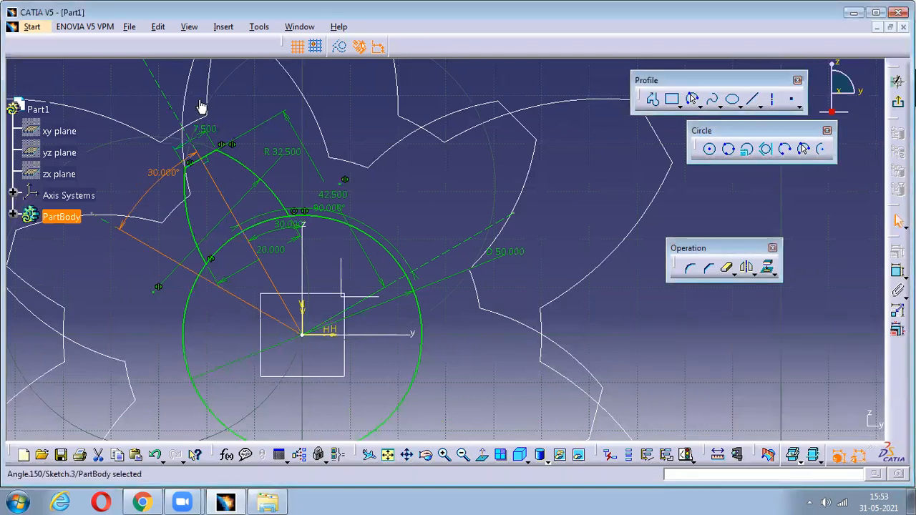
- Mirror the petal's two arcs and end line about the axis set 30 degrees from the petal's axis
click(254, 180)
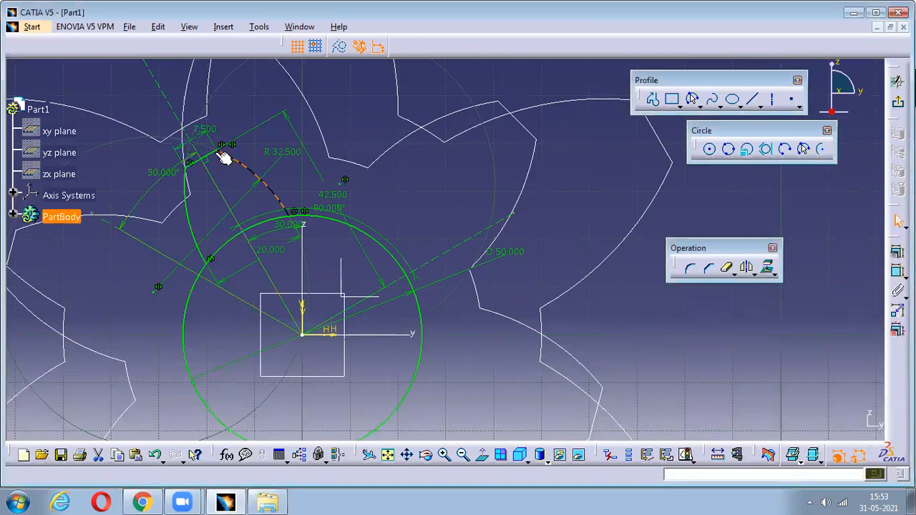
ctrl+click(214, 153)
ctrl+click(194, 225)
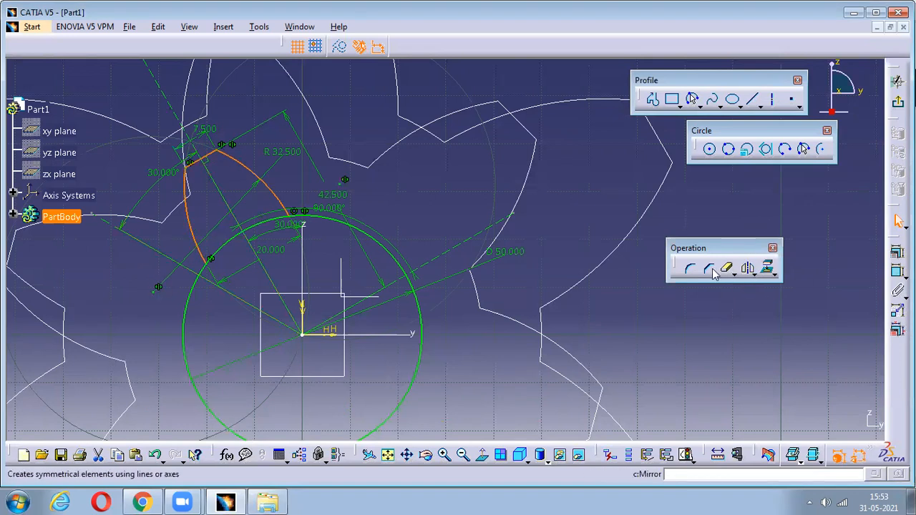
click(691, 270)
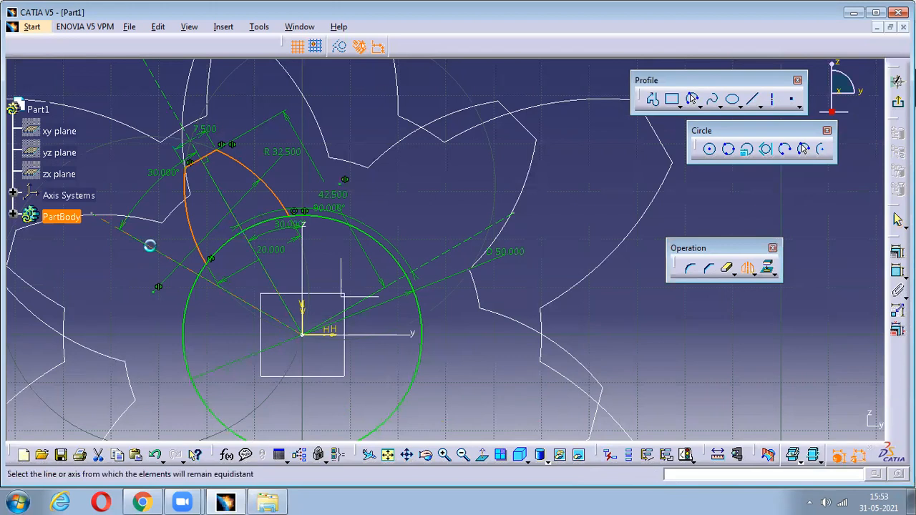
click(154, 248)
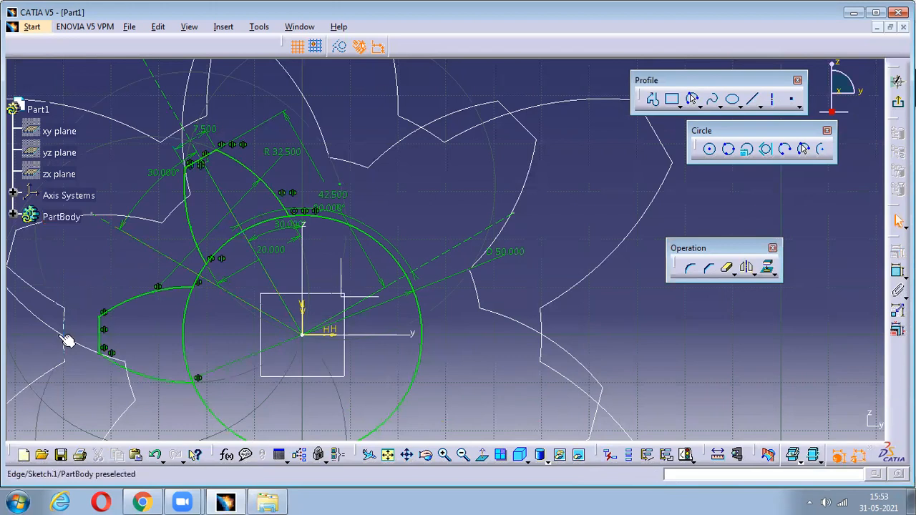
- Mirror the horizontal petal's two arcs and end line about the first petal's axis
click(170, 382)
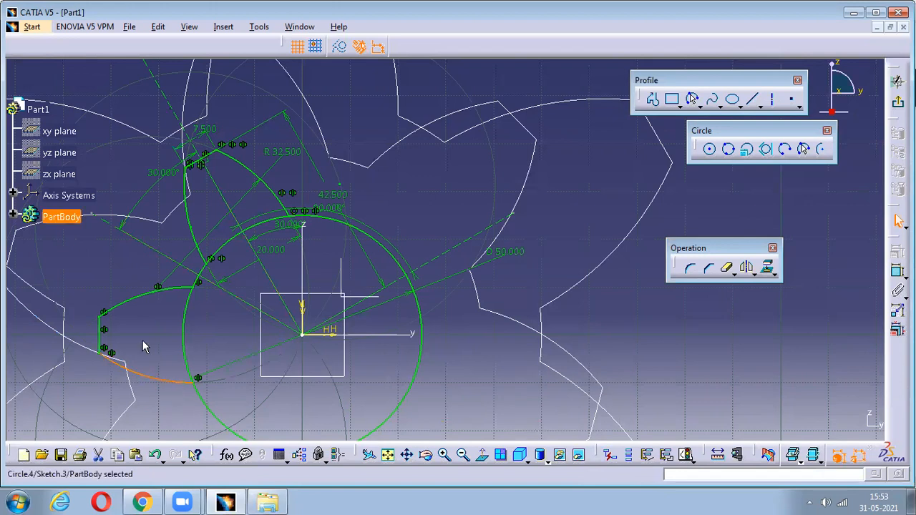
ctrl+click(106, 338)
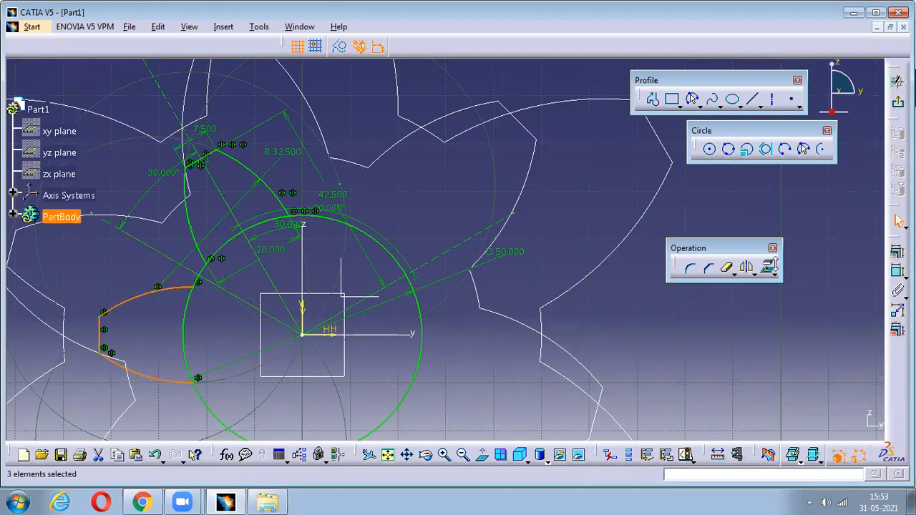
click(748, 268)
click(234, 216)
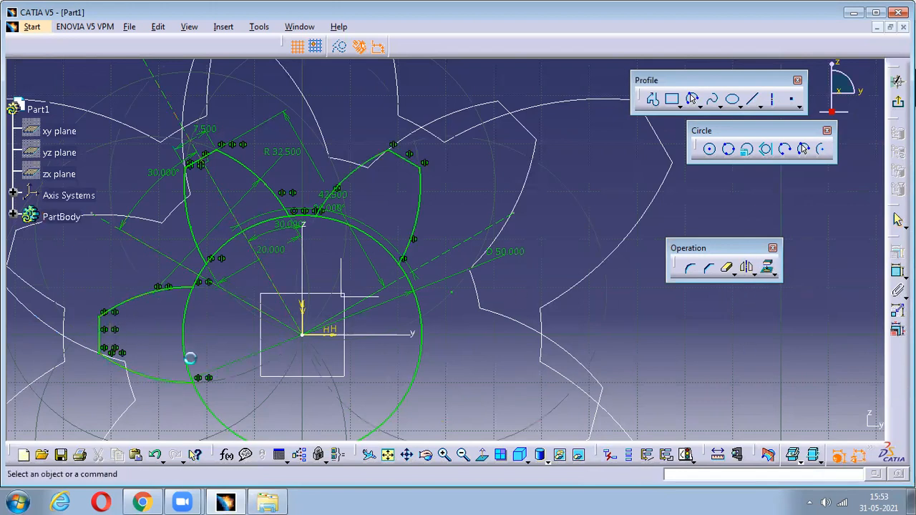
- Mirror all three petals about the axis perpendicular to the first petal's axis to complete the six-petal pattern
click(175, 385)
ctrl+click(103, 343)
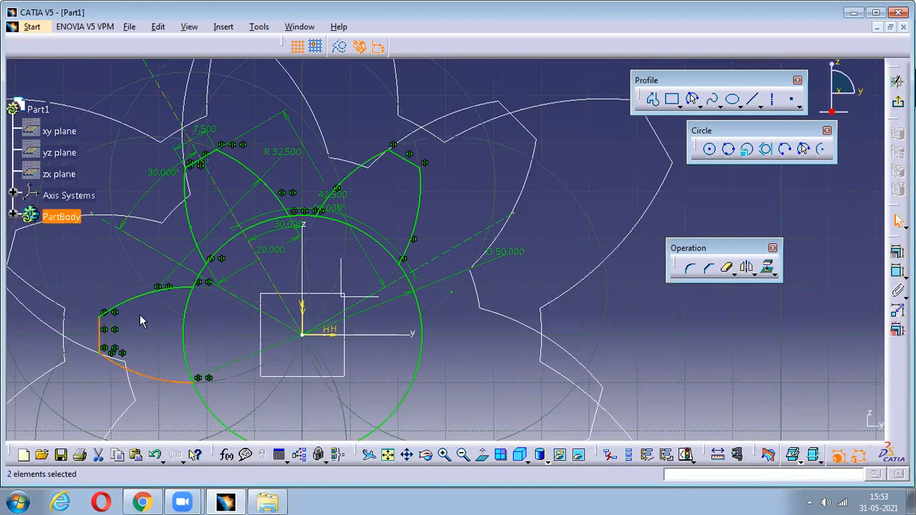
ctrl+click(199, 233)
ctrl+click(252, 170)
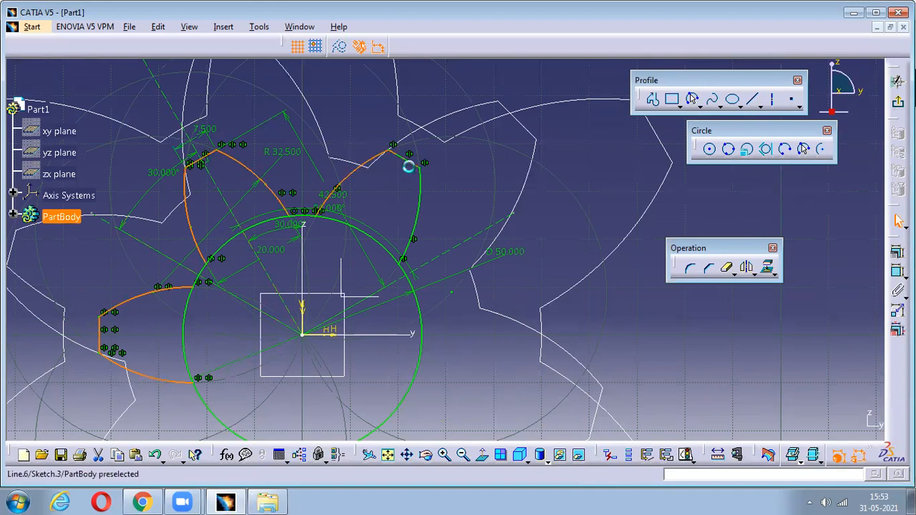
click(746, 267)
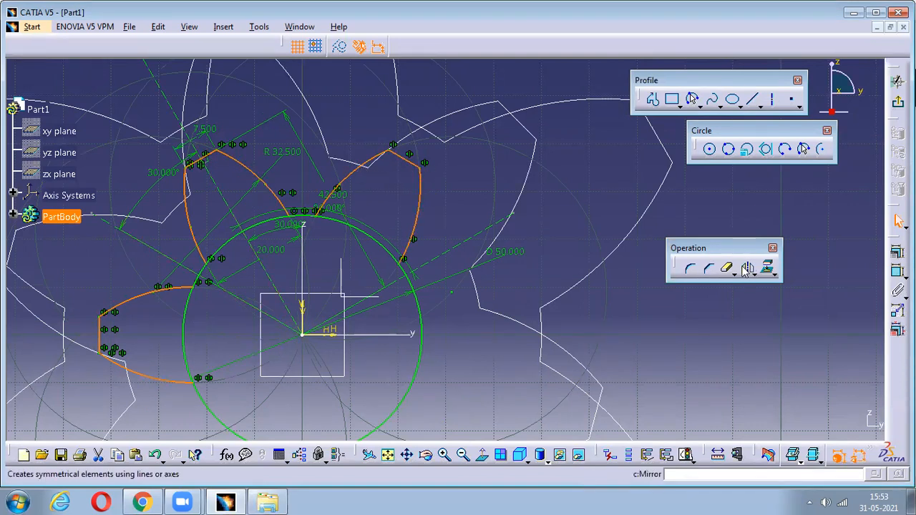
click(462, 247)
- Quick Trim the base circle's segments inside the petals to leave one closed outline, and exit the sketch
ctrl+middle_drag(450, 214, 464, 288)
click(729, 268)
click(405, 363)
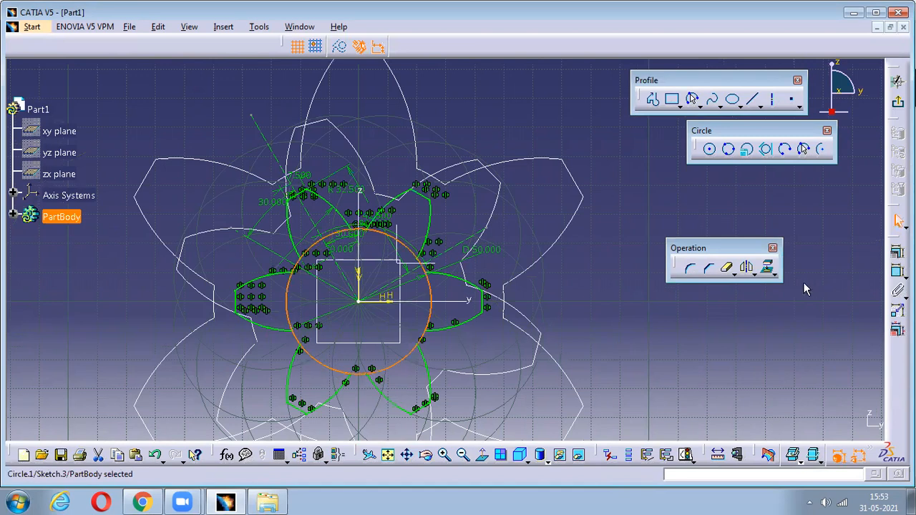
click(727, 268)
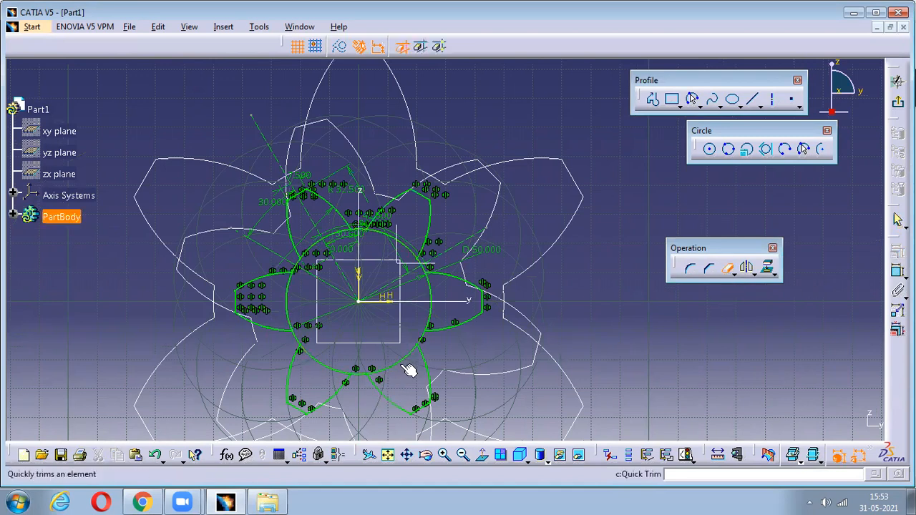
click(433, 319)
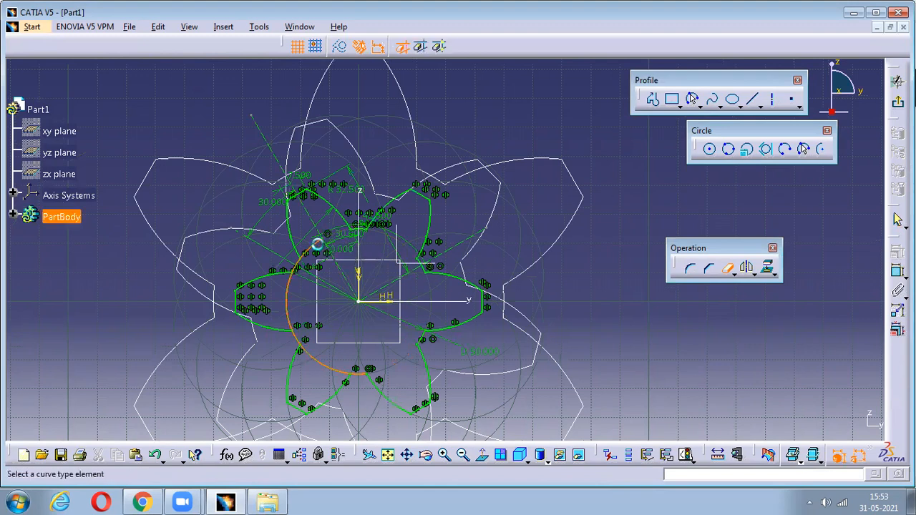
click(290, 309)
click(324, 368)
click(898, 103)
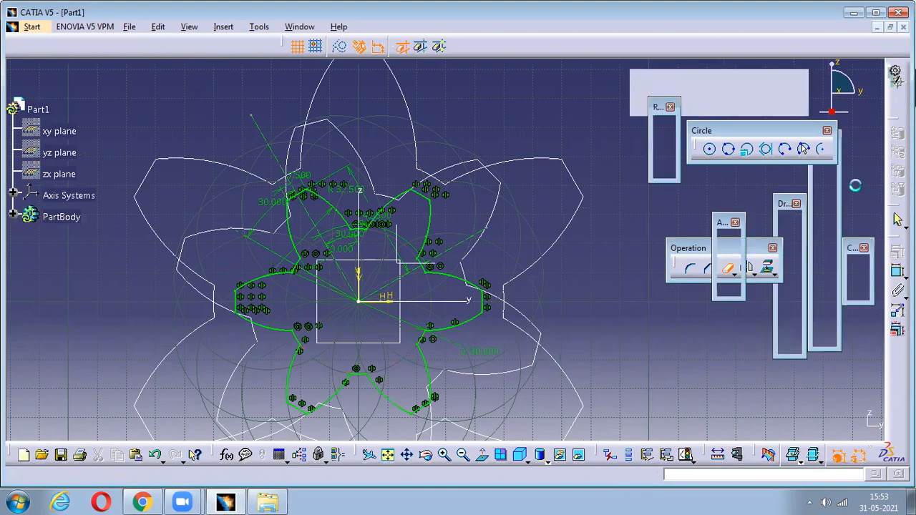
- Show the part in isometric view and hide Plane.1 and Plane.2
middle_drag(341, 116, 436, 356)
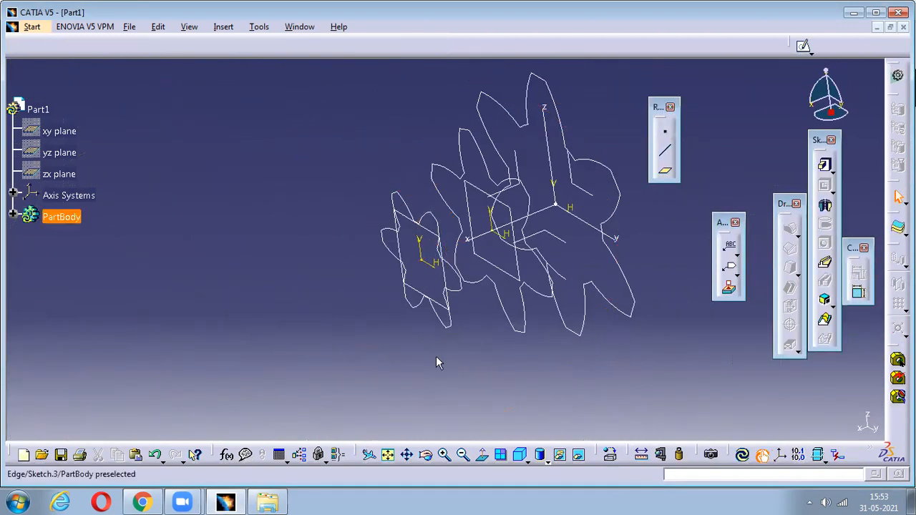
click(520, 456)
middle_drag(466, 266, 424, 308)
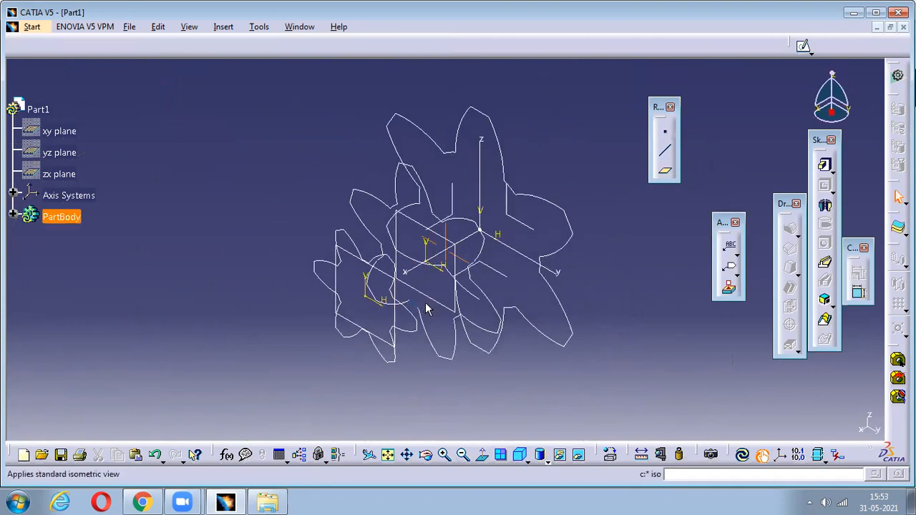
right_click(418, 216)
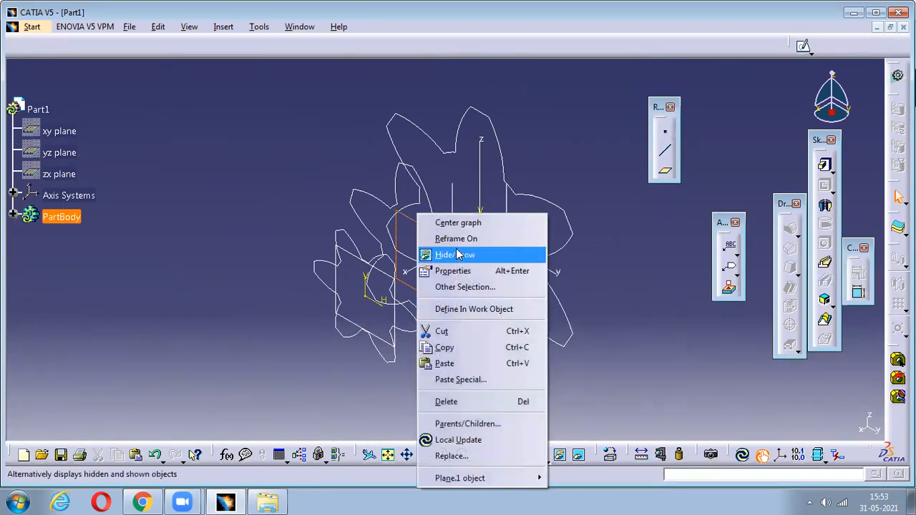
key(Escape)
click(13, 217)
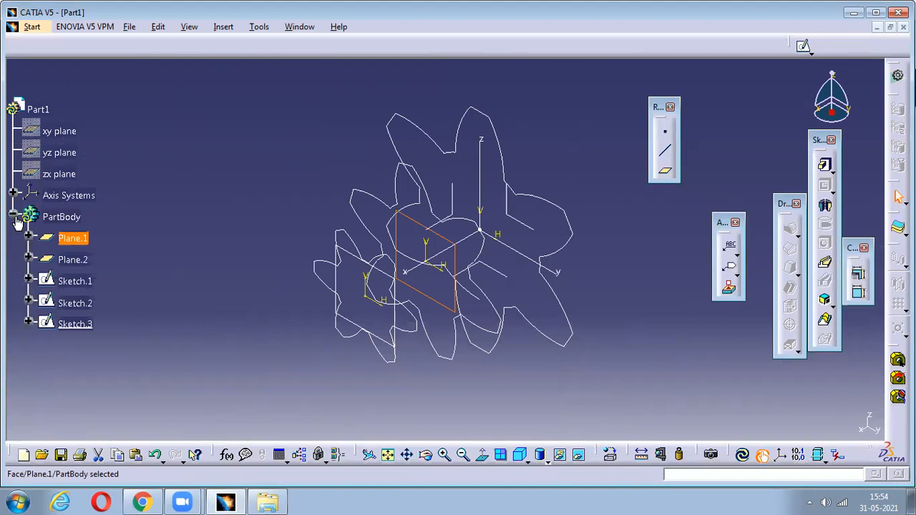
right_click(73, 251)
click(80, 253)
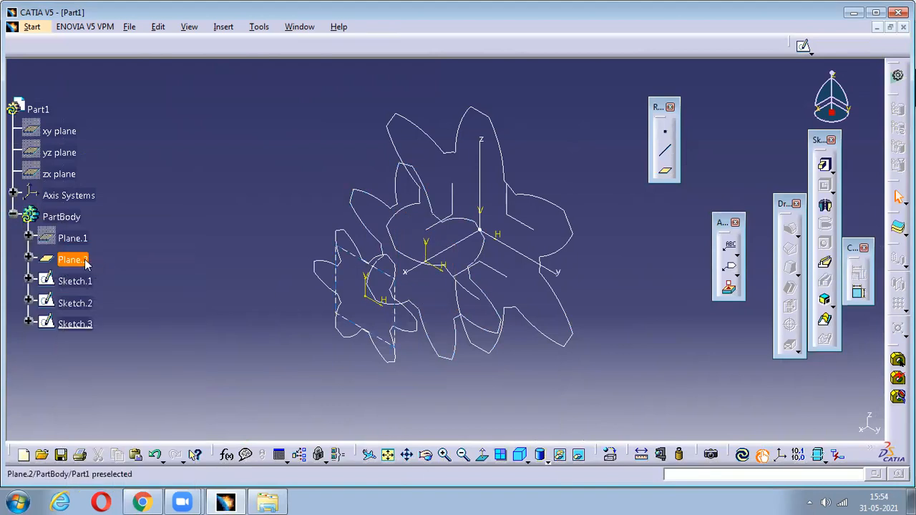
right_click(86, 262)
click(123, 255)
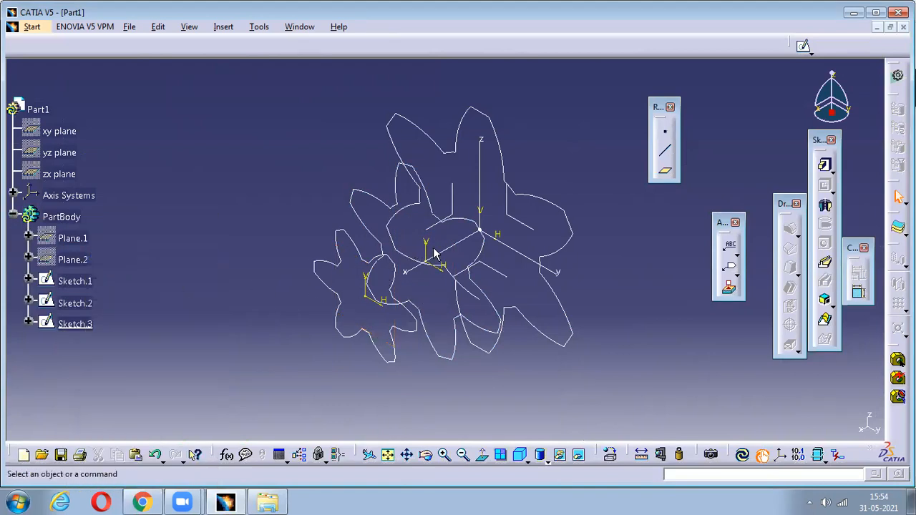
- Hide the sketch axes of Sketch.2 and Sketch.3, and collapse the part body's branch in the tree
click(430, 251)
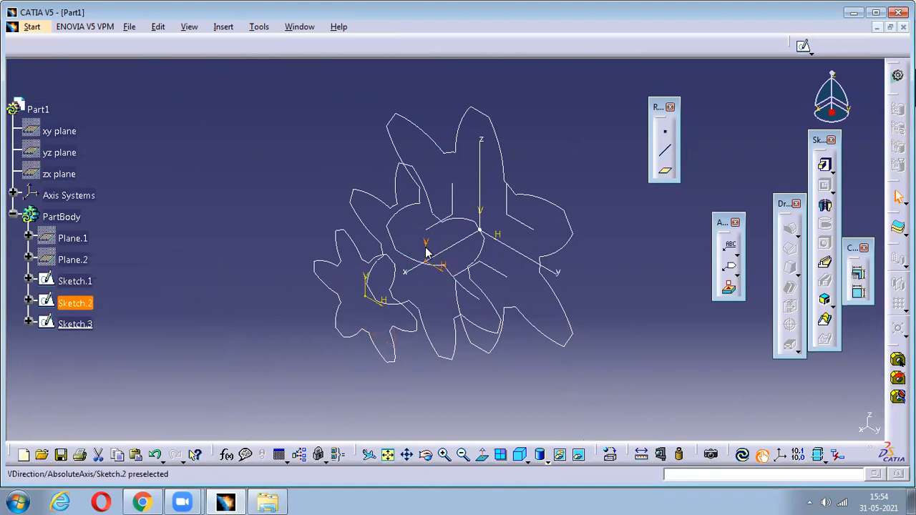
right_click(429, 250)
click(458, 254)
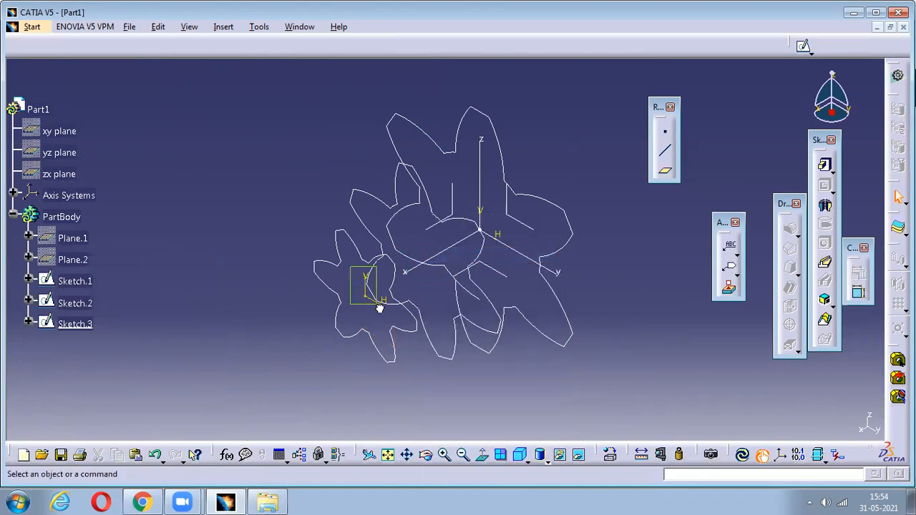
click(369, 285)
drag(350, 273, 391, 313)
drag(342, 269, 394, 311)
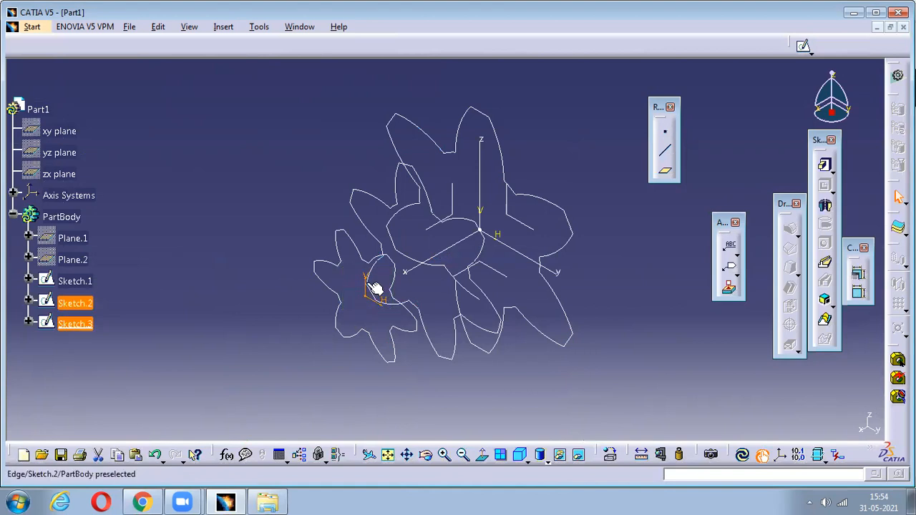
right_click(415, 165)
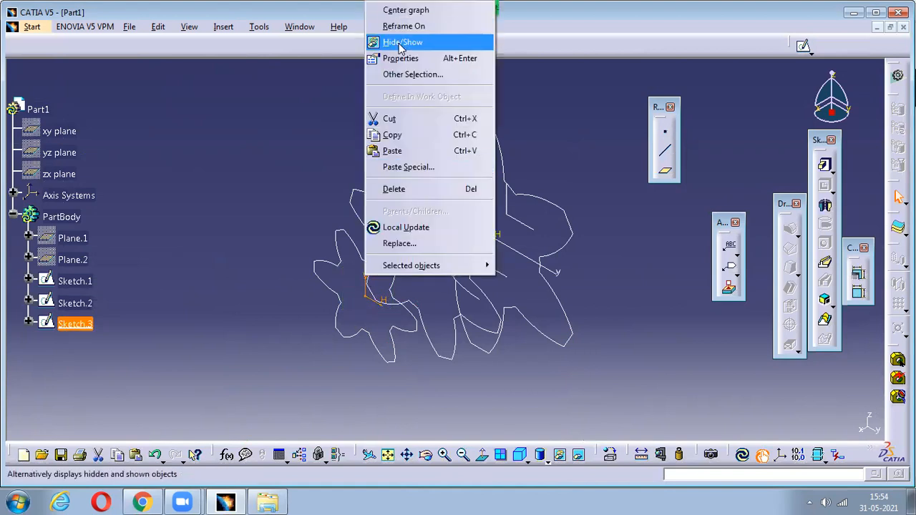
click(400, 41)
click(13, 217)
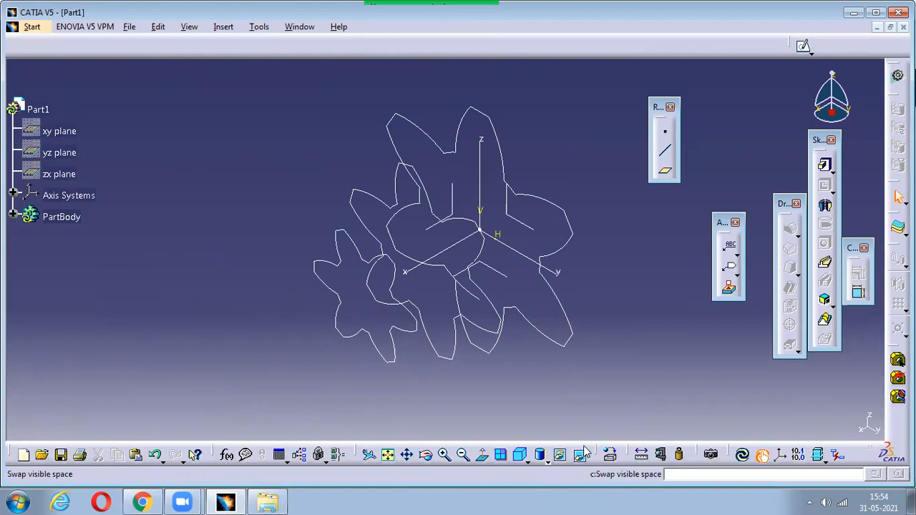
- Try to pad the largest six-petal profile by 20 mm, accepting the open profile, and cancel the definition
click(825, 164)
click(501, 145)
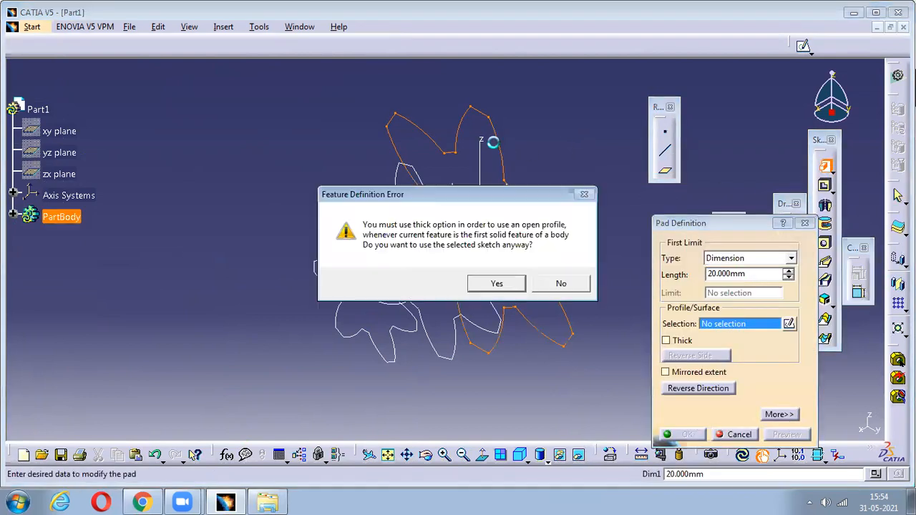
click(510, 282)
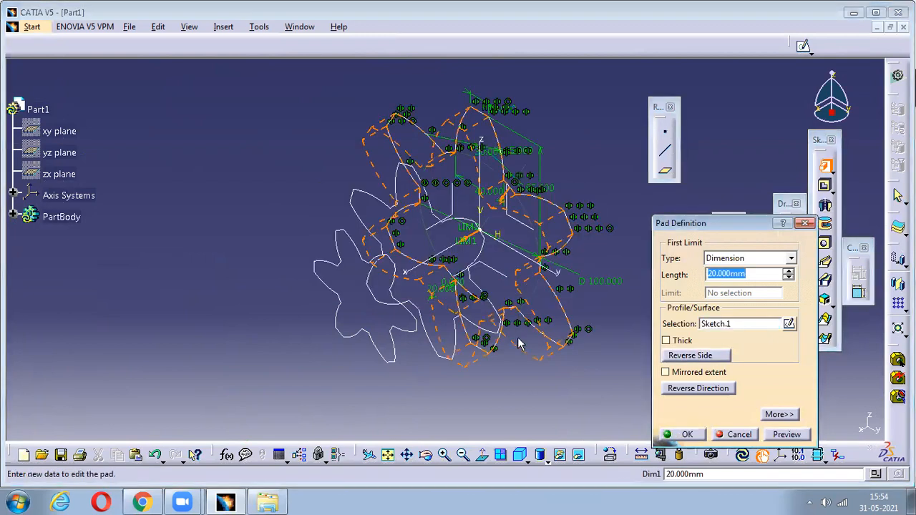
click(688, 435)
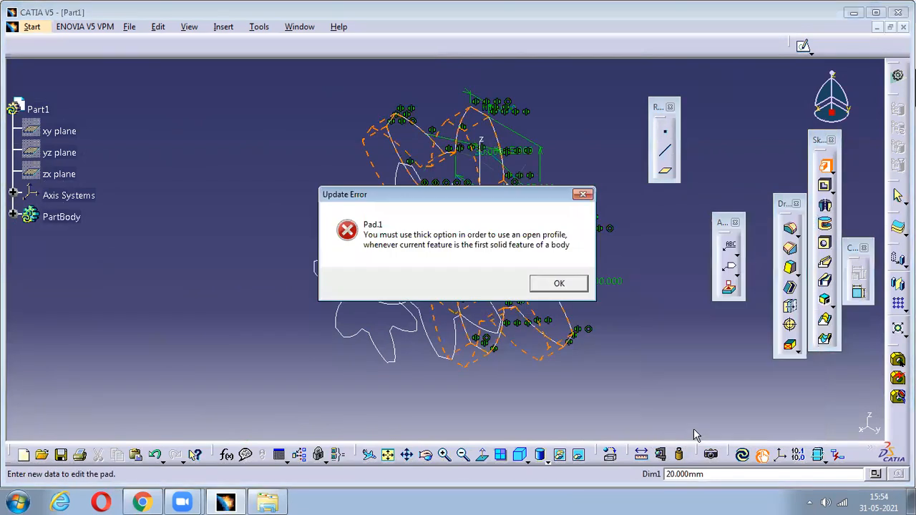
click(561, 284)
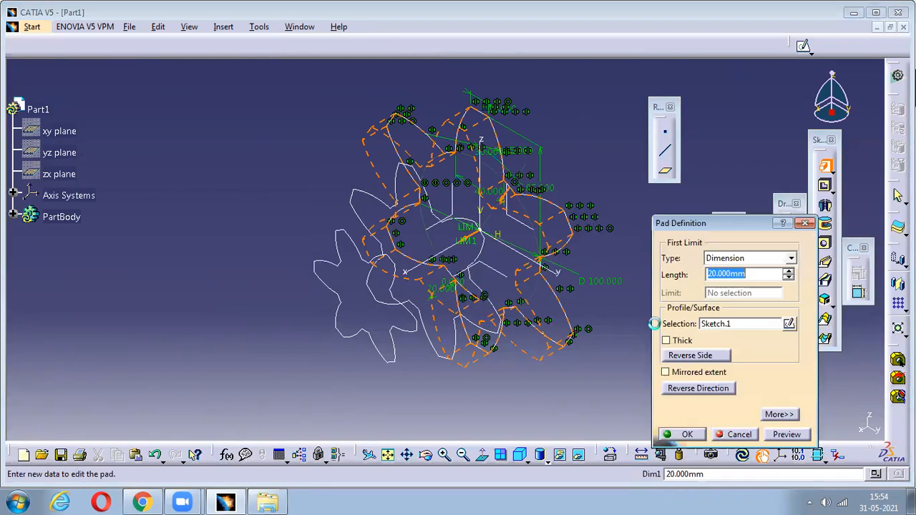
click(805, 224)
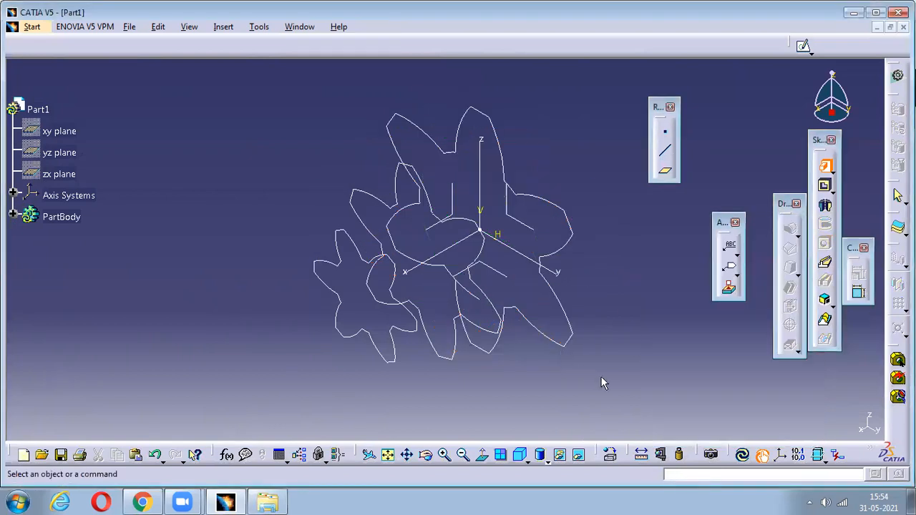
- Edit the largest profile's sketch, Quick Trim the leftover base-circle arc inside the lower petal, and exit the sketch
mouse_move(589, 290)
middle_down()
mouse_move(544, 265)
mouse_move(560, 327)
mouse_move(551, 323)
middle_up()
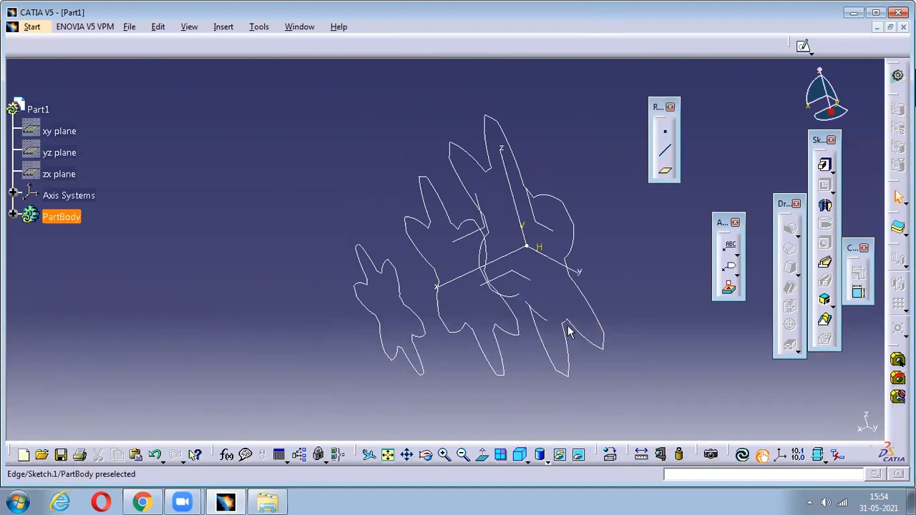
double_click(566, 333)
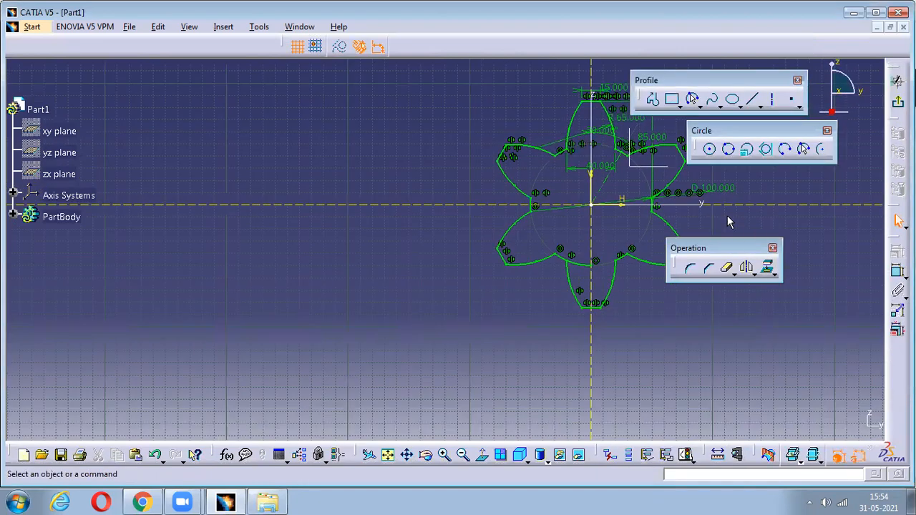
click(726, 268)
click(594, 266)
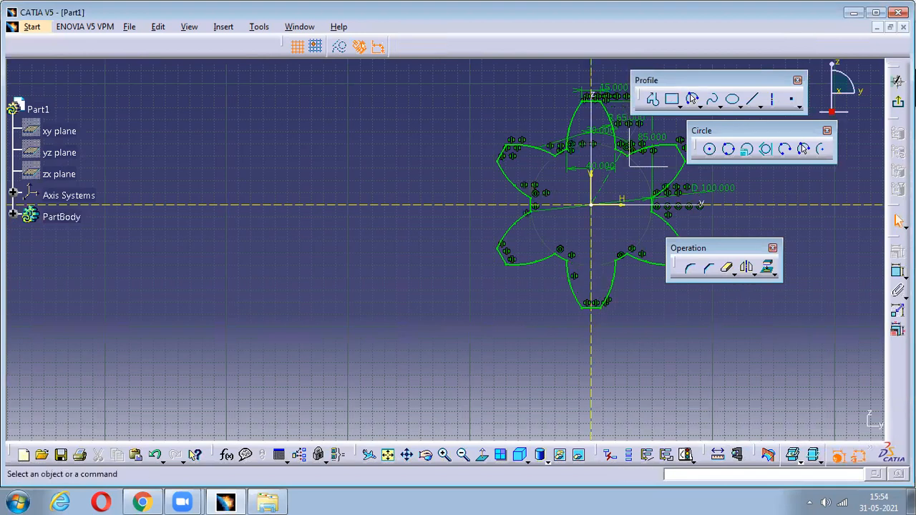
click(898, 102)
click(630, 368)
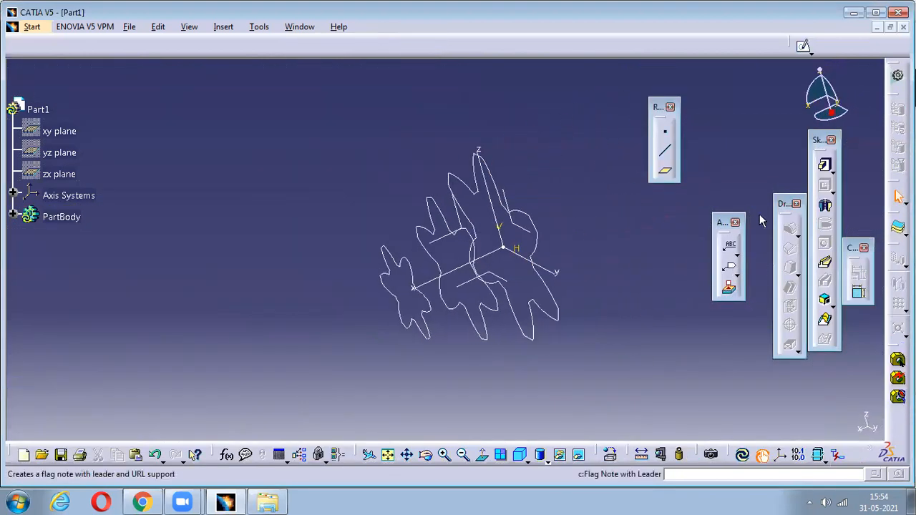
- Pad the largest six-petal profile 169 mm towards the two smaller profiles
click(823, 178)
click(556, 298)
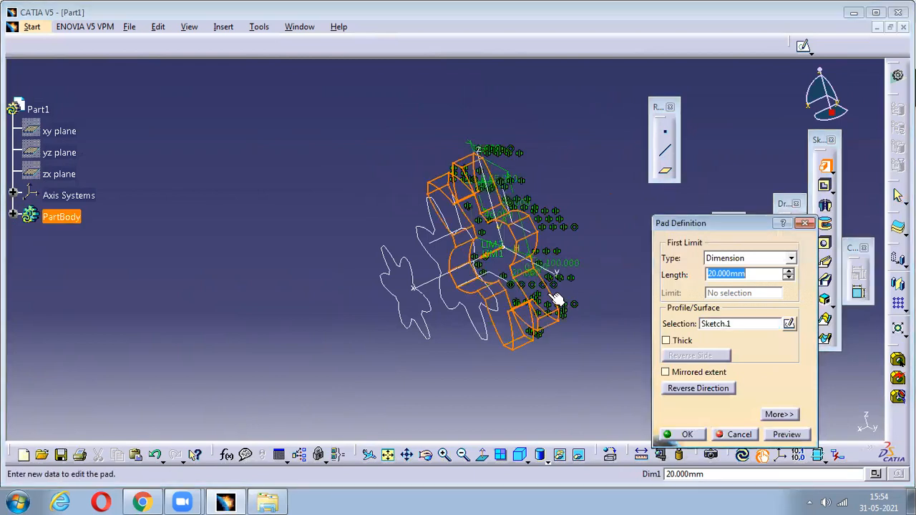
key(BackSpace)
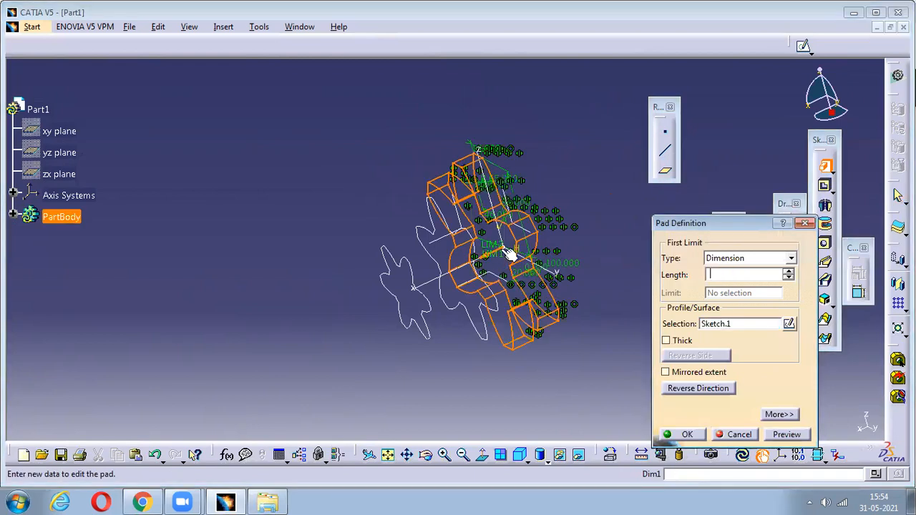
key(Return)
click(527, 280)
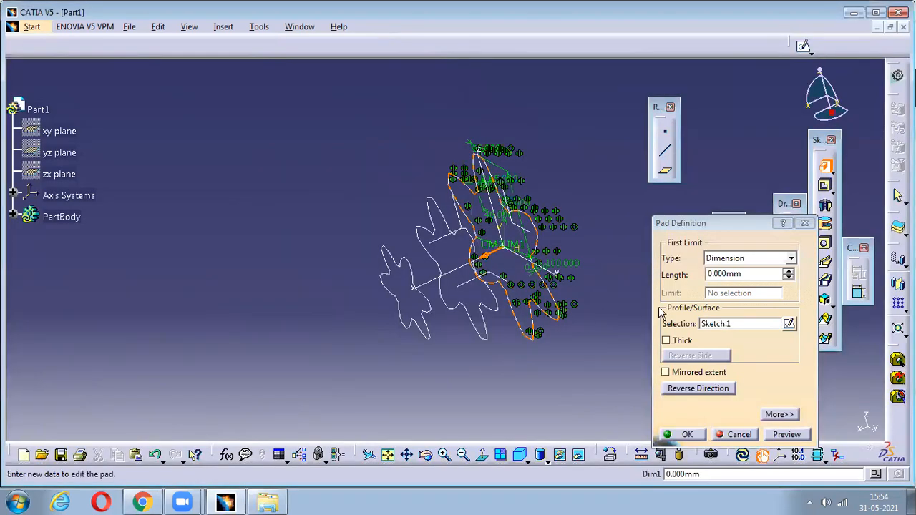
drag(519, 250, 501, 255)
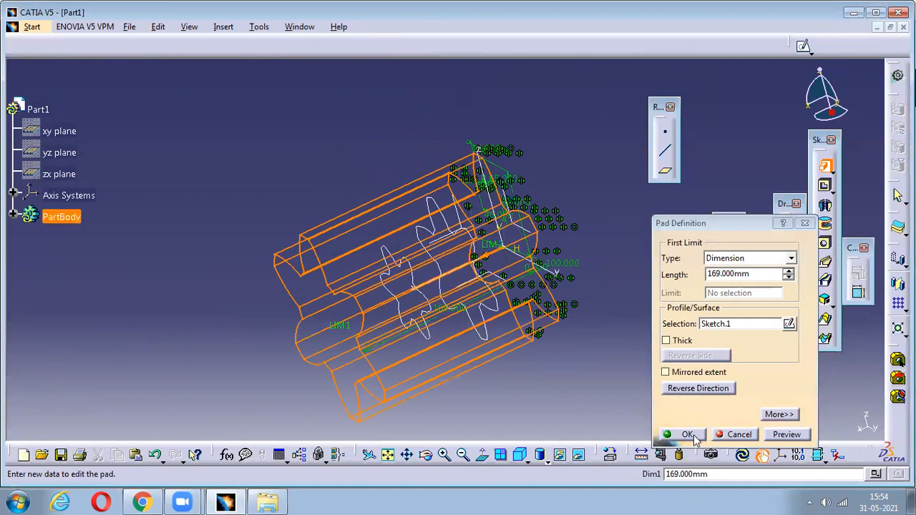
click(689, 435)
- Set the display mode to Shading with Edges
middle_drag(339, 194, 550, 500)
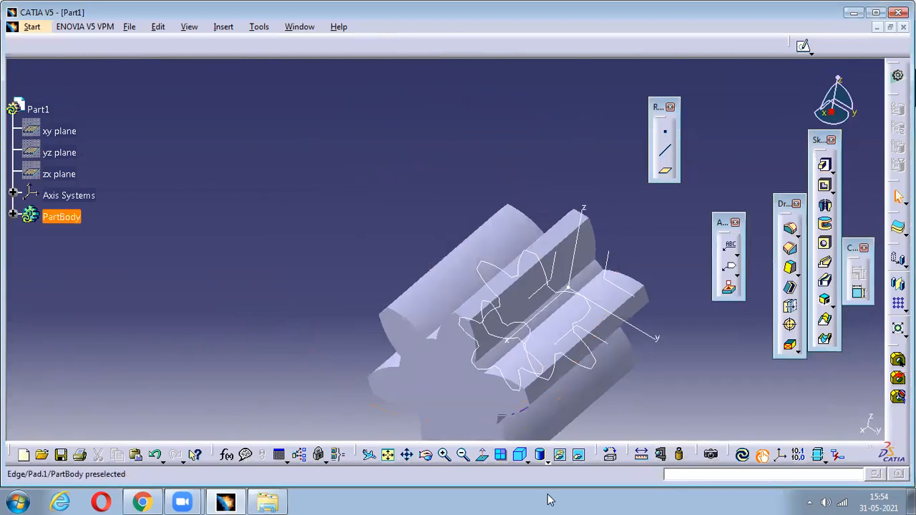
click(535, 460)
click(549, 374)
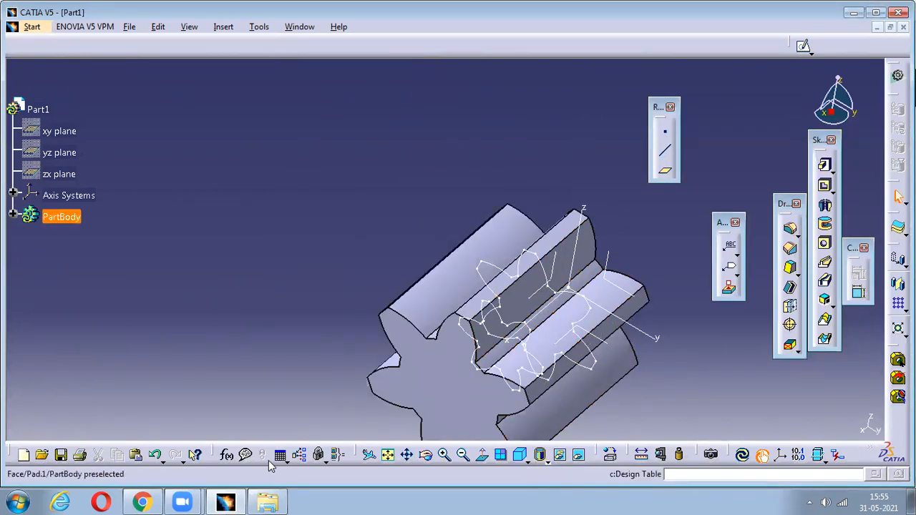
- Undo the pad of the largest profile and return to the isometric view
key(ctrl+z)
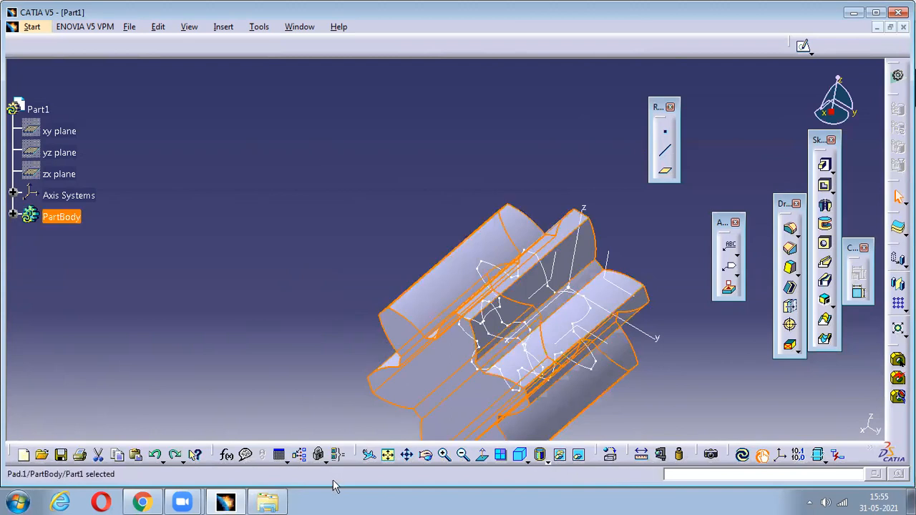
key(ctrl+z)
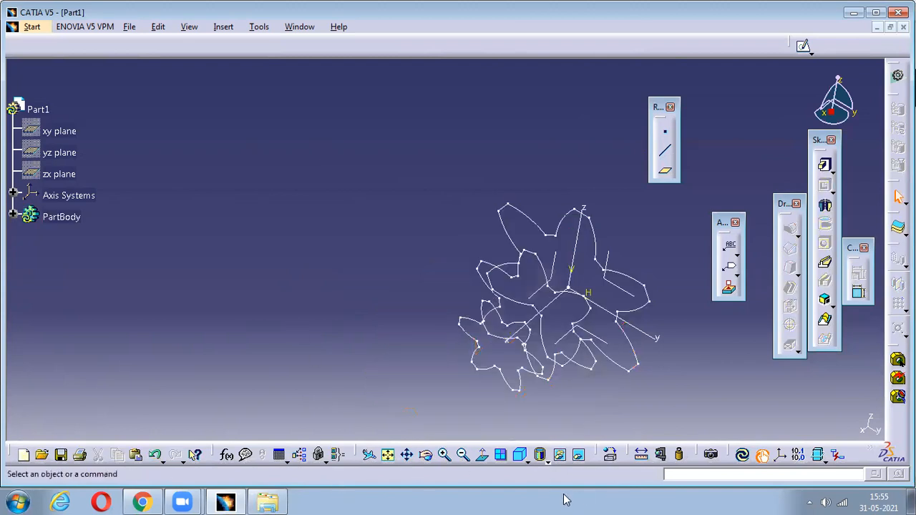
click(520, 455)
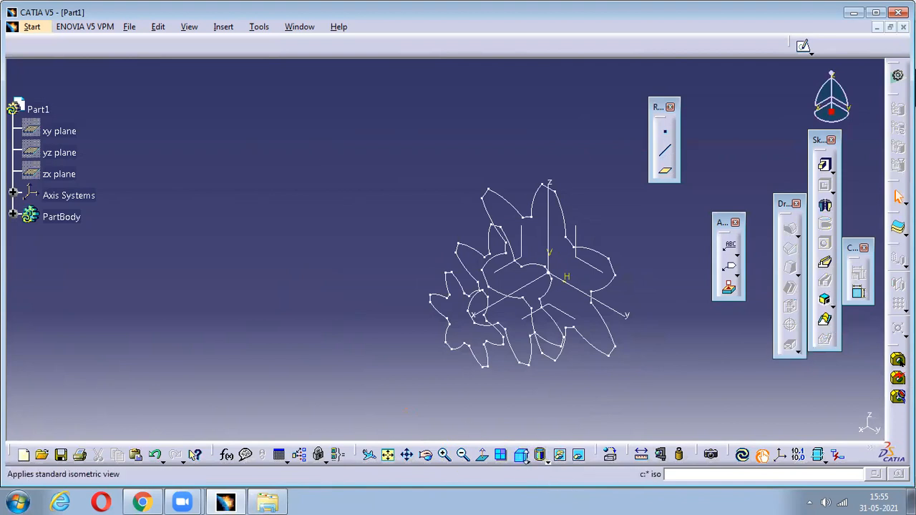
- Examine the alignment of the three six-petal profiles in front view, and return to the isometric view
click(525, 459)
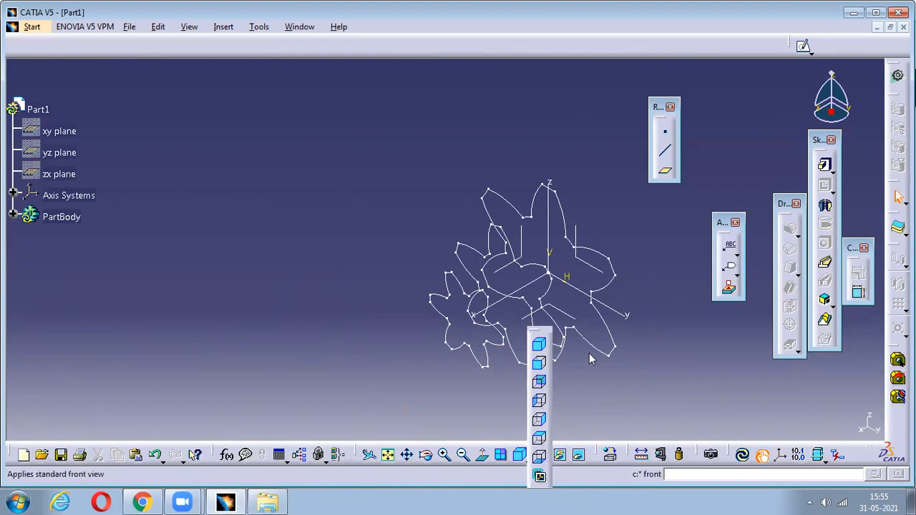
click(540, 344)
mouse_move(510, 365)
middle_down()
mouse_move(491, 313)
mouse_move(501, 290)
mouse_move(484, 201)
mouse_move(413, 109)
middle_up()
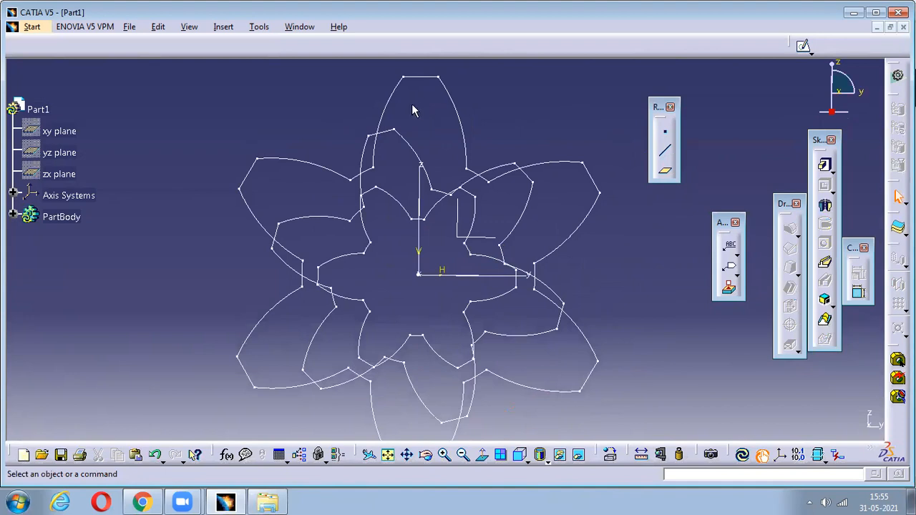
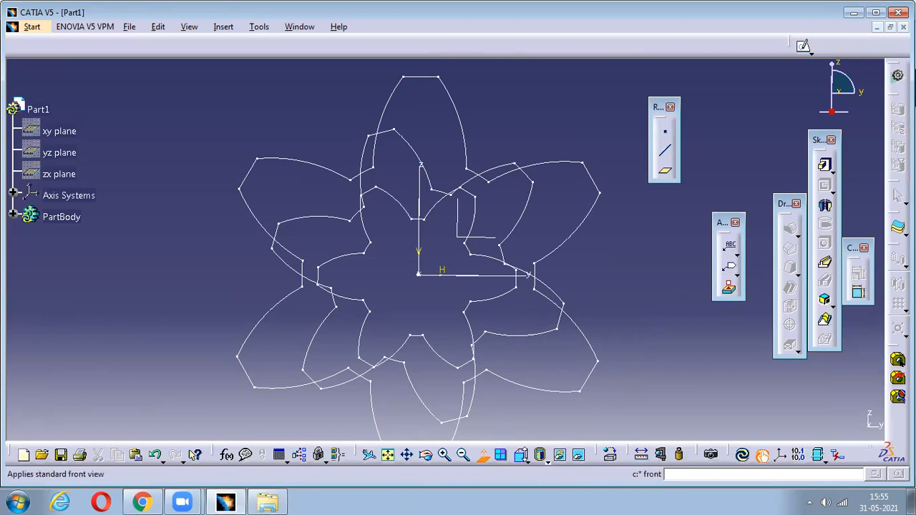
click(544, 461)
click(540, 351)
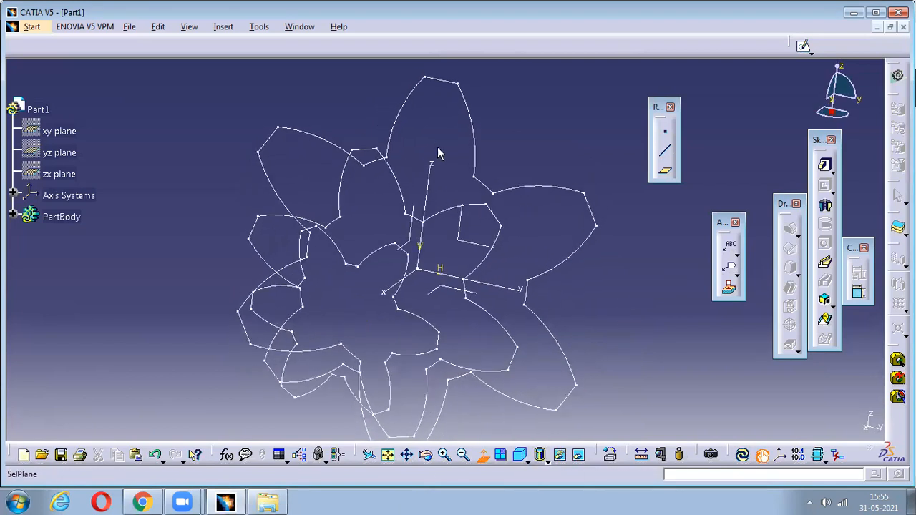
- Try a multi-sections solid through the three profiles from largest to smallest, preview its shape, and cancel the definition
click(826, 323)
click(441, 106)
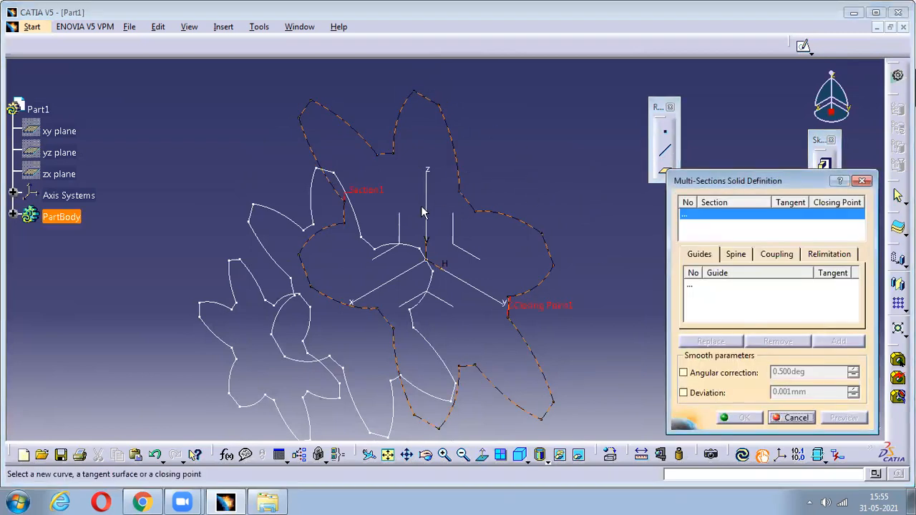
click(367, 183)
click(241, 270)
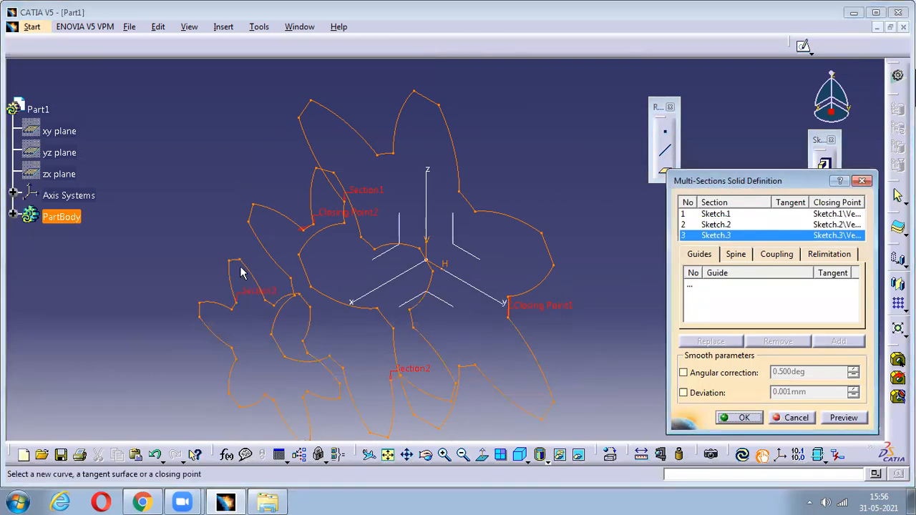
click(849, 418)
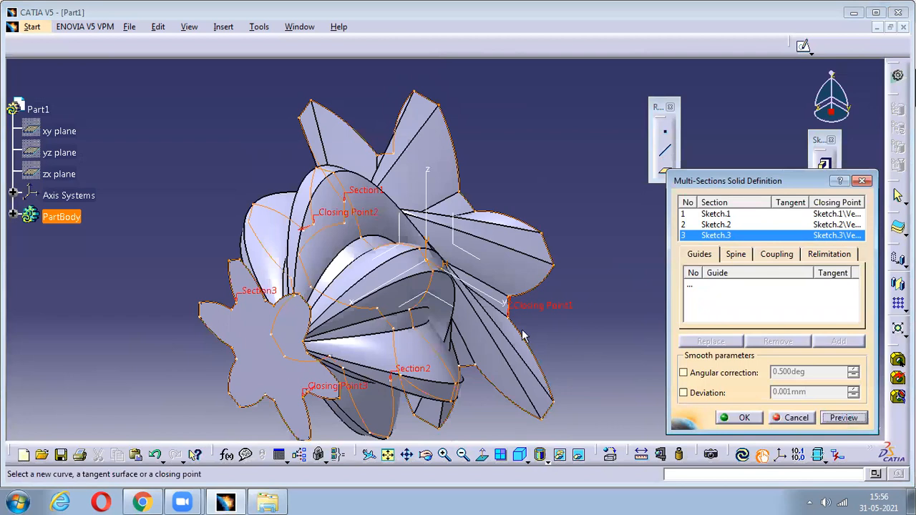
middle_drag(595, 328, 568, 328)
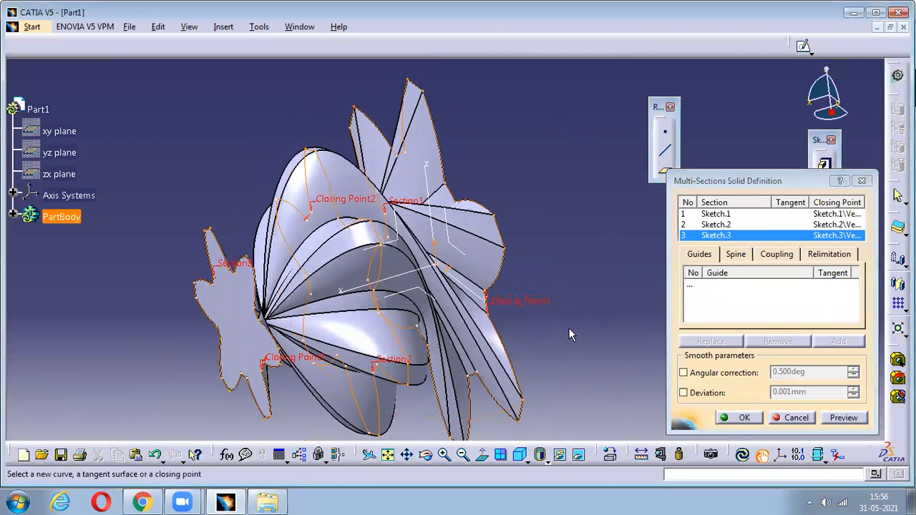
click(691, 289)
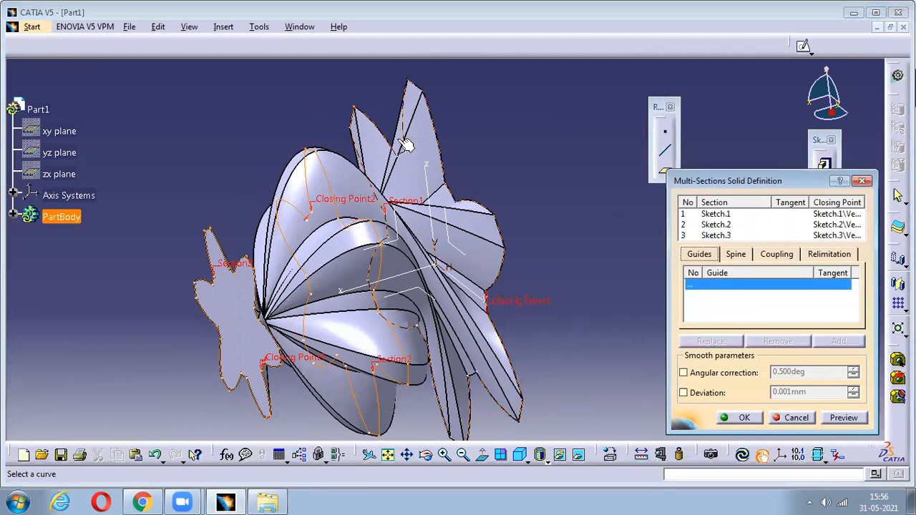
click(862, 182)
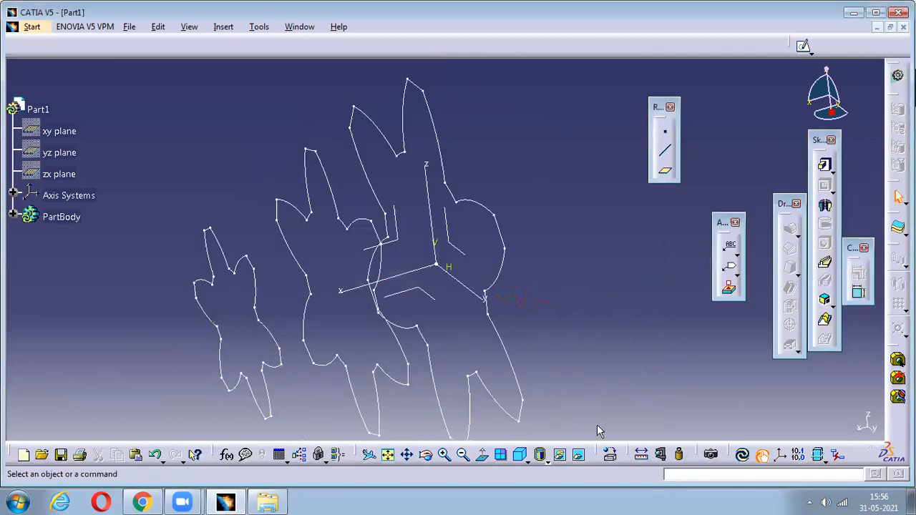
- Show the three profiles in isometric view
click(521, 456)
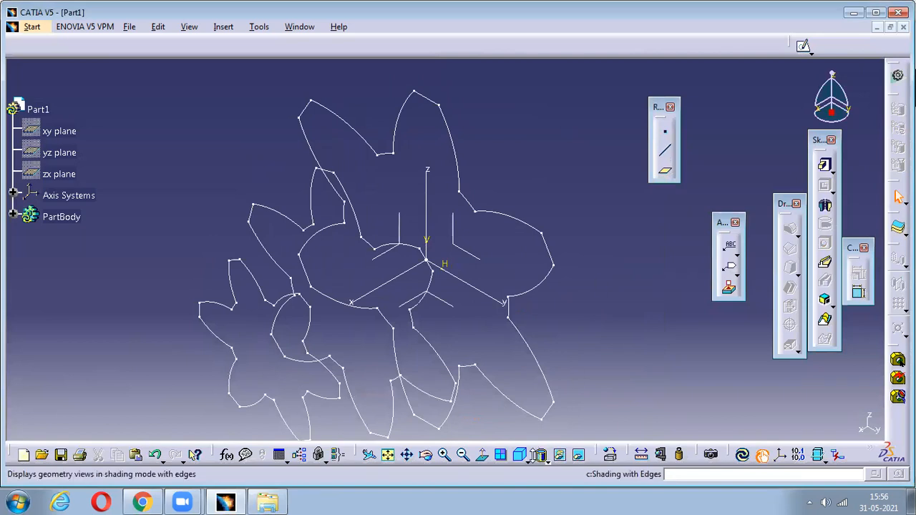
click(546, 462)
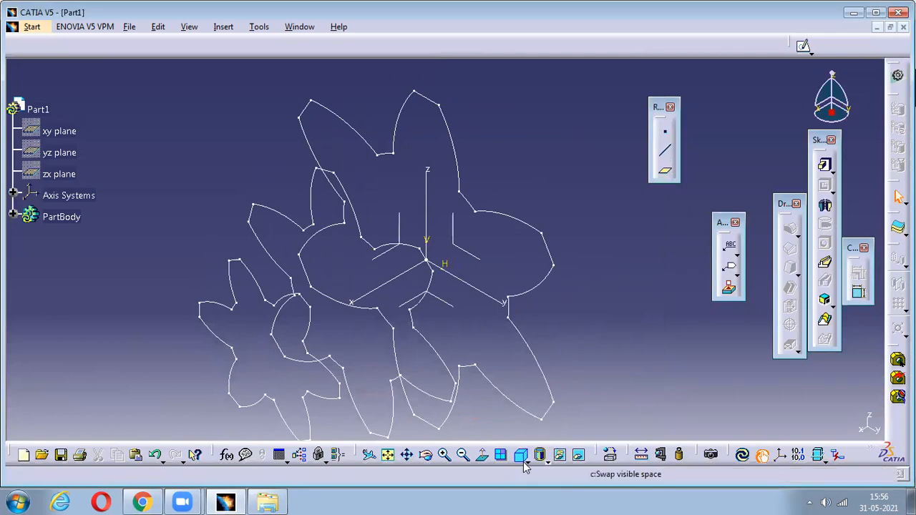
- In front view, try joining the upper petal-tip vertices of the three profiles with two point-to-point lines, and undo both lines
click(525, 464)
click(542, 366)
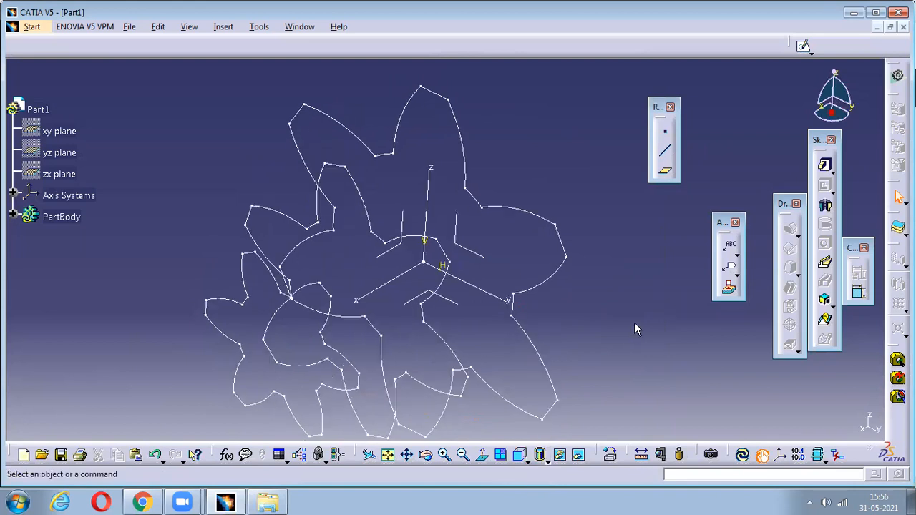
click(665, 152)
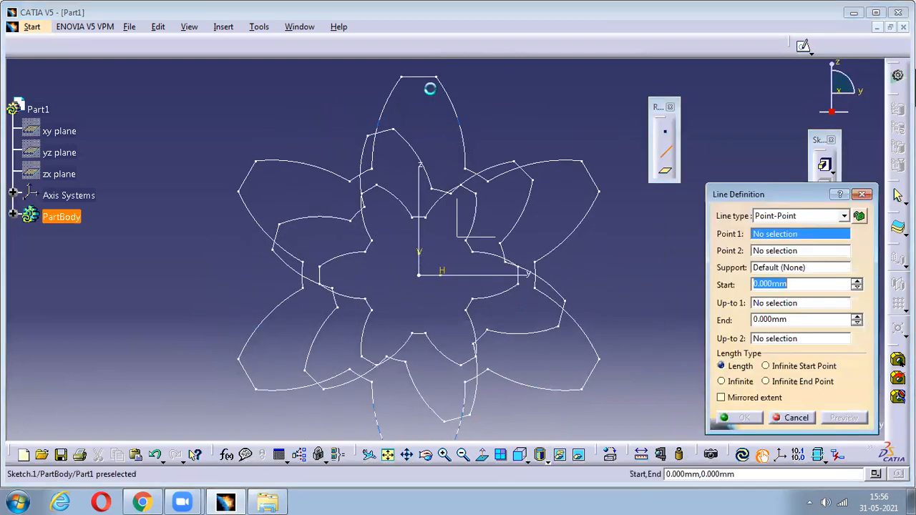
click(439, 77)
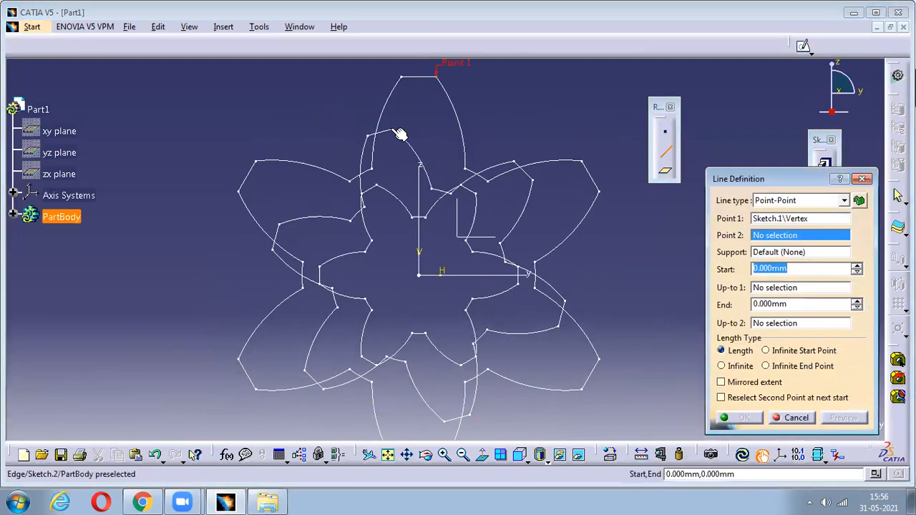
click(394, 130)
click(741, 418)
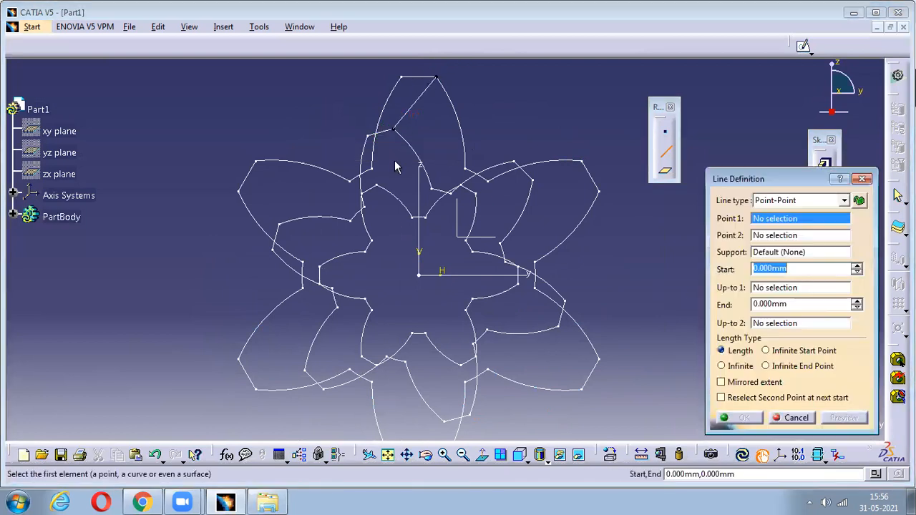
click(398, 131)
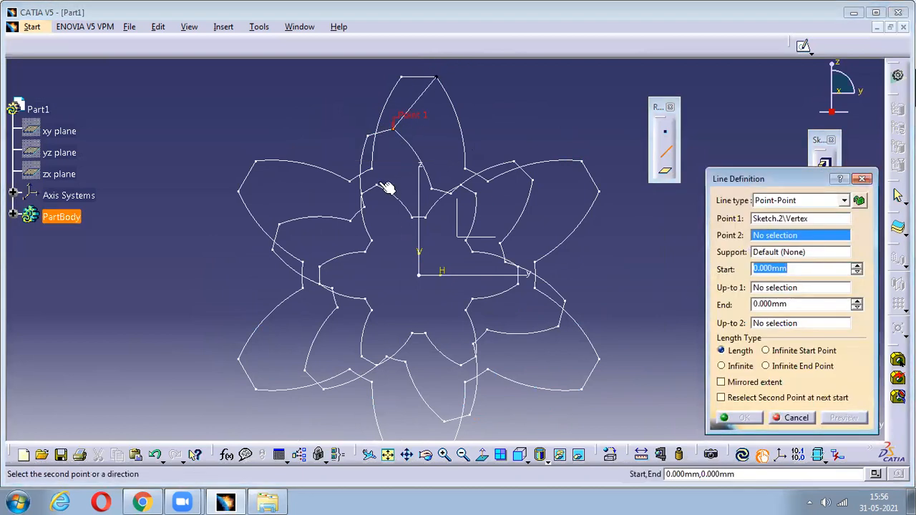
click(383, 188)
click(741, 418)
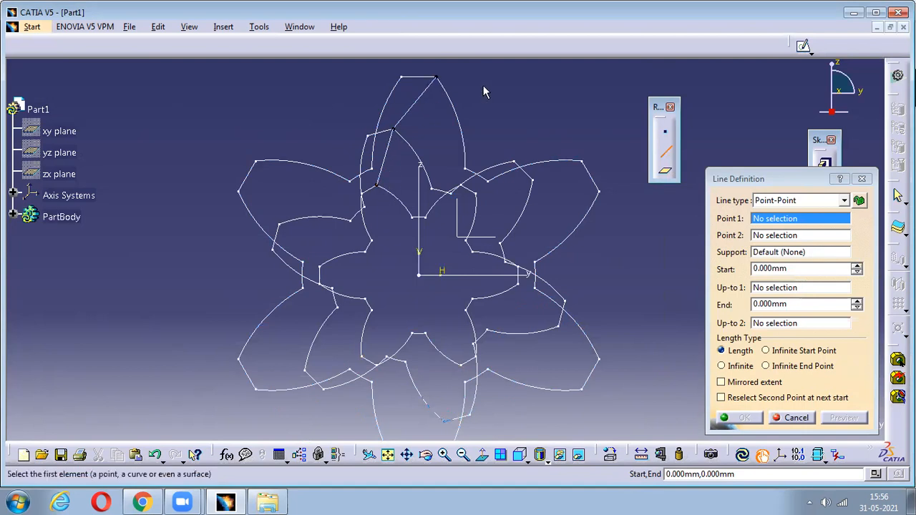
click(795, 417)
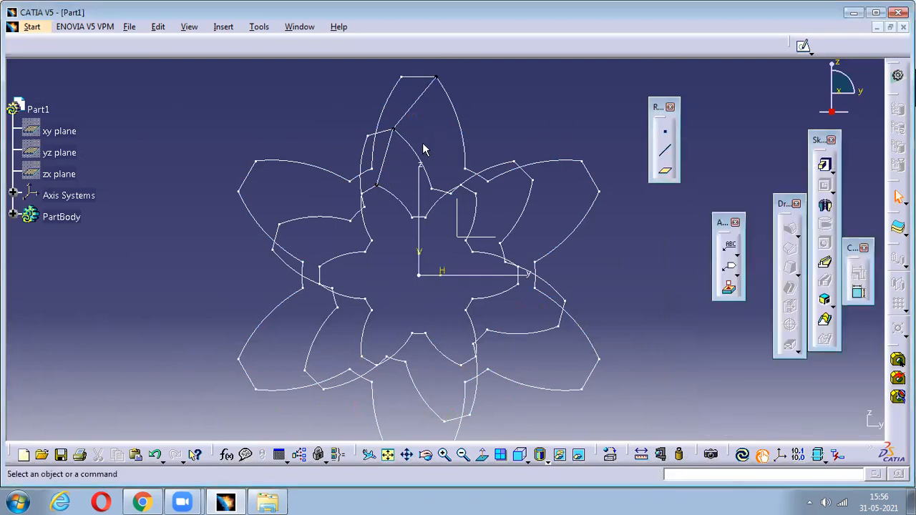
key(ctrl+z)
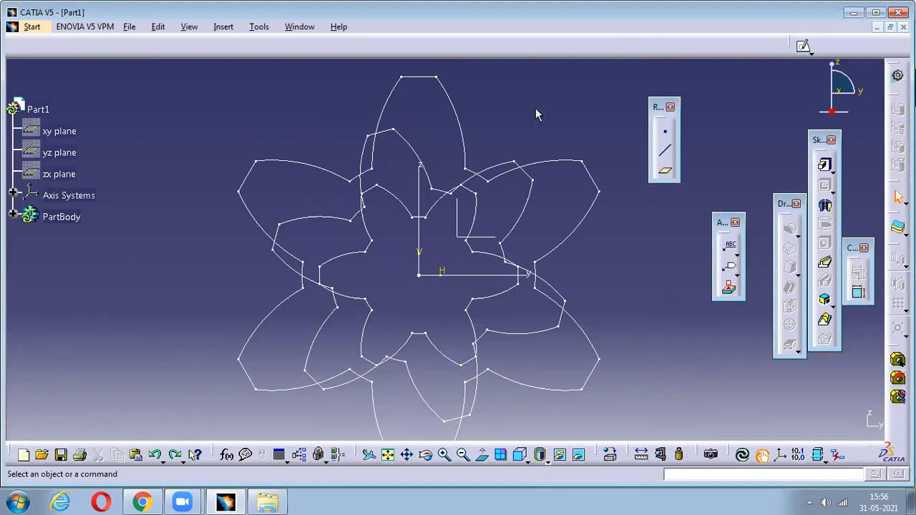
- Switch to the Generative Shape Design workbench
click(31, 32)
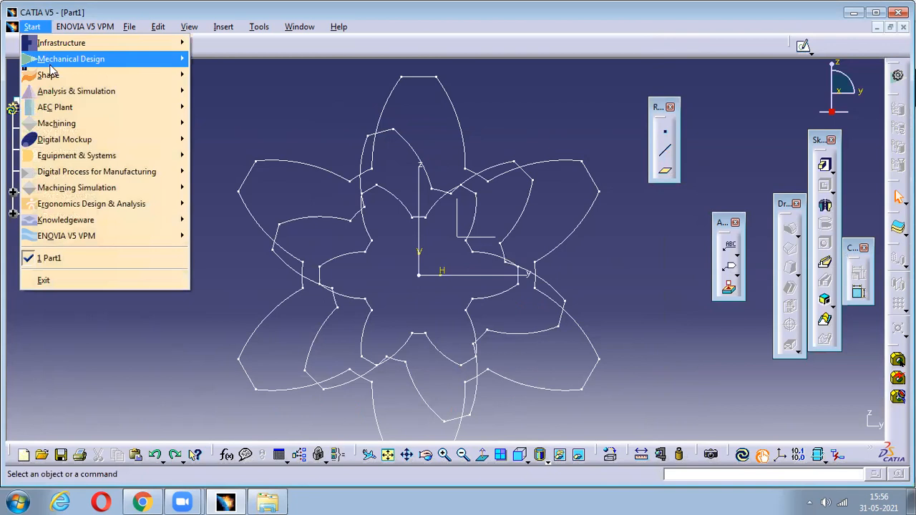
mouse_move(53, 76)
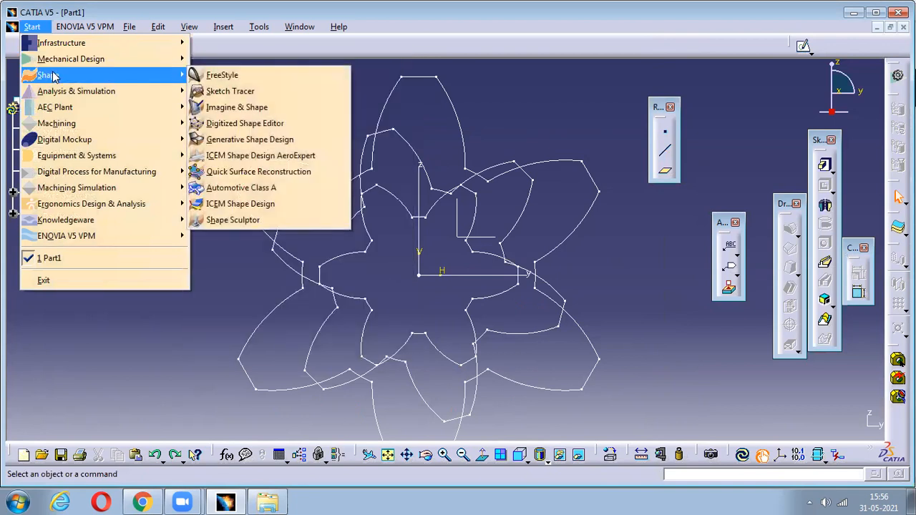
click(249, 140)
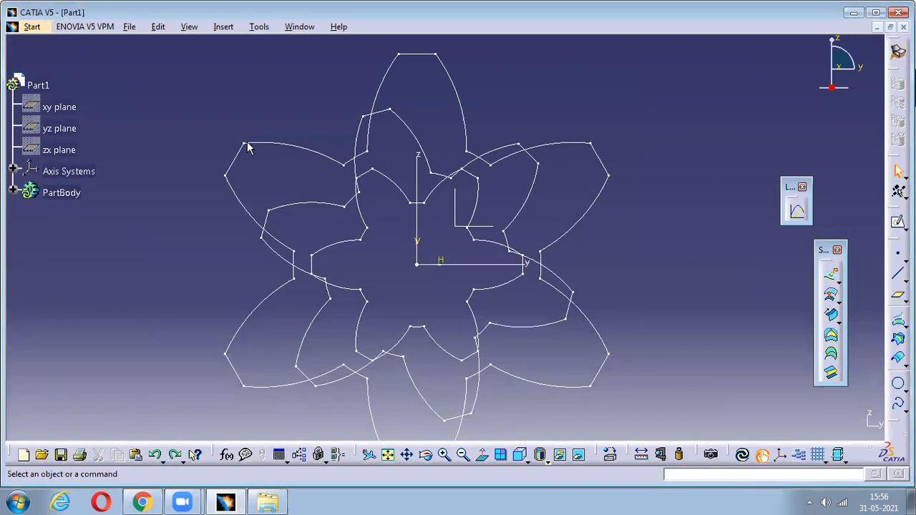
- Create a spline through the right-hand vertex of the upper petal tip on the largest, middle and smallest profiles
click(223, 27)
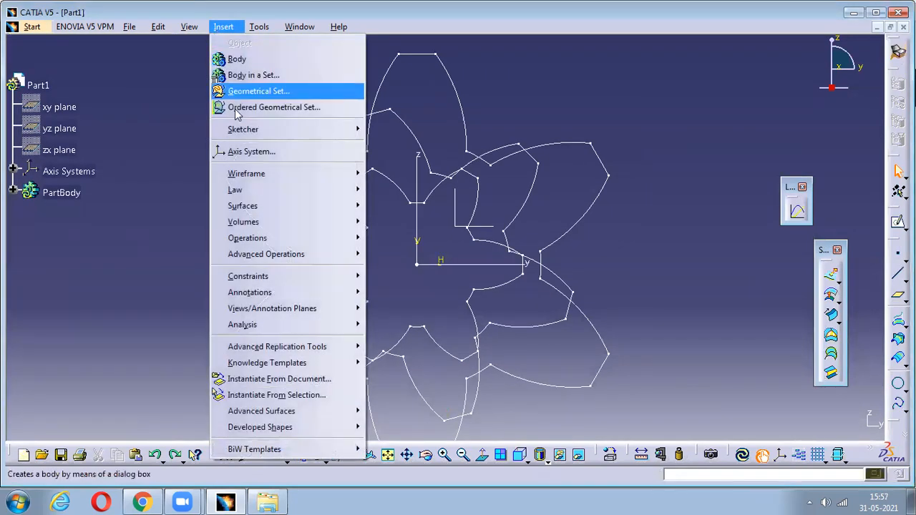
mouse_move(242, 178)
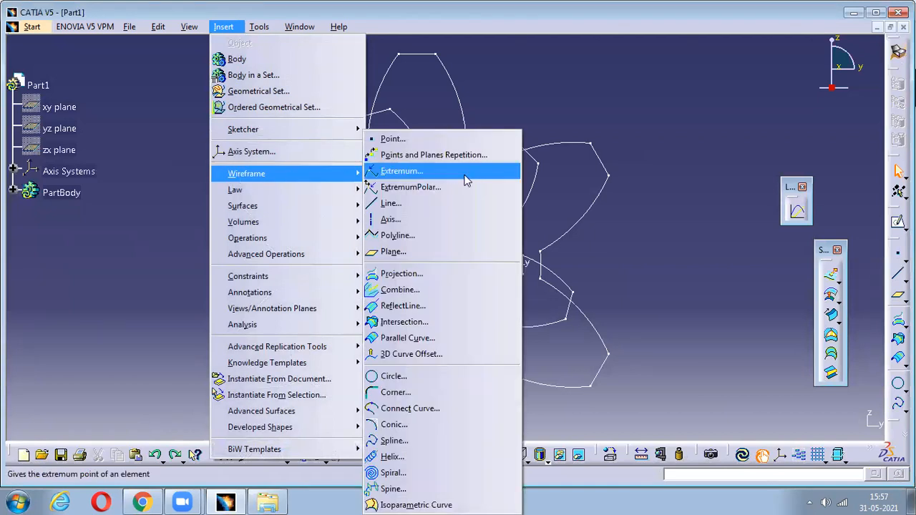
click(444, 442)
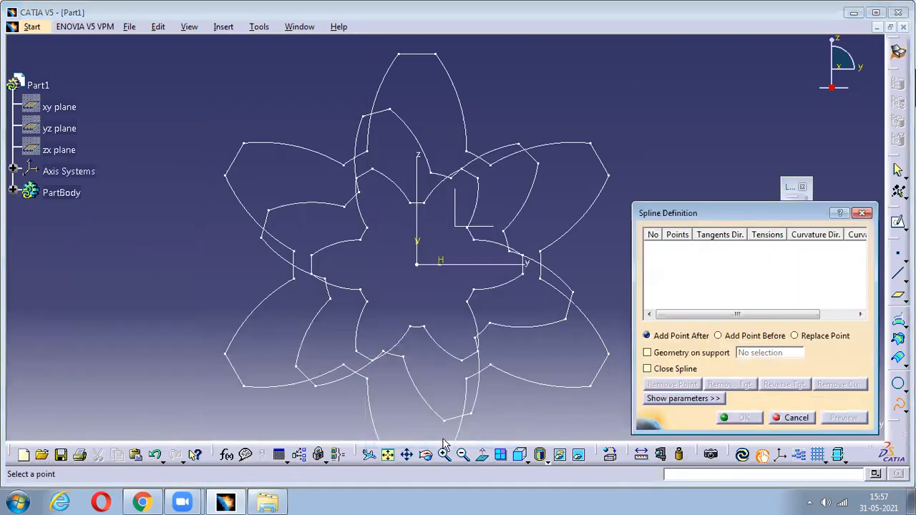
click(437, 52)
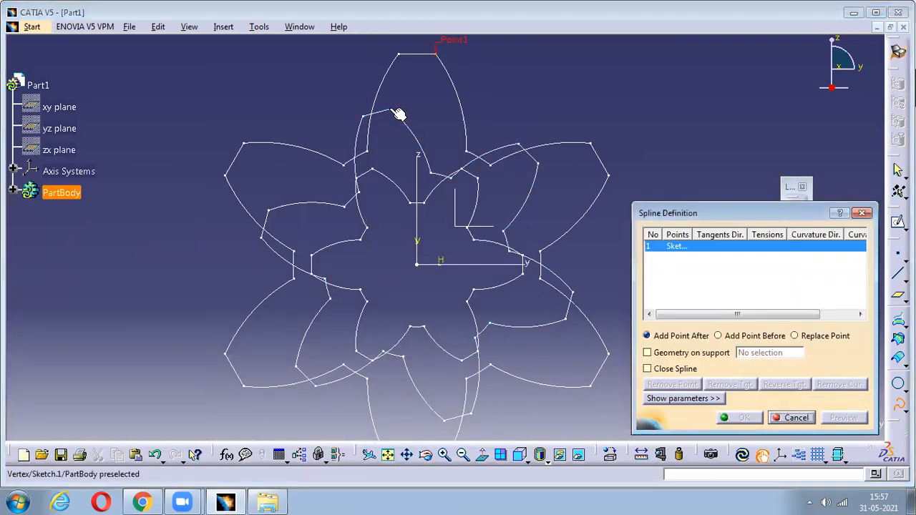
click(391, 109)
click(373, 166)
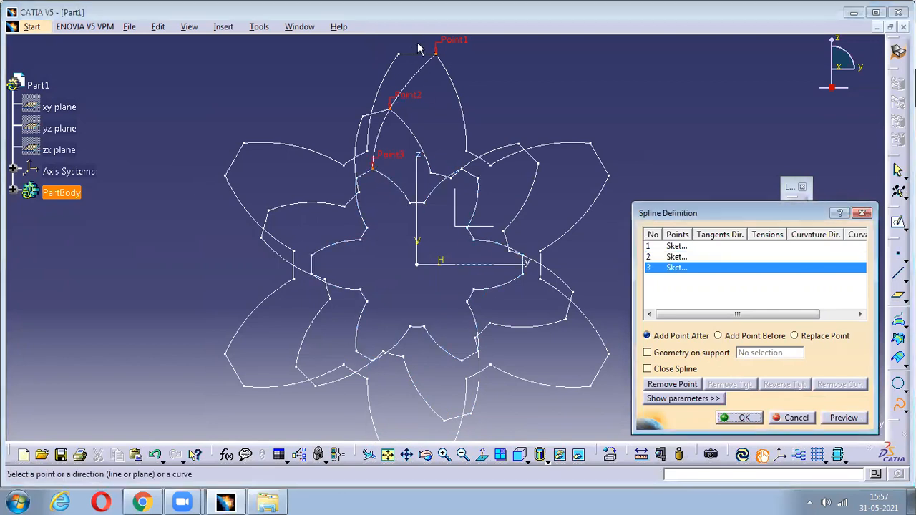
click(758, 418)
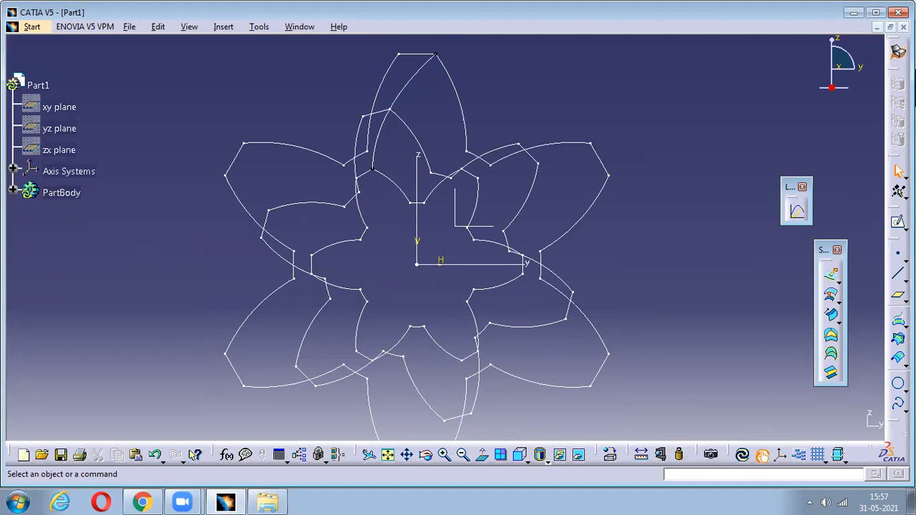
- Create a second spline through the left-hand vertices of the same upper petal tips on all three profiles
click(899, 405)
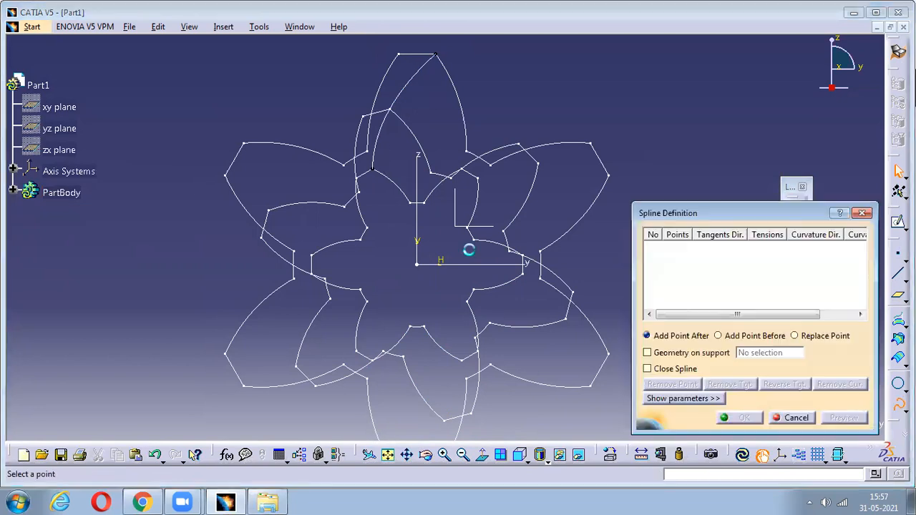
click(398, 53)
click(365, 113)
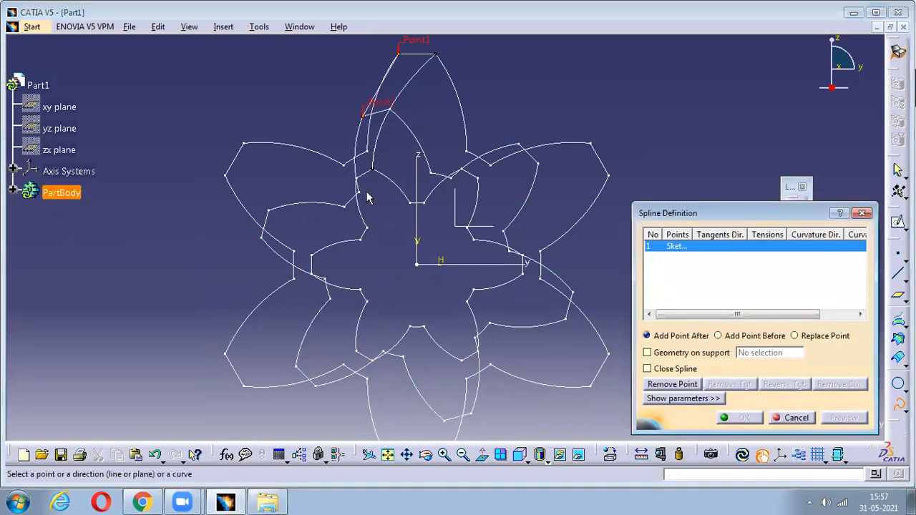
click(358, 177)
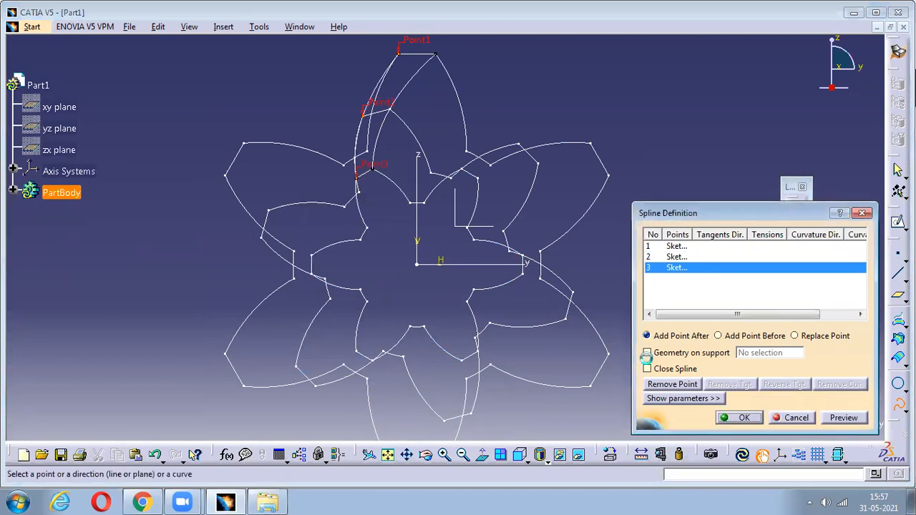
click(741, 418)
- Return to the Part Design workbench
middle_drag(499, 107, 509, 228)
scroll(464, 87, down, 1)
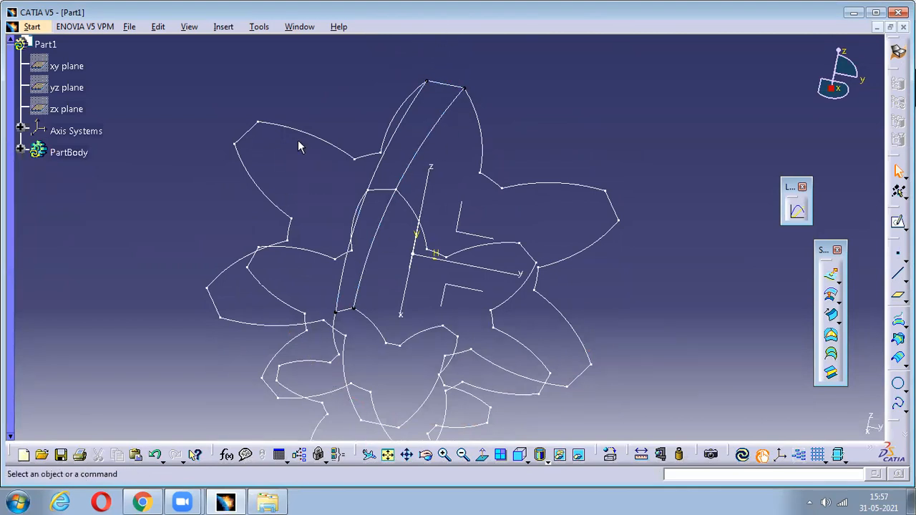
click(36, 27)
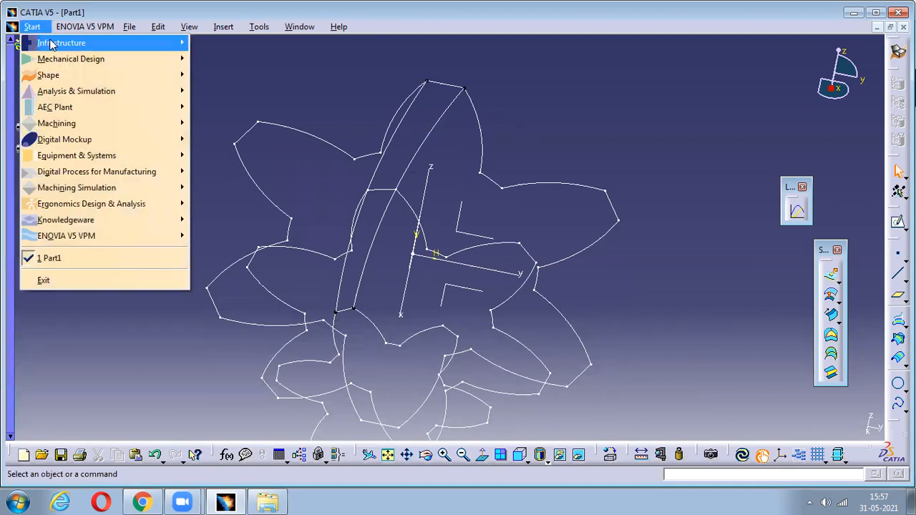
mouse_move(63, 60)
click(228, 60)
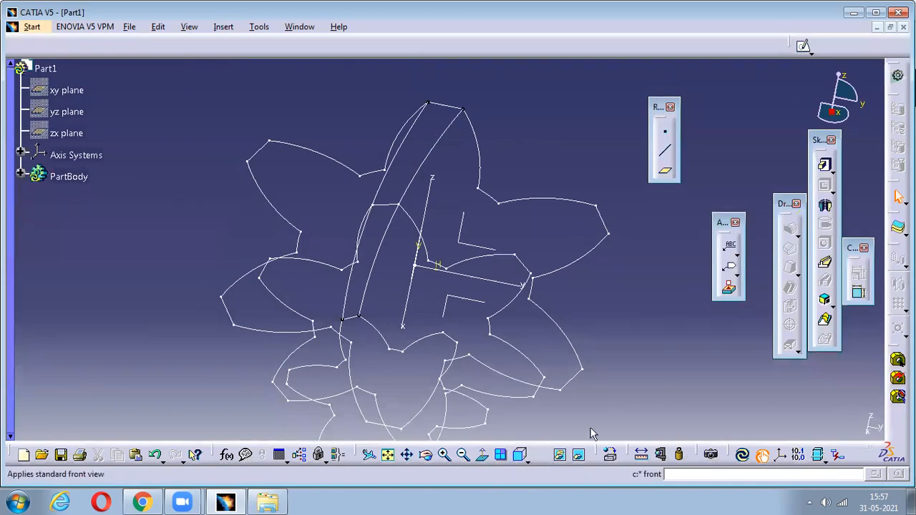
- Start a multi-sections solid with Sketch.1, Sketch.2 and Sketch.3 as its sections, ordered from largest to smallest
click(825, 320)
click(453, 113)
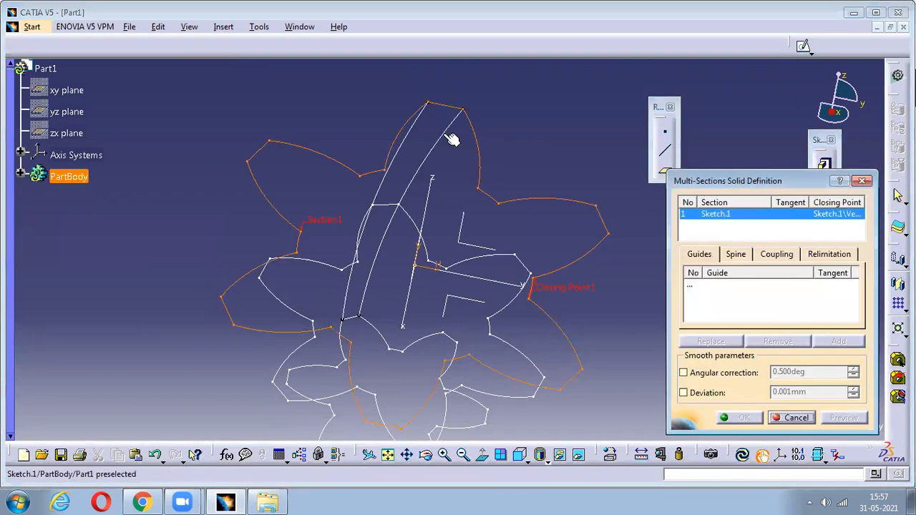
click(390, 209)
click(362, 324)
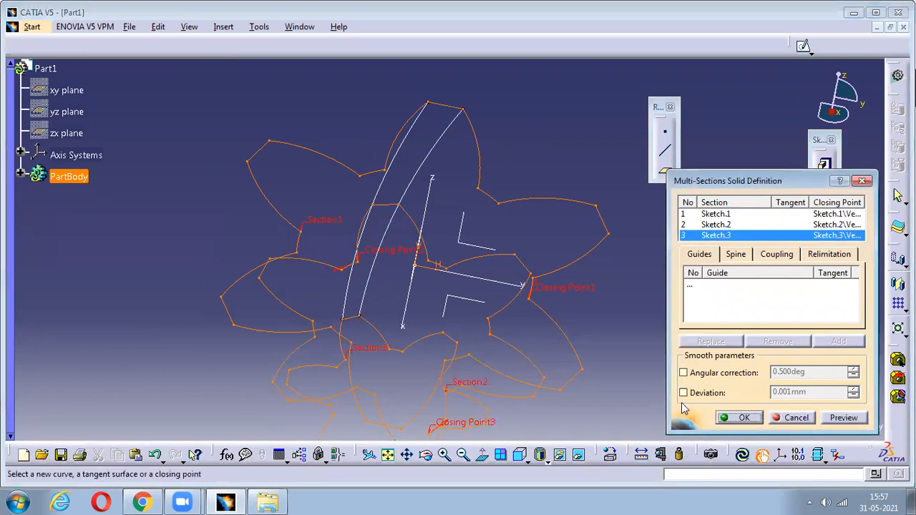
- Add Spline.1 and Spline.2 as guides of the multi-sections solid
click(691, 286)
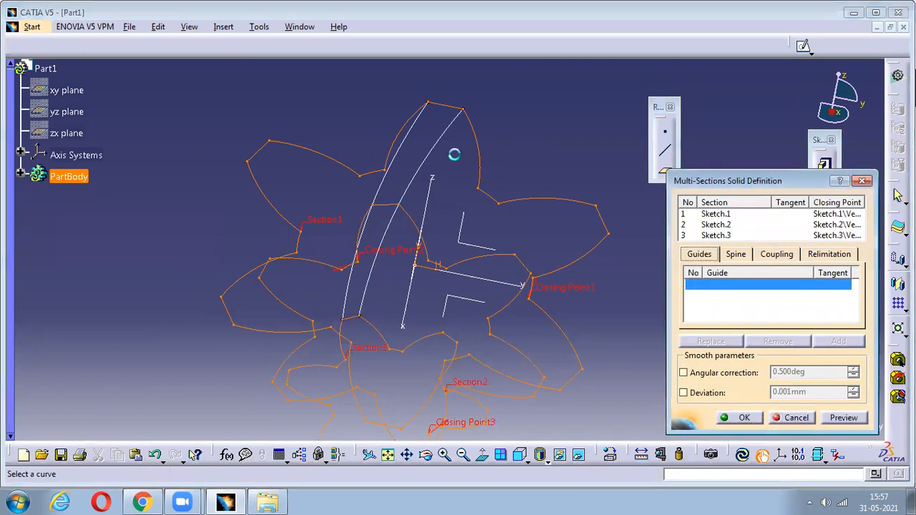
click(440, 136)
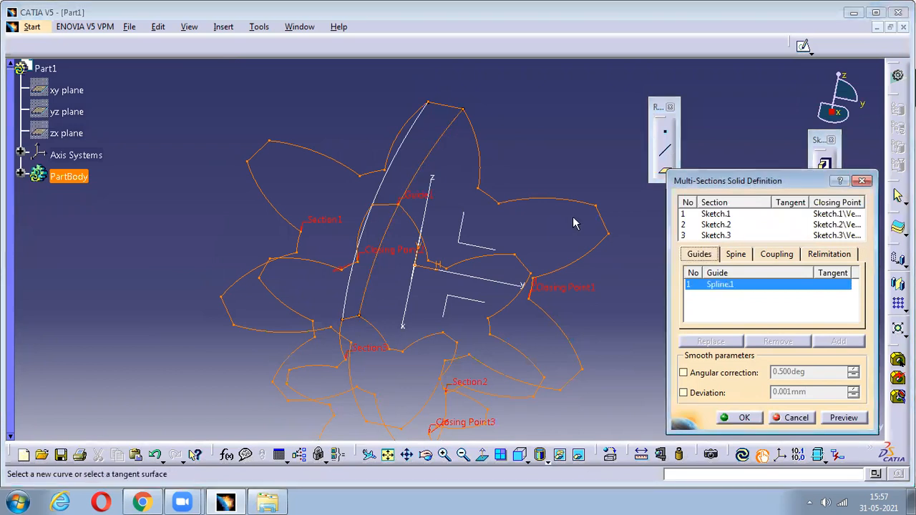
click(427, 133)
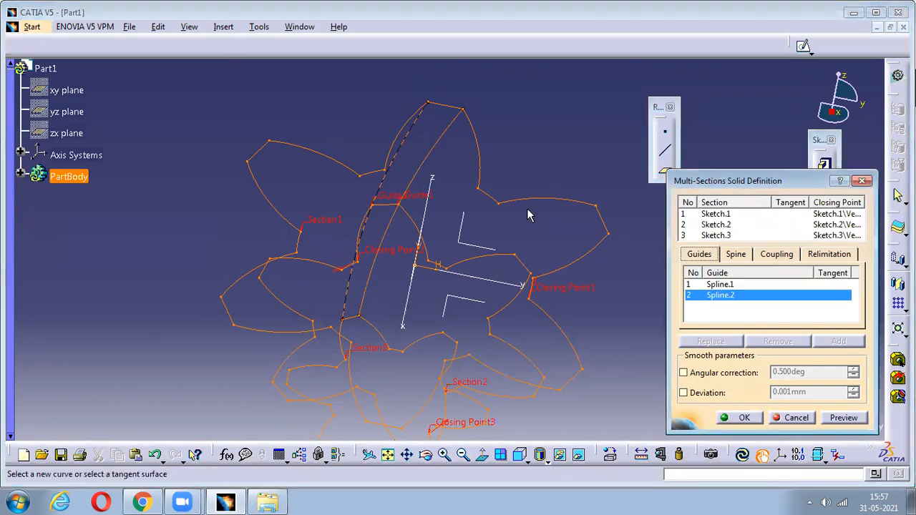
- Replace the largest profile's closing point with the upper petal-tip vertex where Spline.1 starts
click(522, 457)
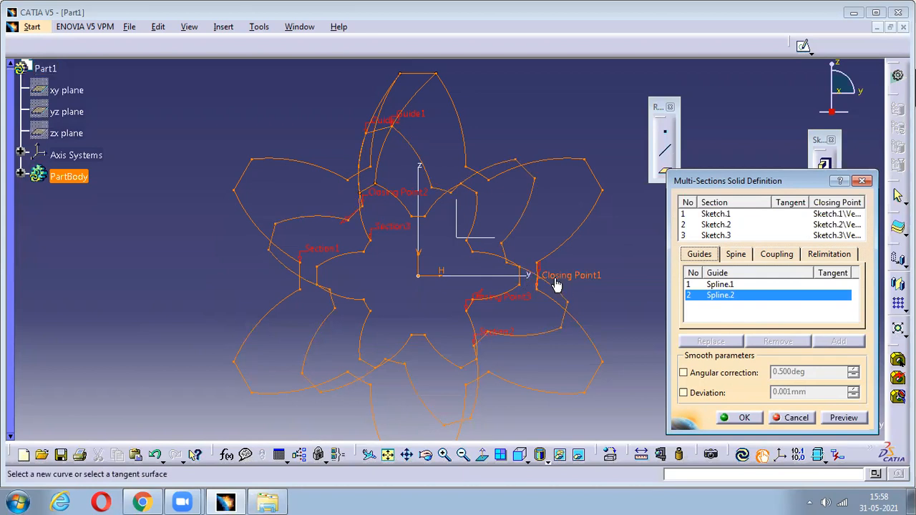
middle_drag(395, 172, 442, 95)
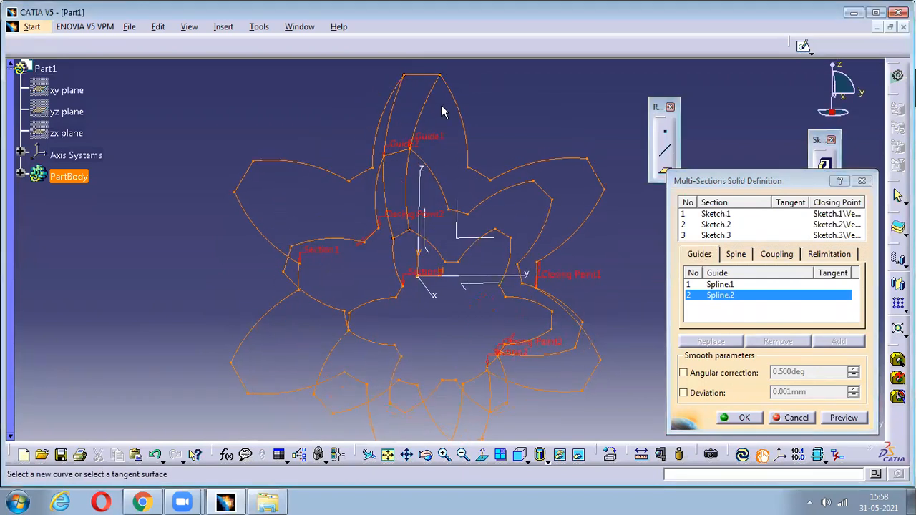
right_click(600, 281)
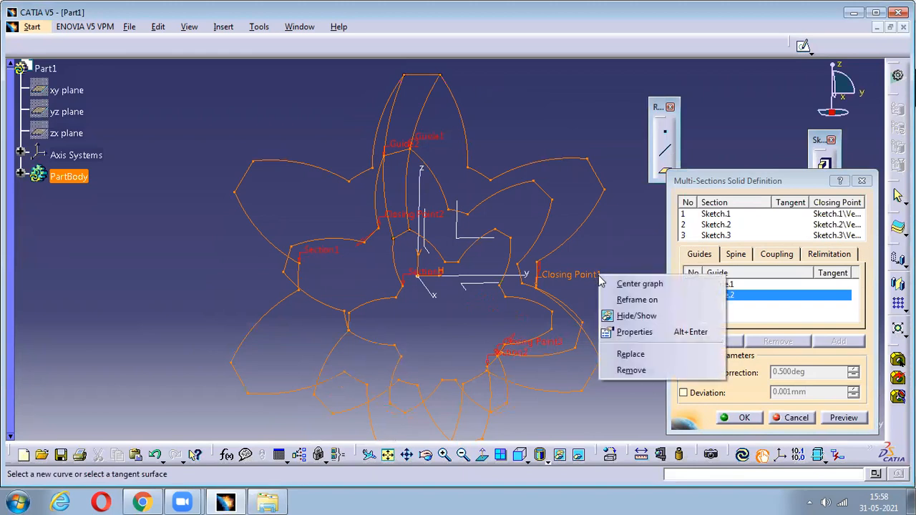
click(631, 353)
click(441, 75)
- Replace the middle profile's closing point with its upper petal-tip vertex on Spline.1
middle_drag(505, 195, 508, 244)
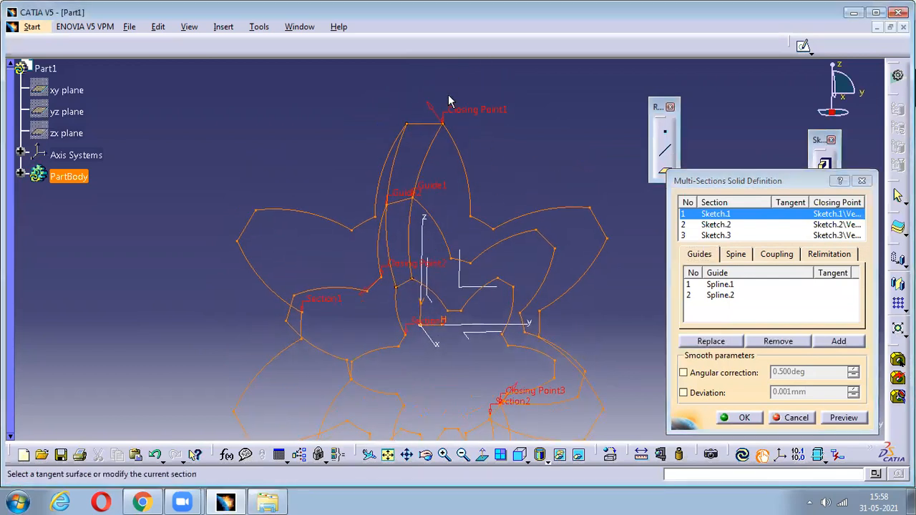
right_click(440, 265)
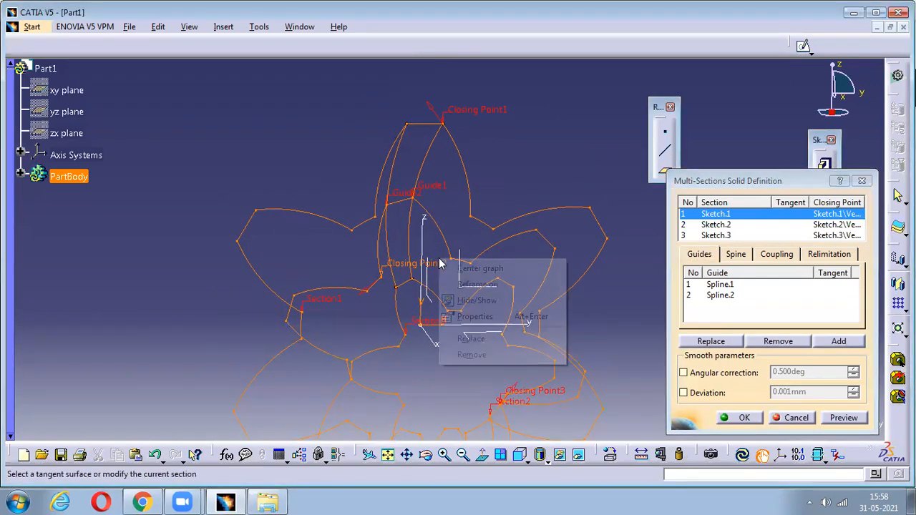
click(479, 335)
middle_drag(440, 250, 478, 370)
click(372, 160)
- Replace the smallest profile's closing point with its upper petal-tip vertex on Spline.1 and create the multi-sections solid
scroll(478, 267, up, 2)
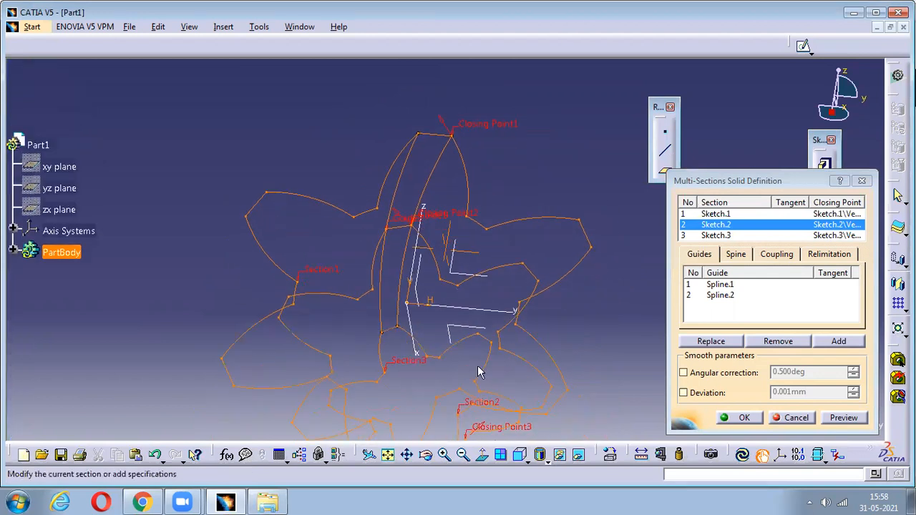
right_click(530, 429)
click(562, 400)
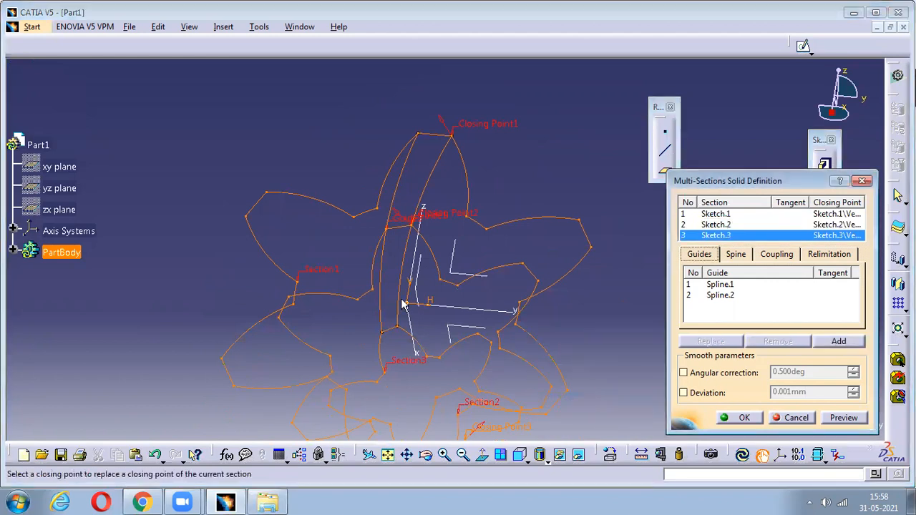
click(398, 327)
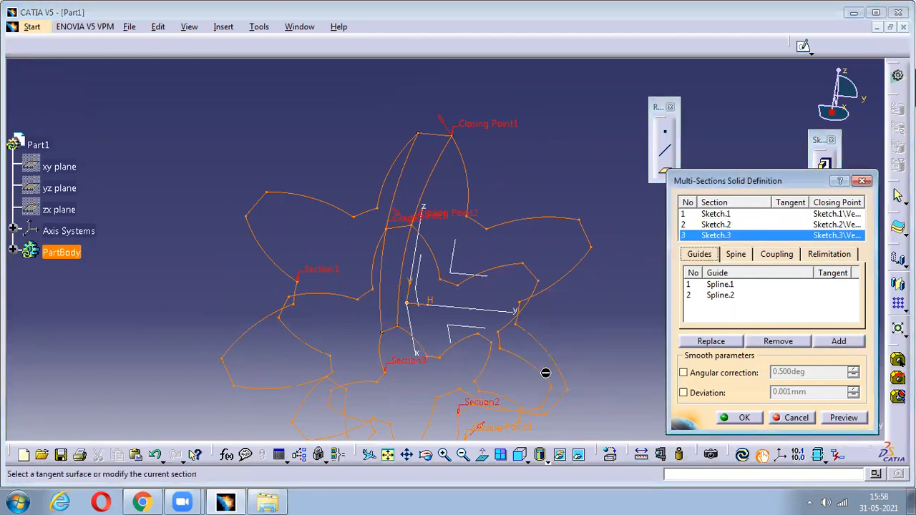
middle_drag(401, 370, 395, 288)
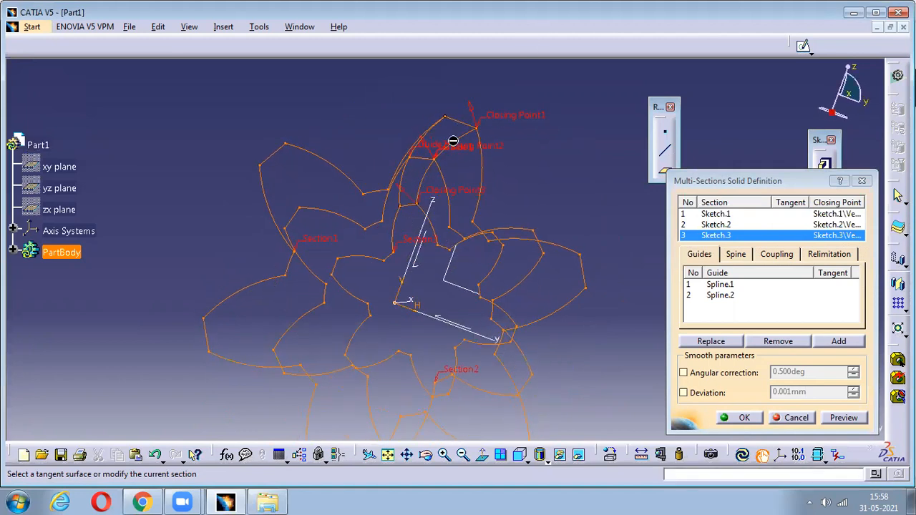
click(743, 419)
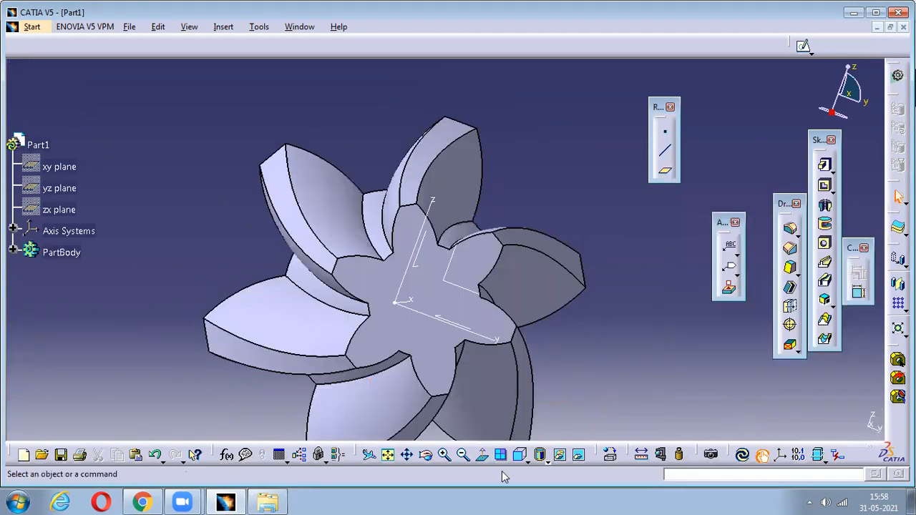
- Show the solid in isometric view and compare it with the finished-part drawing in POTRIAT.pdf in Chrome
click(525, 463)
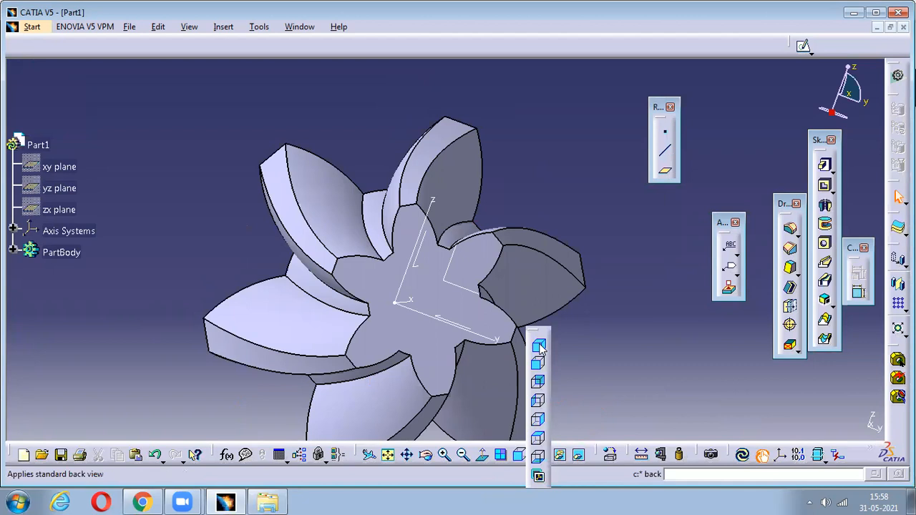
click(540, 347)
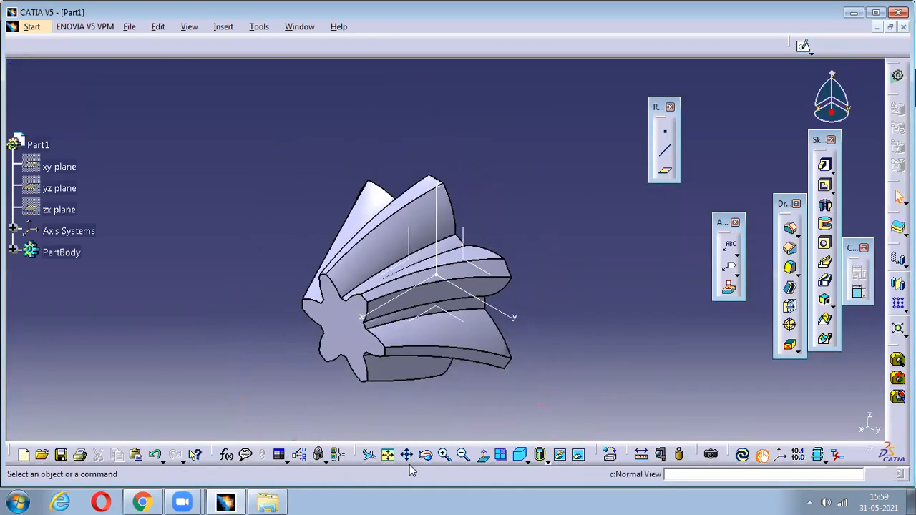
click(146, 501)
scroll(320, 322, down, 5)
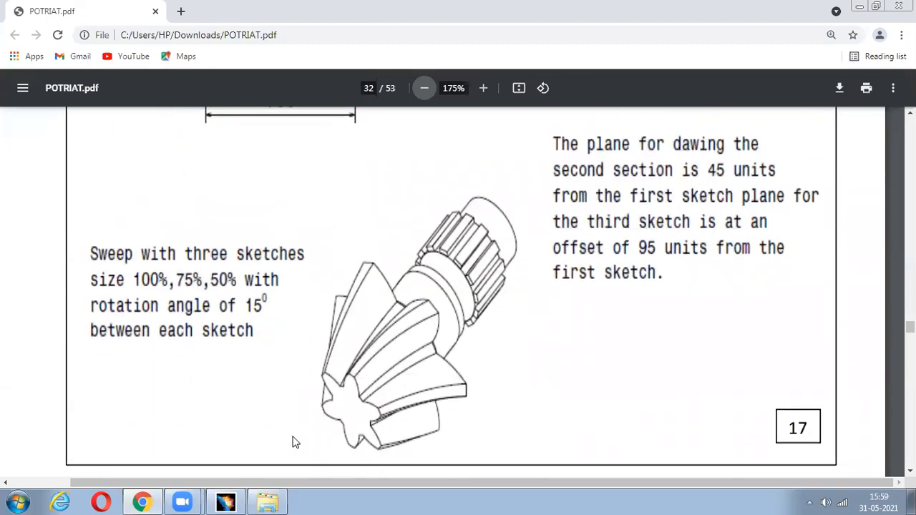
click(225, 502)
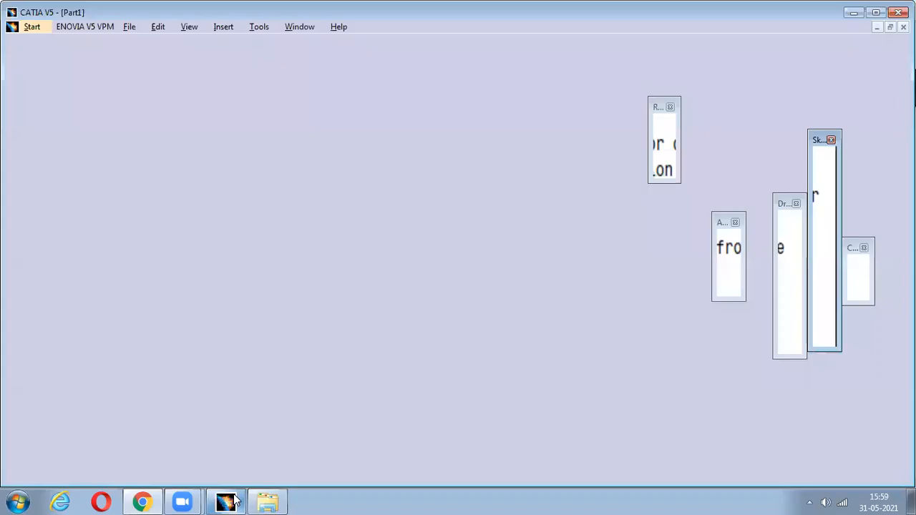
- On the ZX plane, sketch a closed stepped half-profile from the origin behind the solid's large end, about 38 mm wide with narrower steps about 32.5 mm wide
scroll(432, 341, down, 1)
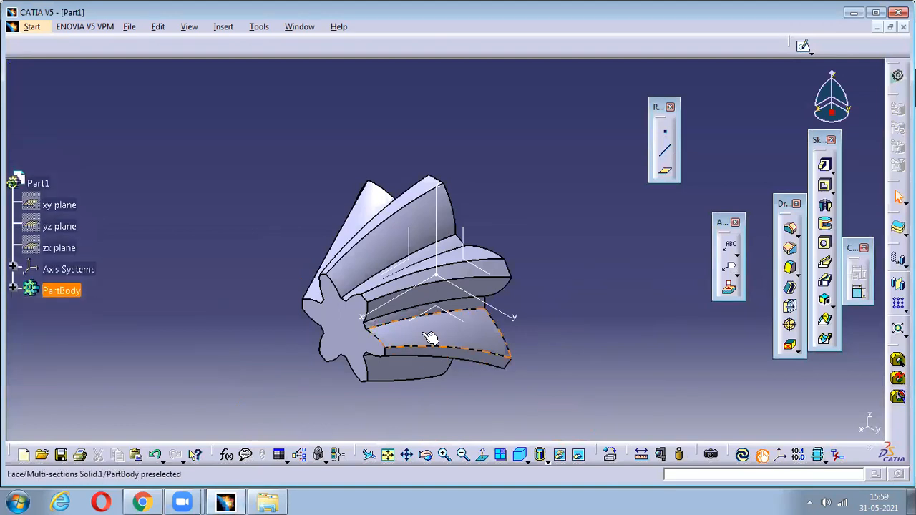
middle_drag(452, 375, 387, 245)
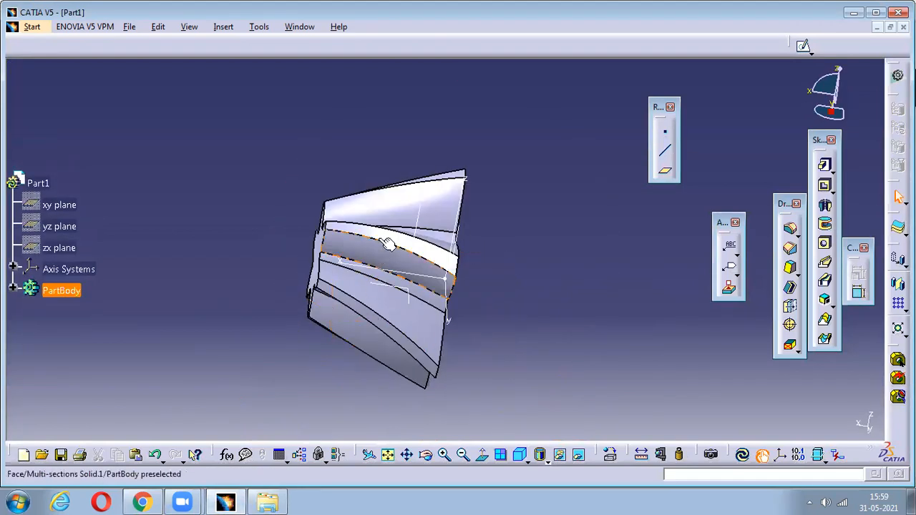
click(419, 223)
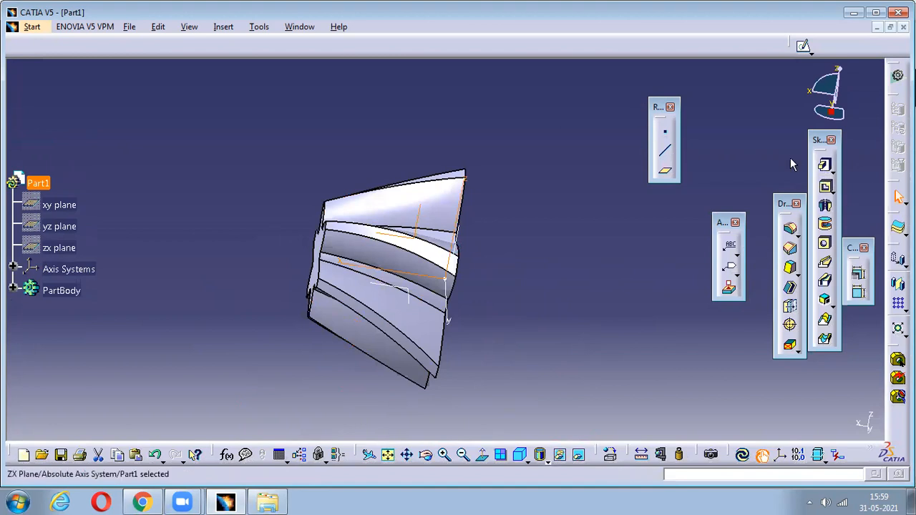
click(804, 51)
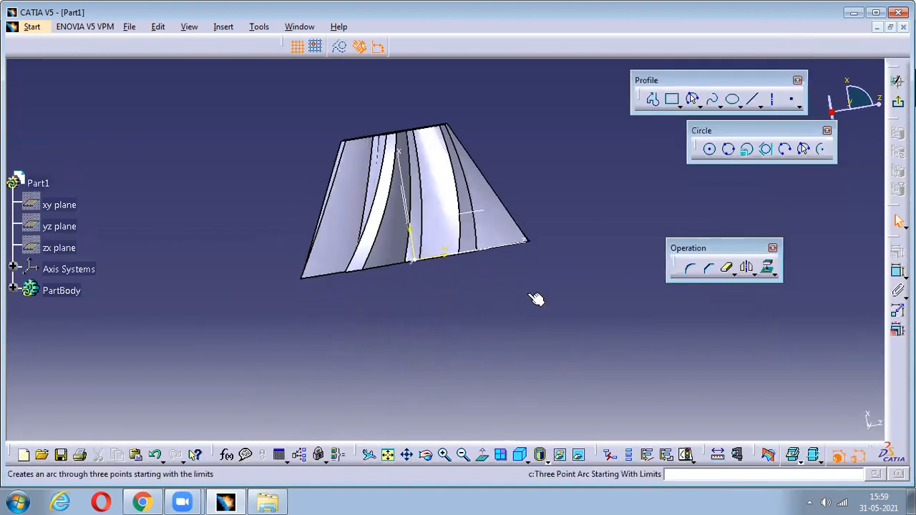
click(653, 99)
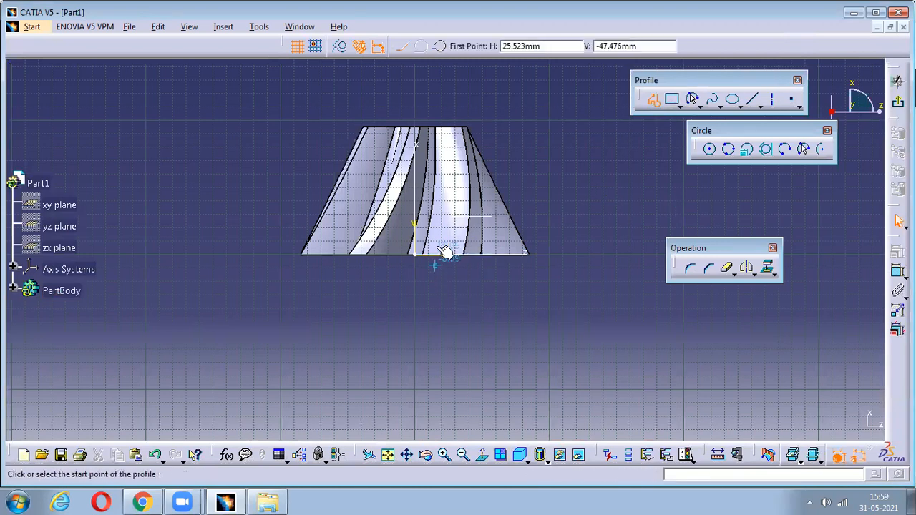
click(470, 260)
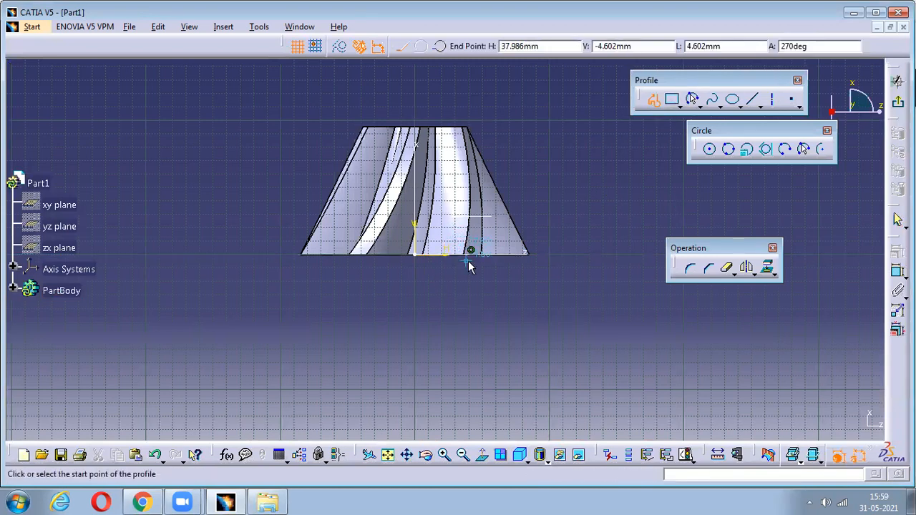
click(459, 295)
click(466, 296)
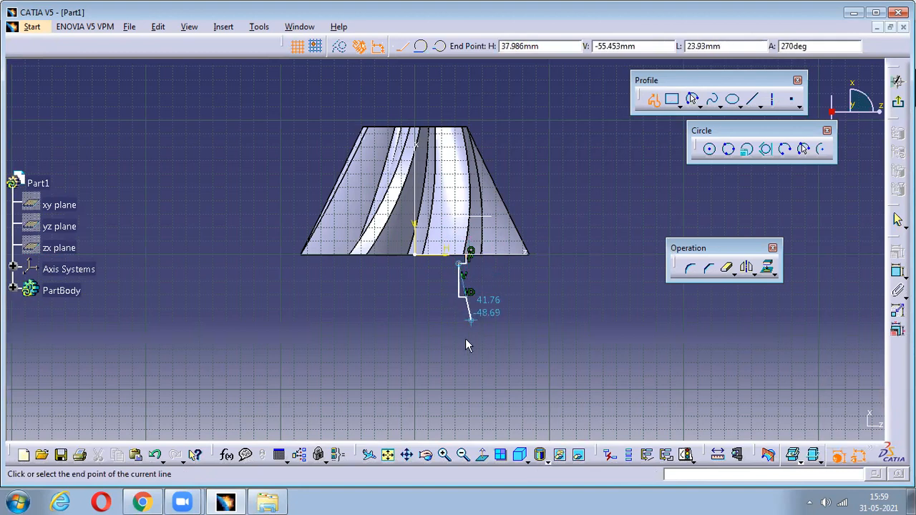
click(466, 418)
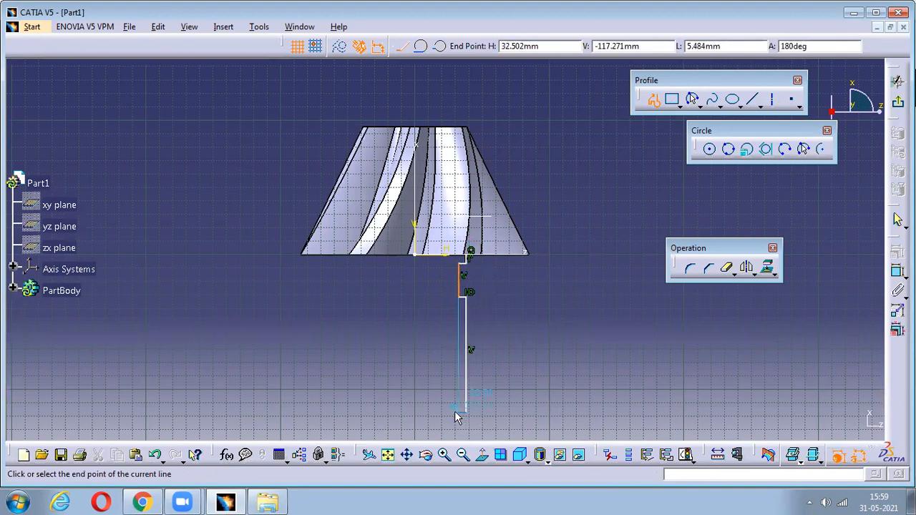
click(459, 436)
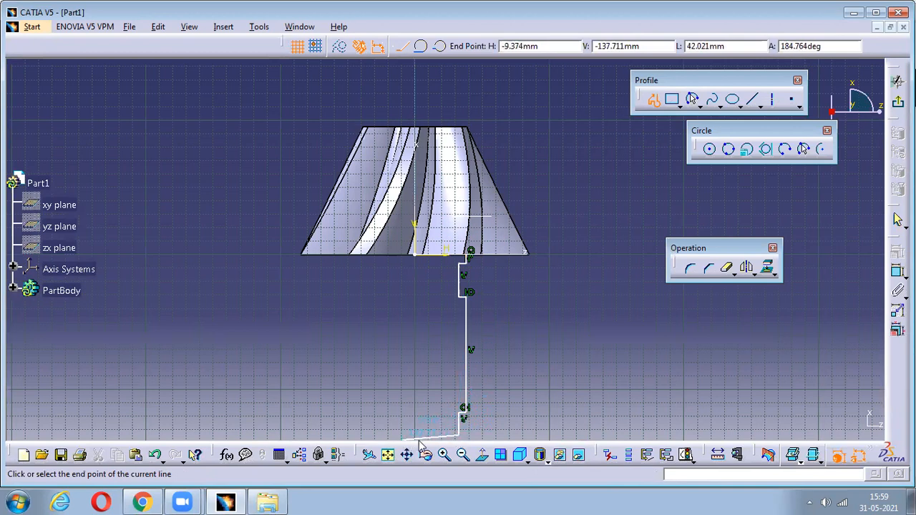
click(416, 432)
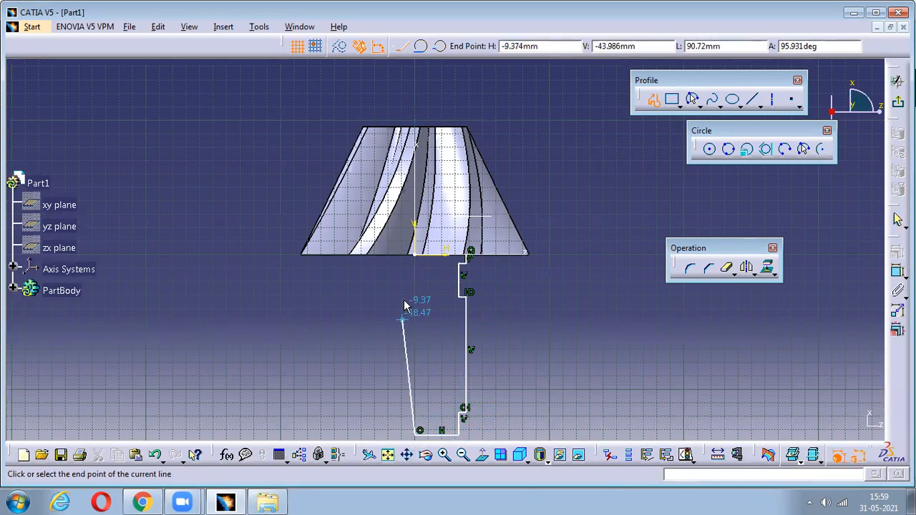
click(417, 254)
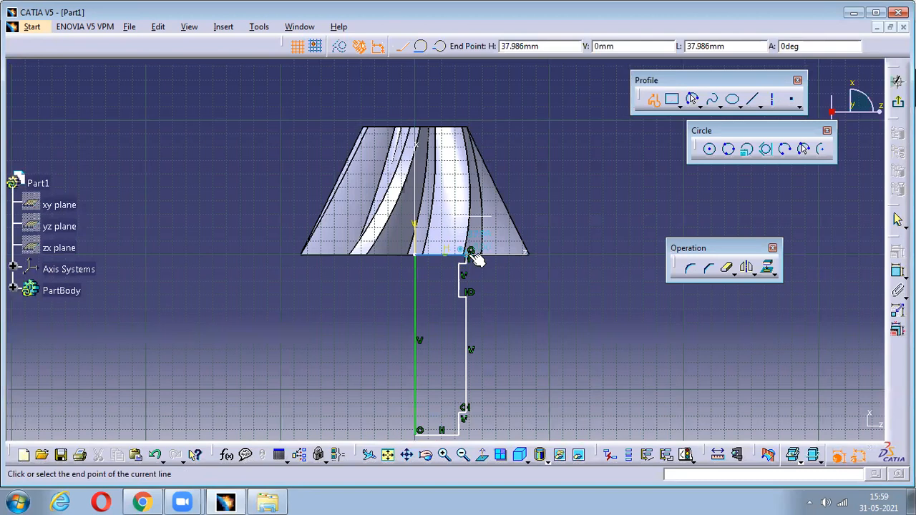
click(472, 252)
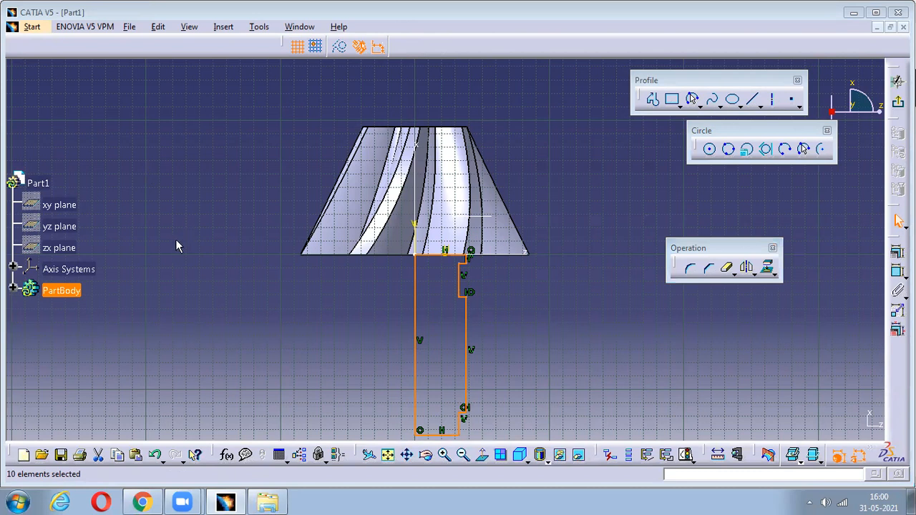
- Revolve the stepped profile 360 degrees into a shaft about its long edge on the X axis and show the isometric view
click(552, 326)
middle_drag(553, 269, 560, 280)
click(899, 102)
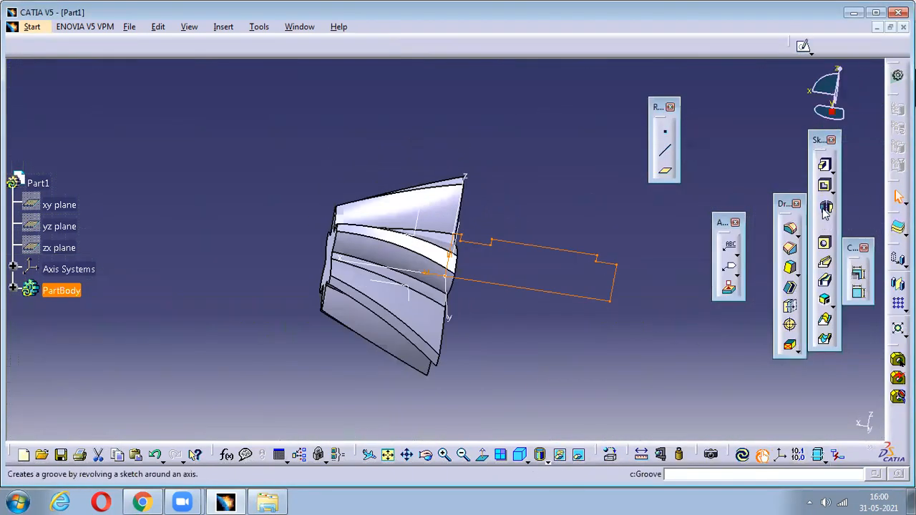
click(824, 206)
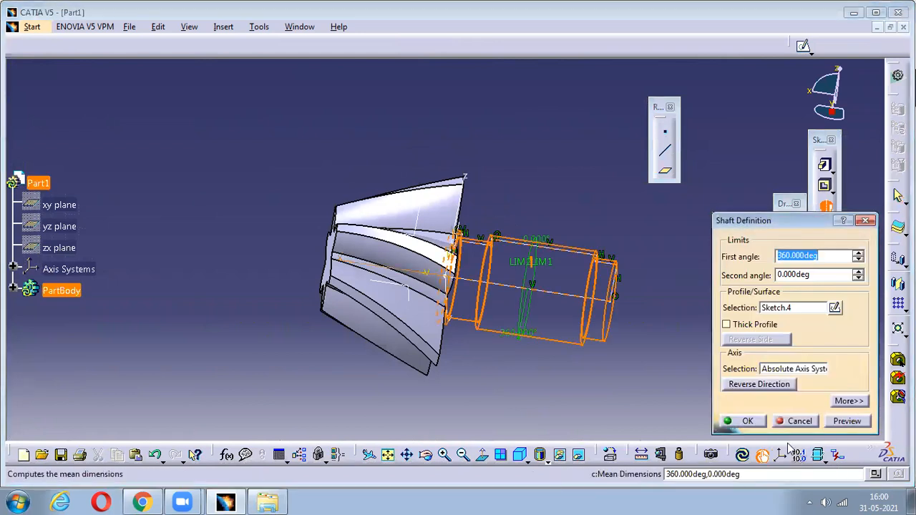
click(523, 457)
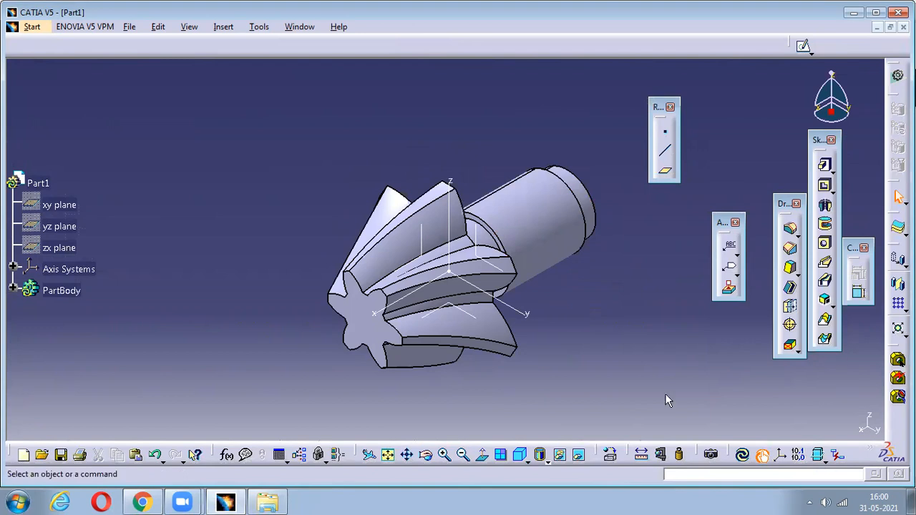
- Remove the shaft and its sketch, and undo back past the creation of the multi-sections solid
key(ctrl+z)
key(Delete)
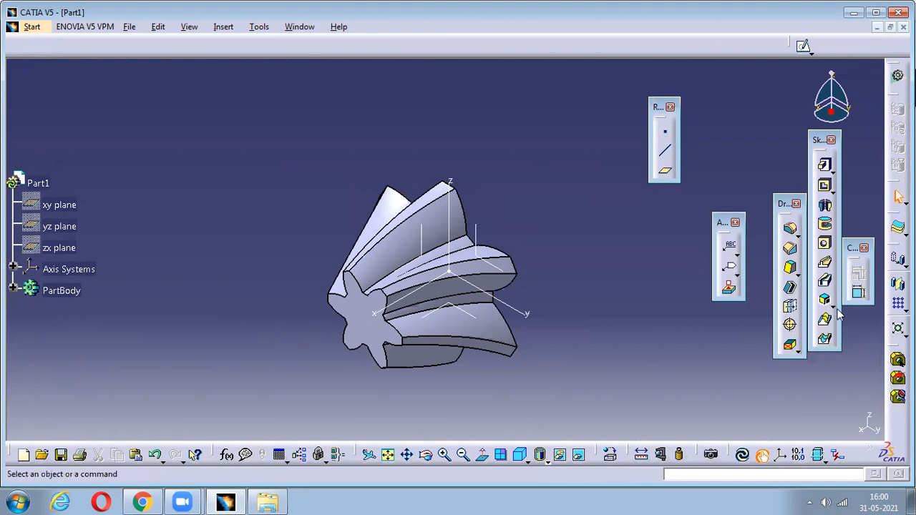
key(ctrl+z)
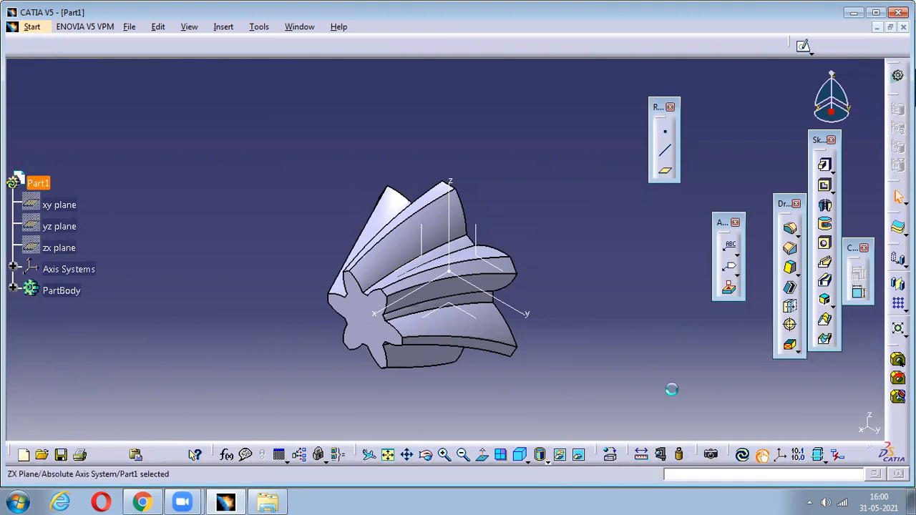
key(ctrl+z)
key(ctrl+z)
key(ctrl+z)
key(ctrl+z)
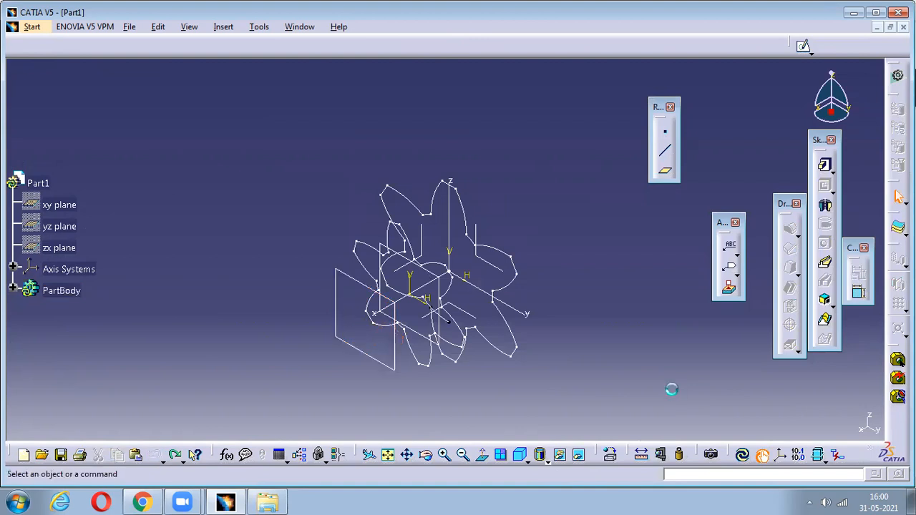
- Switch the display to Shading (SHD) and back to the previous render style
mouse_move(477, 434)
middle_down()
mouse_move(501, 370)
mouse_move(485, 373)
mouse_move(526, 402)
mouse_move(513, 354)
mouse_move(521, 272)
middle_up()
mouse_move(523, 234)
middle_down()
mouse_move(516, 149)
mouse_move(489, 47)
mouse_move(482, 158)
middle_up()
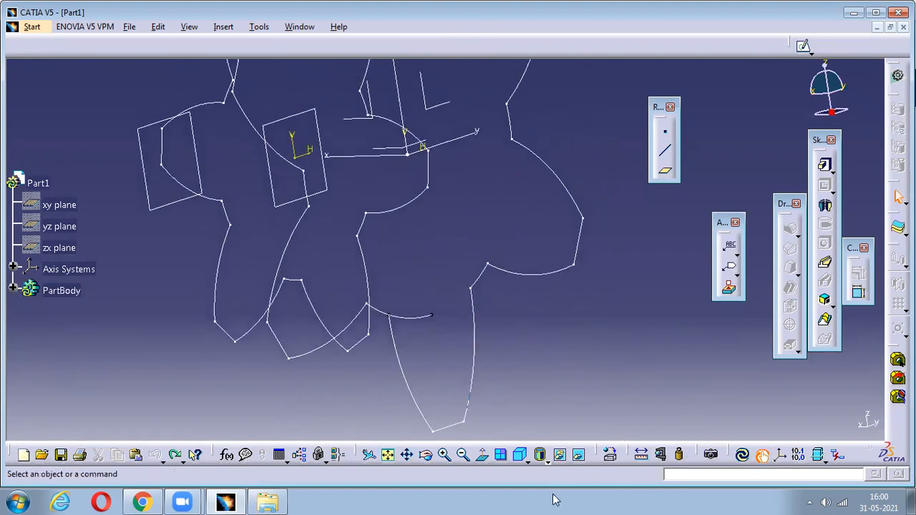
click(547, 461)
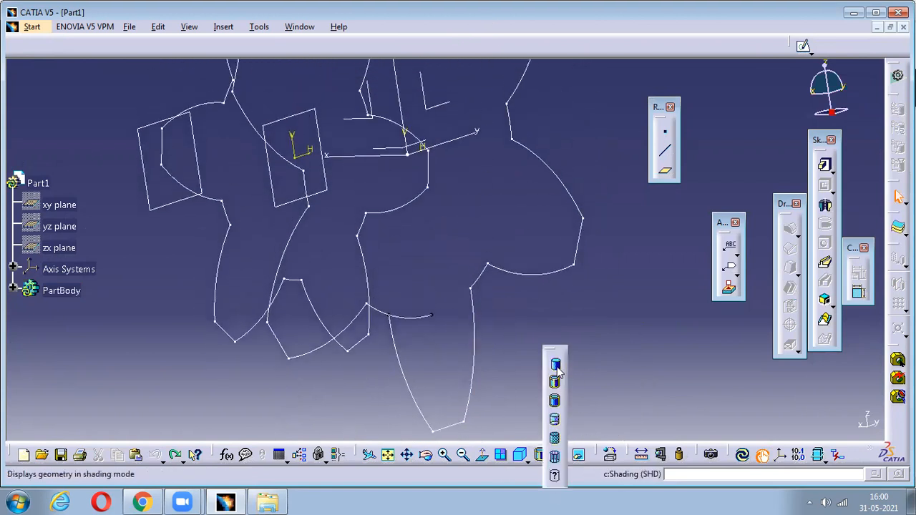
click(550, 454)
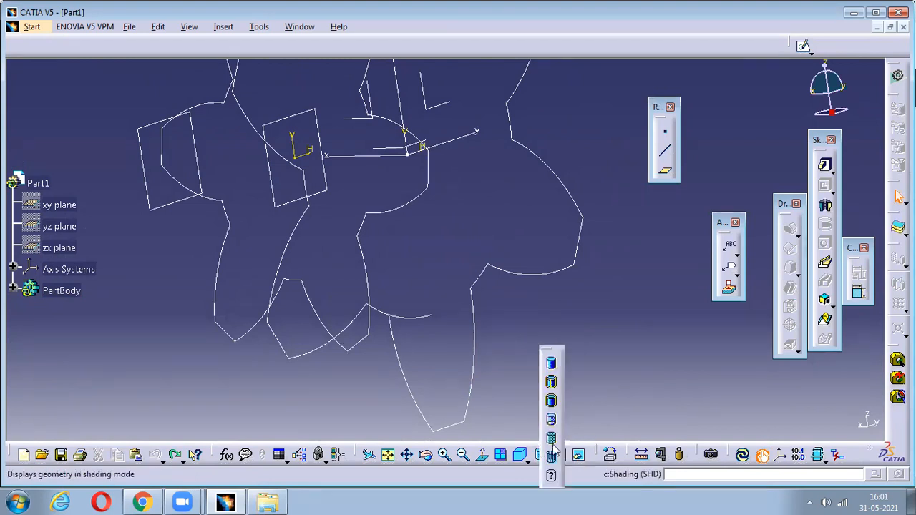
click(550, 383)
middle_drag(420, 297, 433, 323)
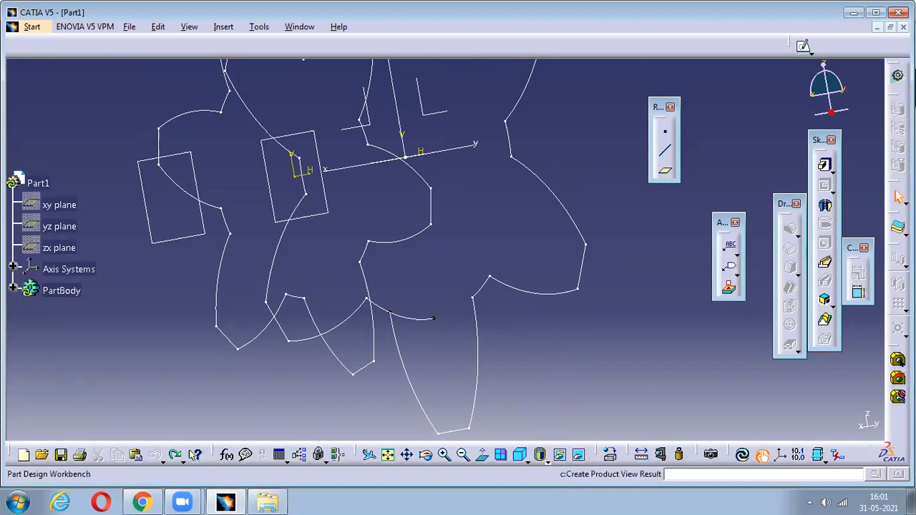
- Close the current part and start a new part in the Part Design workbench
click(904, 27)
click(487, 280)
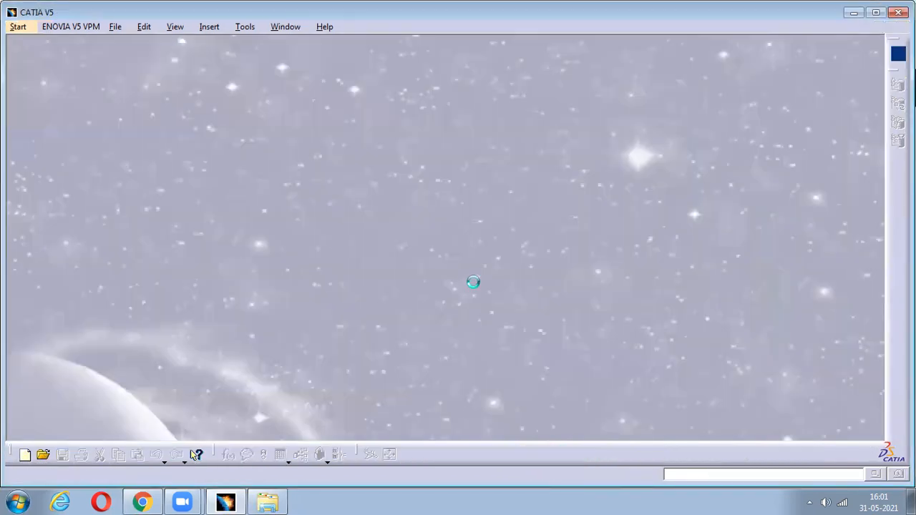
click(26, 29)
mouse_move(70, 62)
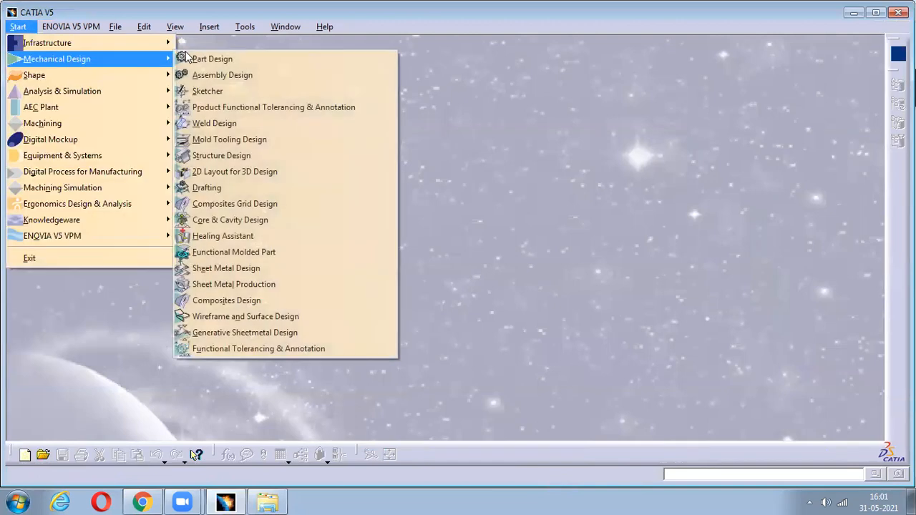
click(204, 59)
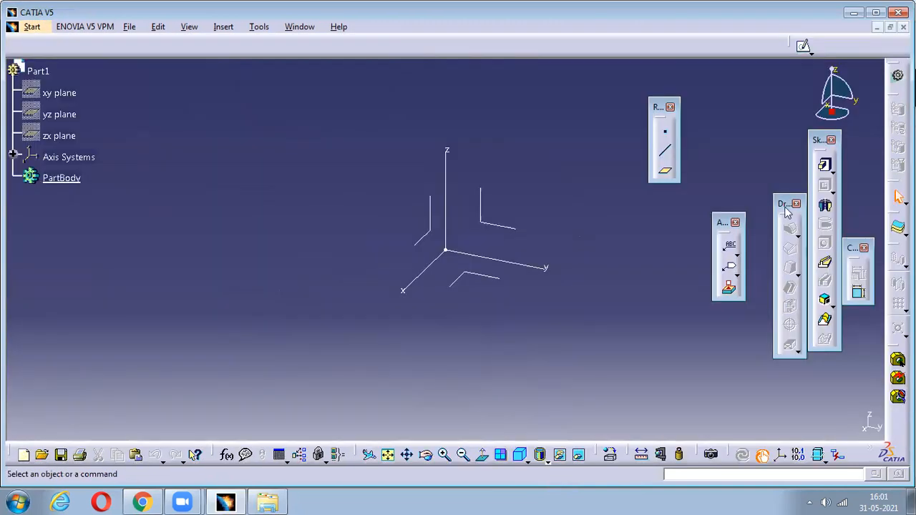
- Detach the advanced feature tools, including Stiffener, from the sketch-based features as a separate floating palette
click(838, 307)
drag(822, 313, 827, 428)
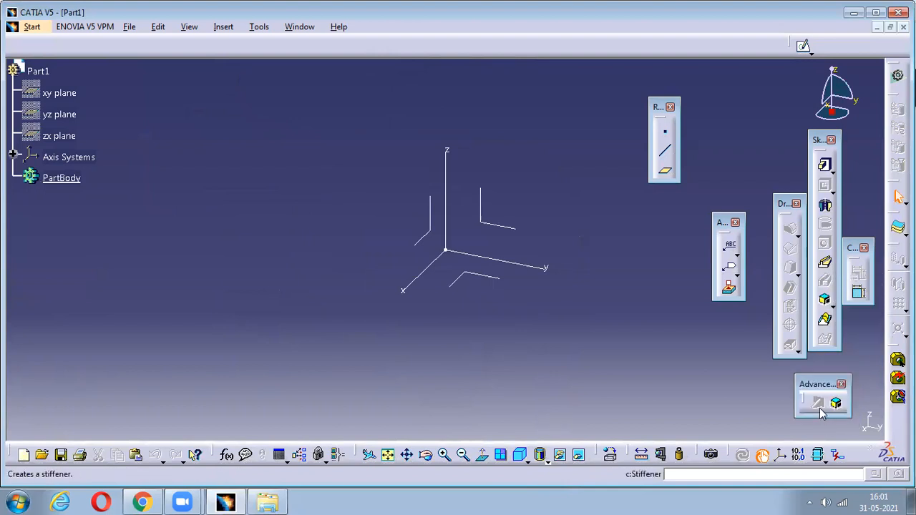
- Sketch a closed L-shaped profile on the yz plane, with its outer corner at the origin and the long leg along the y axis
click(506, 228)
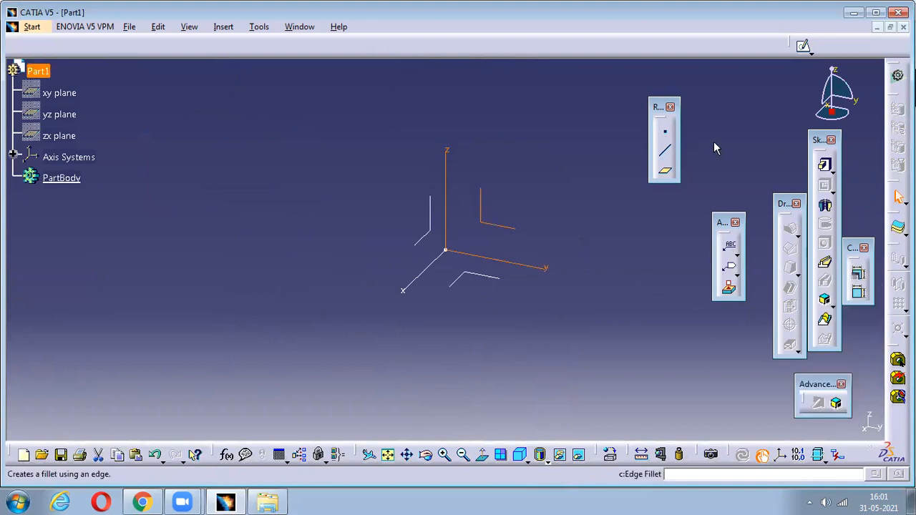
click(807, 48)
click(821, 64)
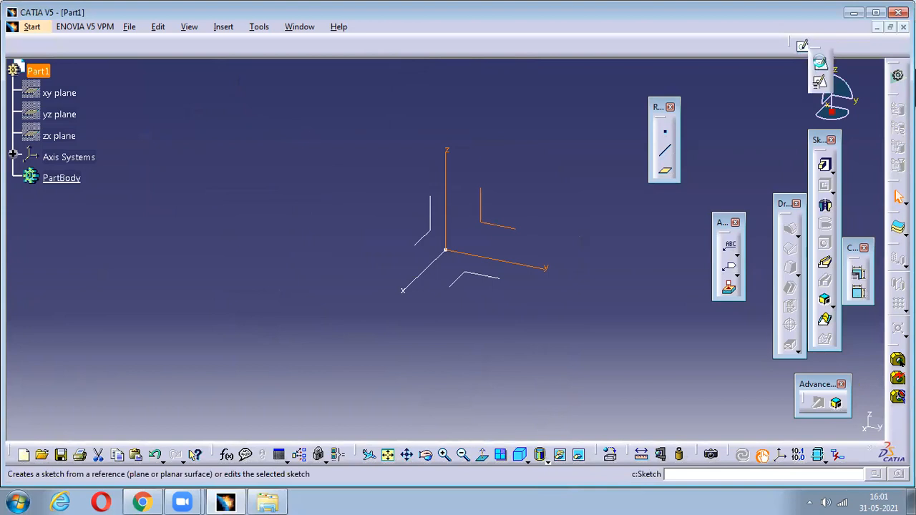
click(650, 103)
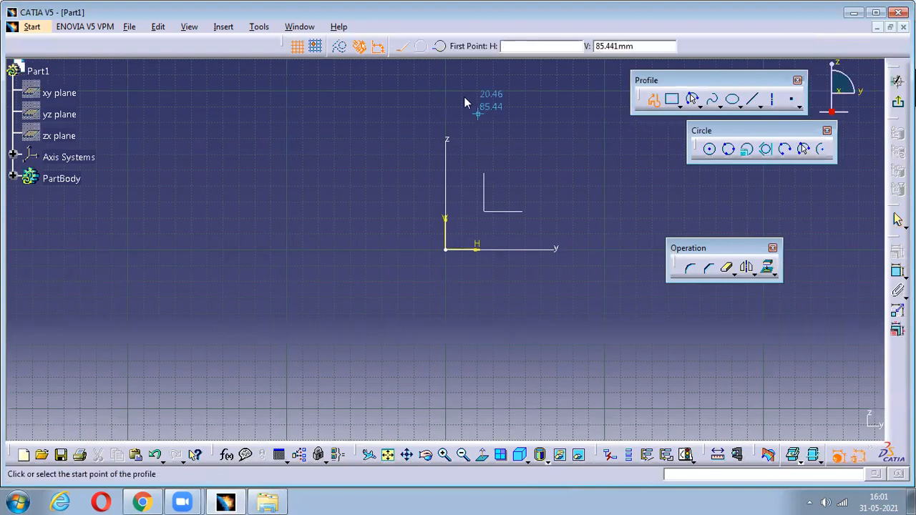
click(450, 69)
click(446, 250)
click(815, 249)
click(816, 226)
click(483, 226)
click(483, 74)
click(445, 74)
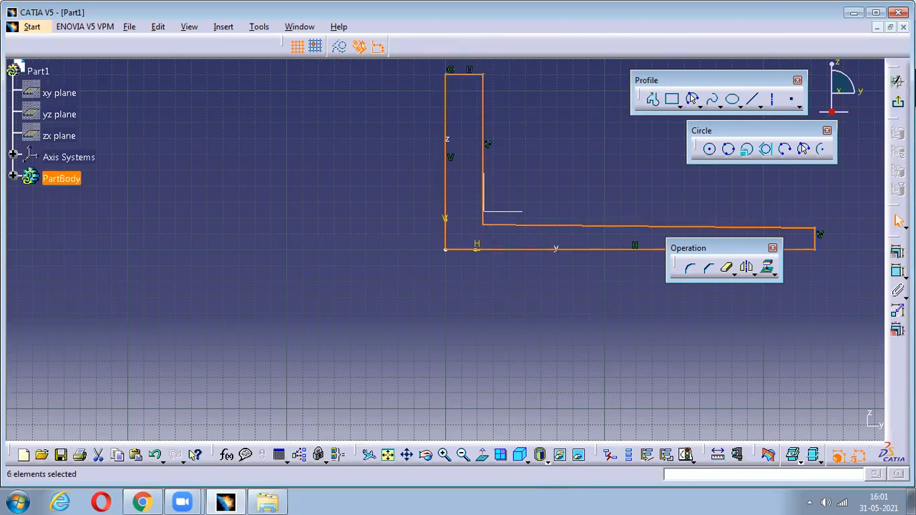
click(898, 81)
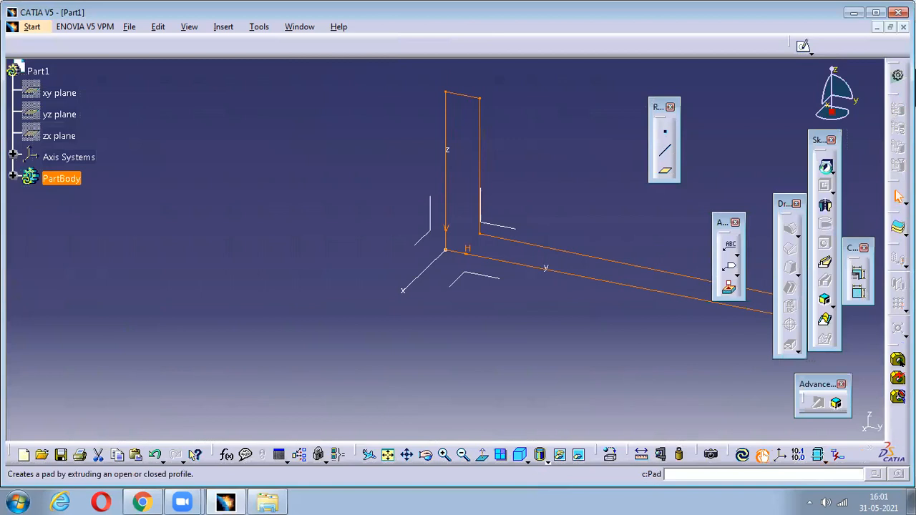
- Pad the L-shaped profile with mirrored extent, stretching its limit outward to form a wide angle bracket
click(826, 166)
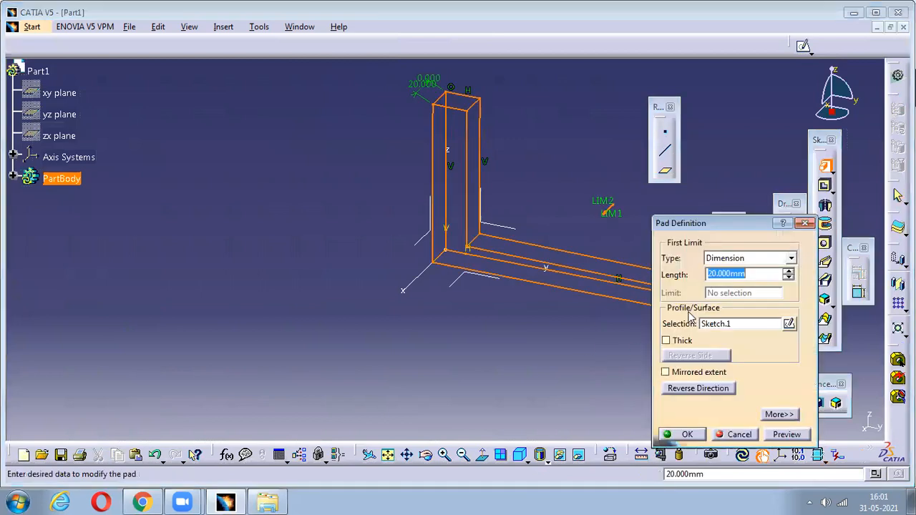
click(666, 372)
drag(614, 225, 565, 304)
click(687, 435)
mouse_move(437, 244)
middle_down()
mouse_move(434, 308)
mouse_move(470, 271)
mouse_move(546, 272)
mouse_move(472, 425)
mouse_move(544, 329)
mouse_move(464, 281)
mouse_move(487, 308)
mouse_move(501, 308)
middle_up()
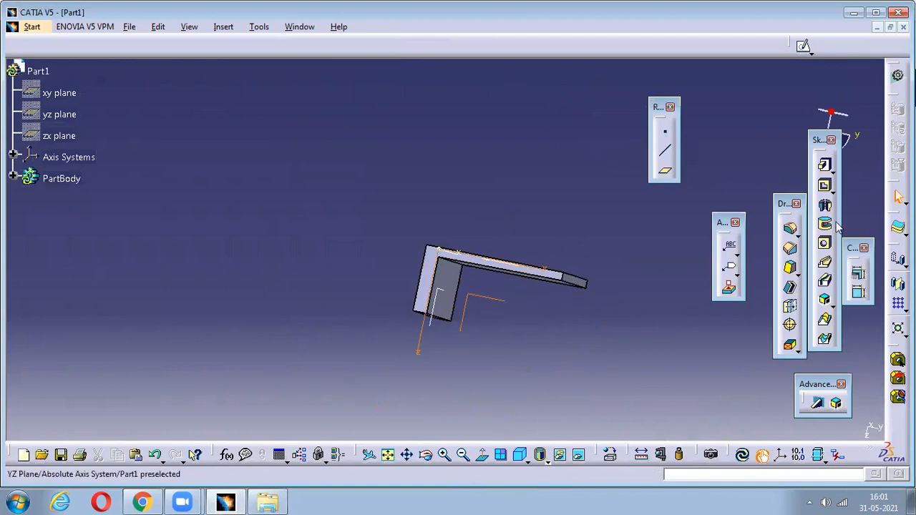
- Sketch an inclined line on the yz plane across the bracket's inner corner, with its ends inside both legs
click(594, 287)
middle_drag(620, 356, 473, 323)
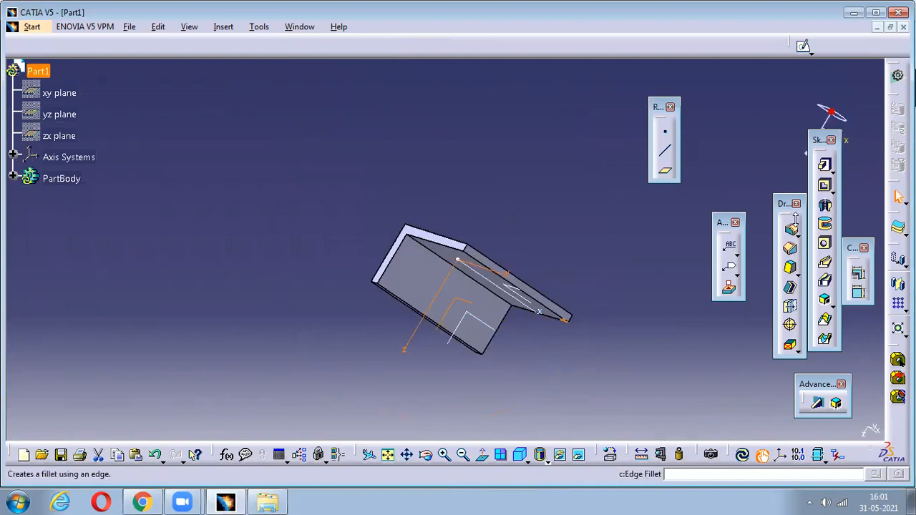
click(803, 46)
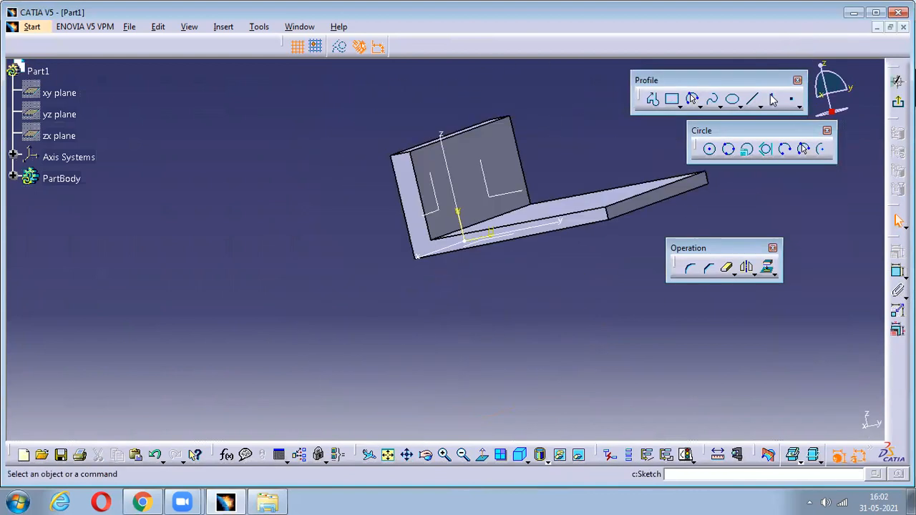
middle_drag(571, 355, 539, 351)
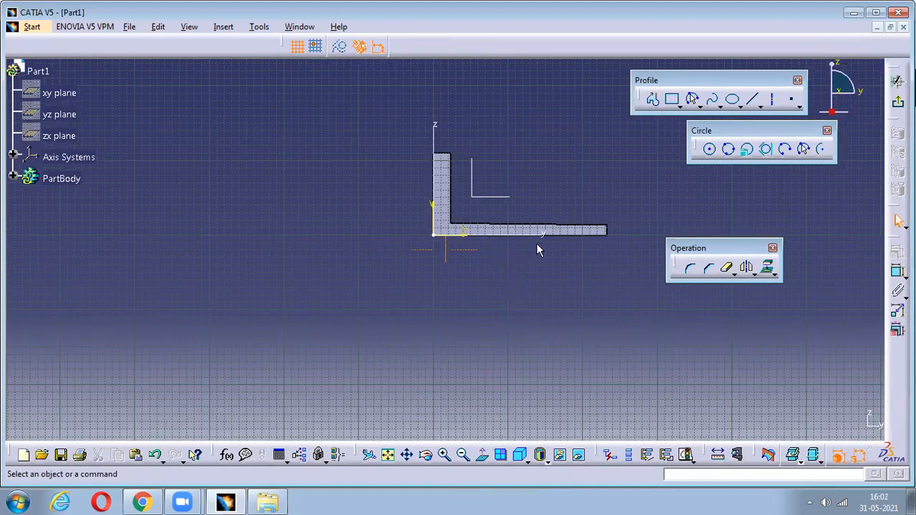
scroll(538, 250, up, 2)
click(753, 98)
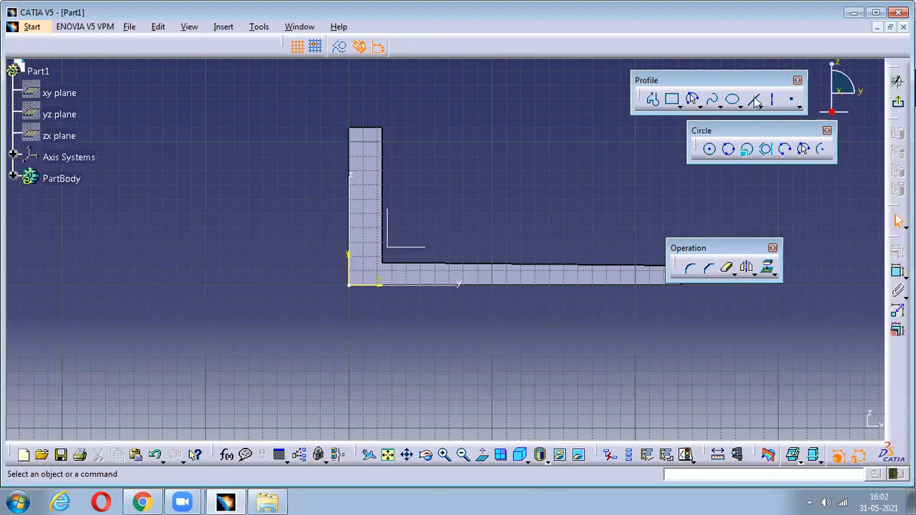
click(375, 196)
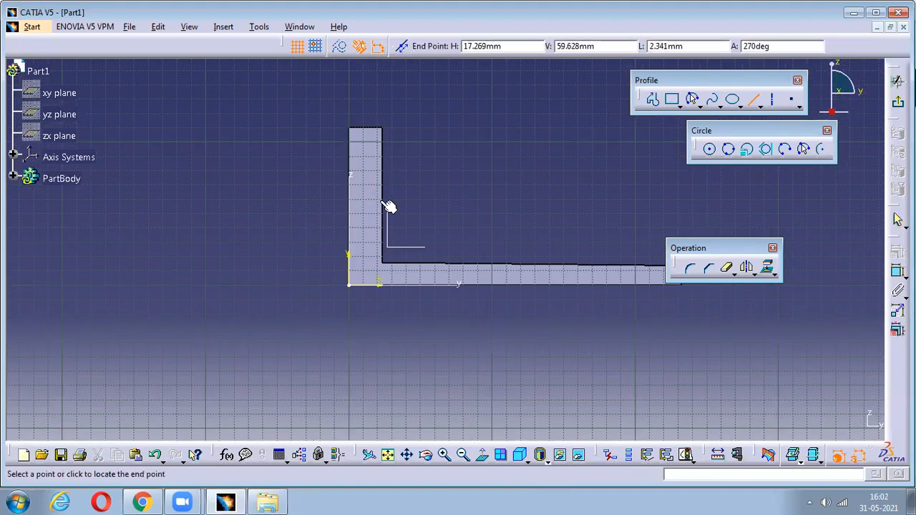
click(478, 272)
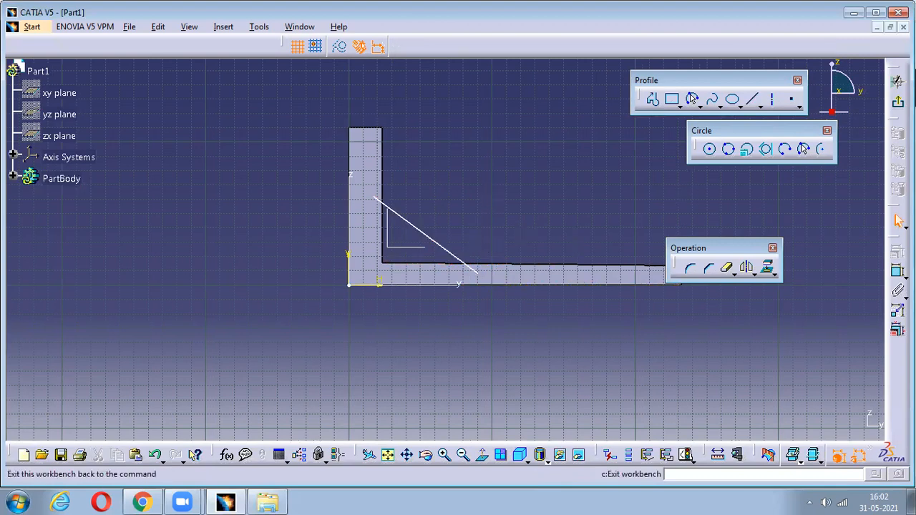
click(900, 221)
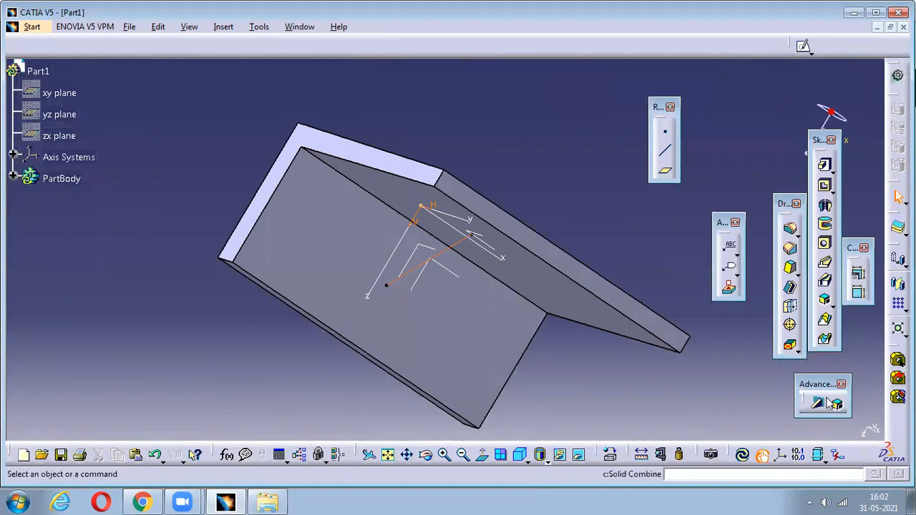
- Create a From Side stiffener from the inclined line, 18 mm thick with Neutral Fiber on
click(818, 404)
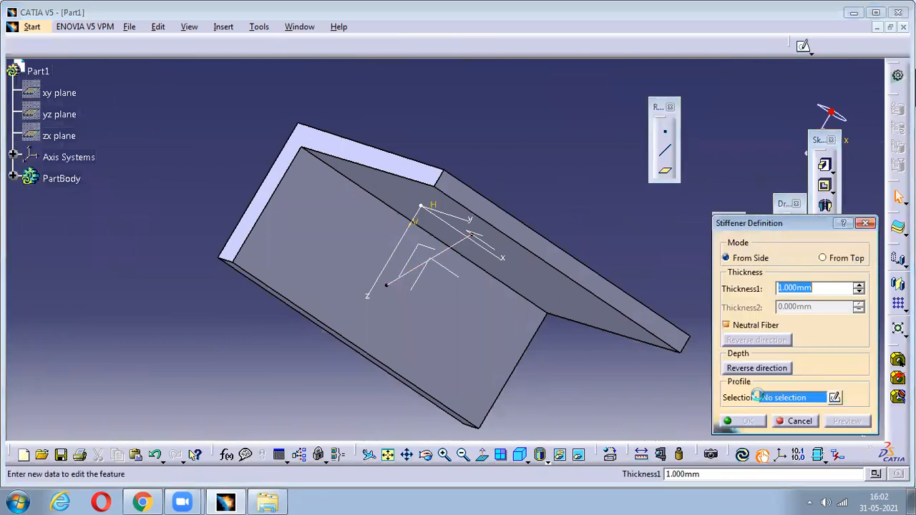
click(462, 245)
middle_drag(535, 339, 462, 270)
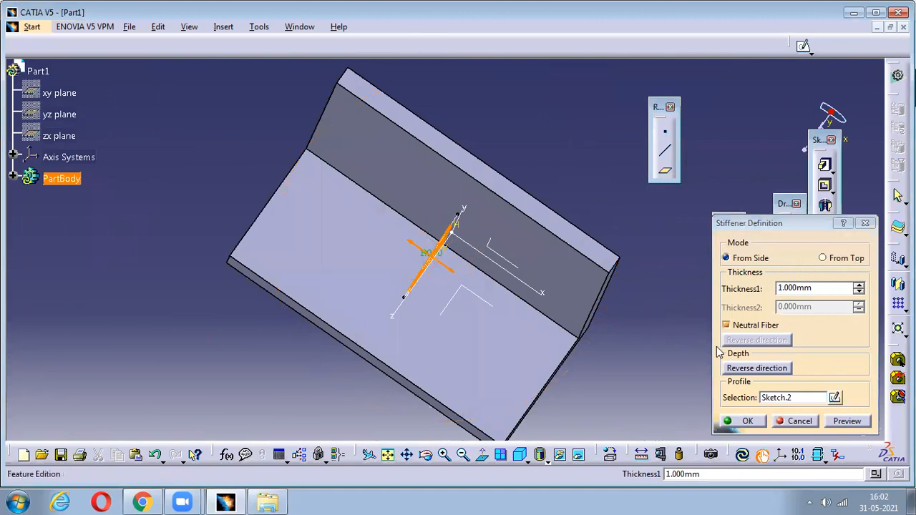
click(859, 288)
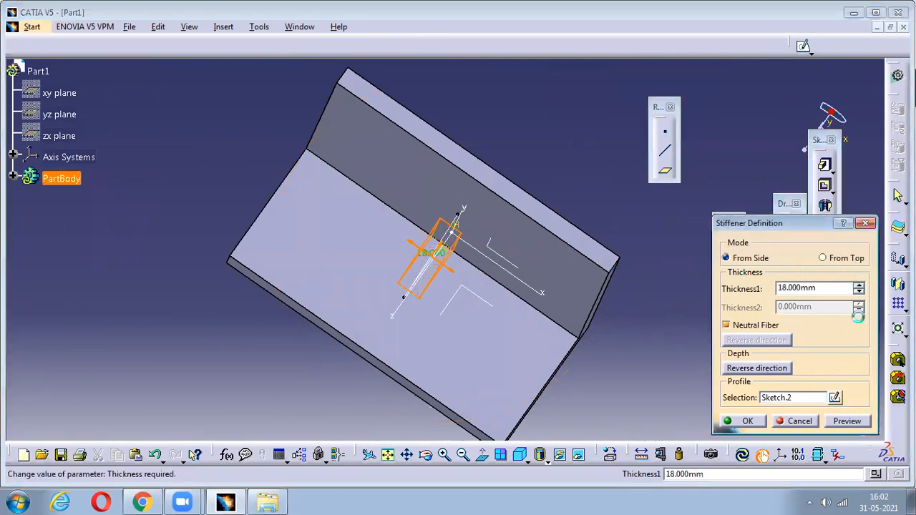
click(745, 421)
middle_drag(285, 61, 372, 198)
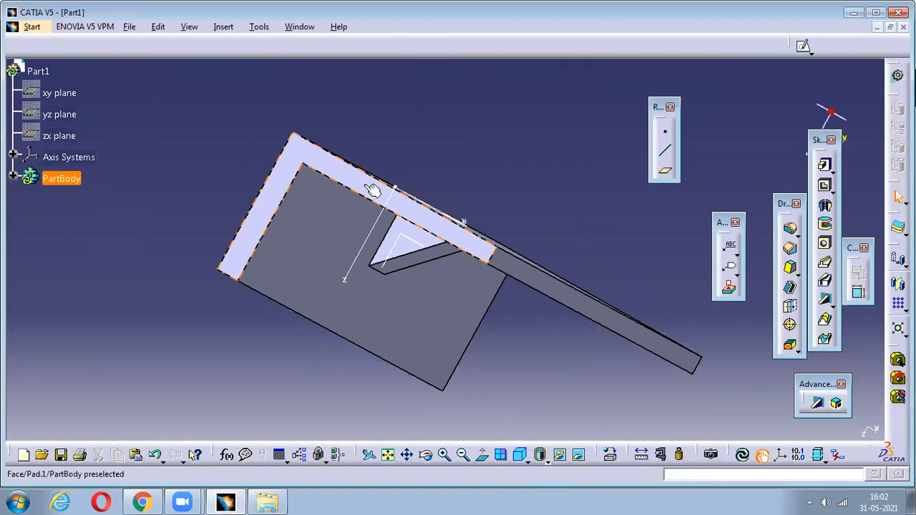
- Sketch on the bracket's L-shaped end face by projecting the stiffener's sloping edge onto it
click(373, 189)
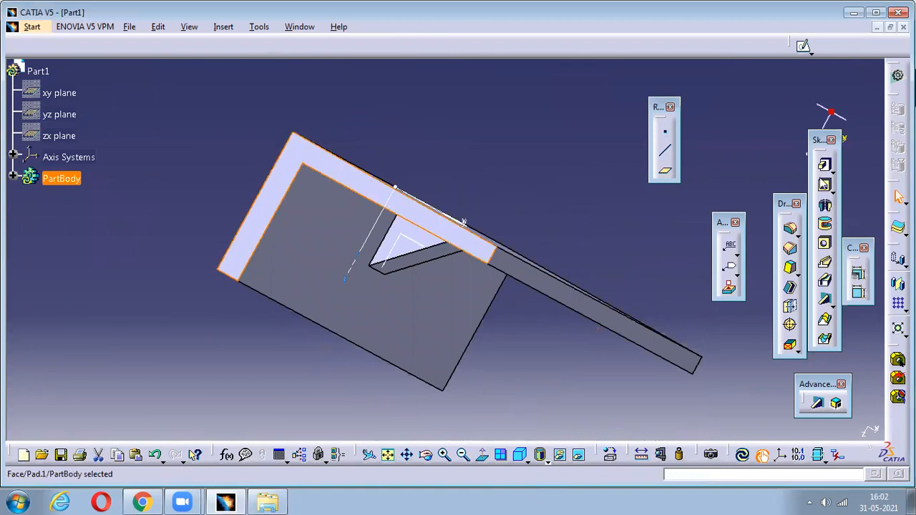
click(805, 48)
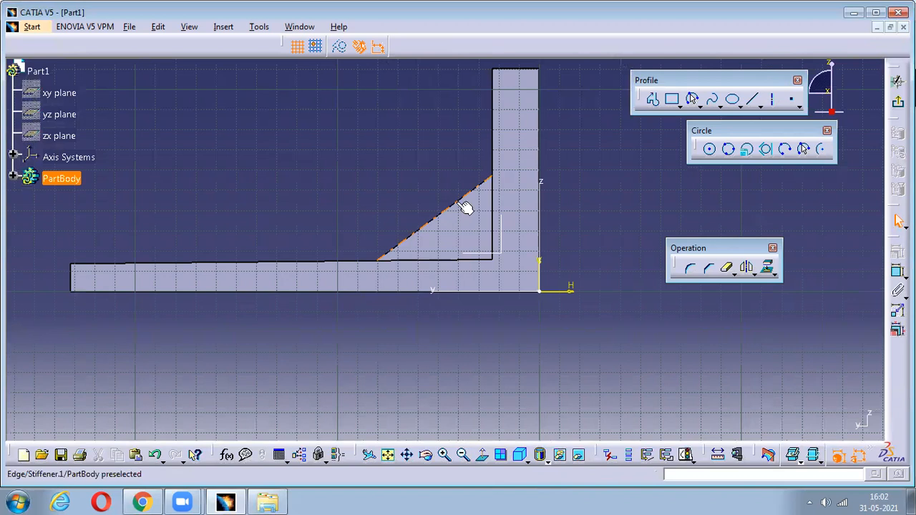
click(768, 274)
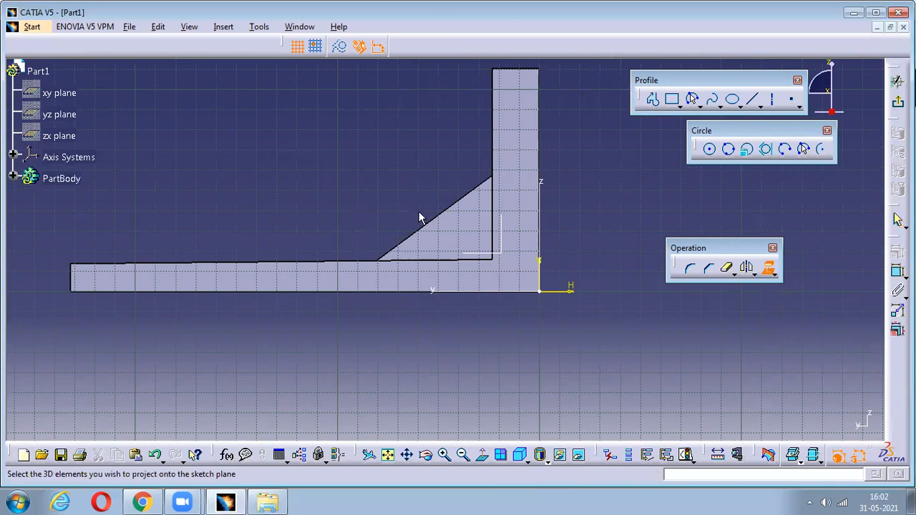
click(440, 217)
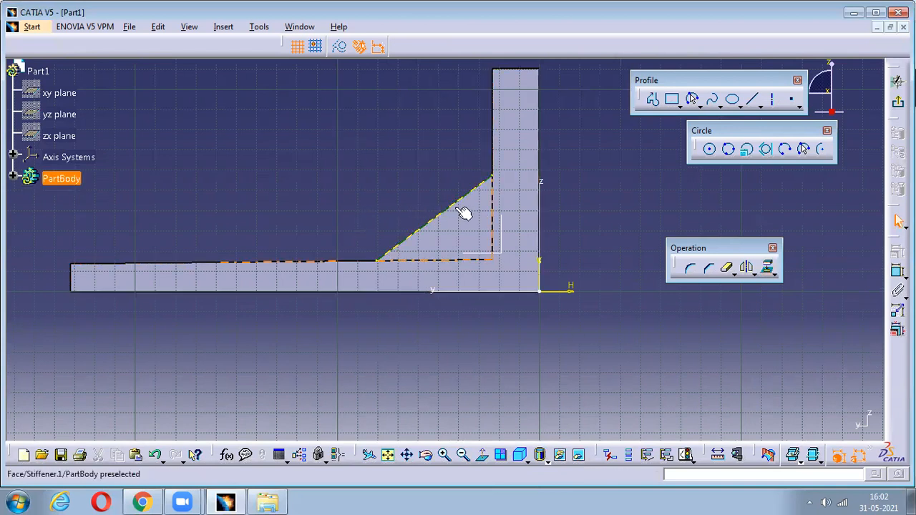
middle_drag(385, 158, 401, 177)
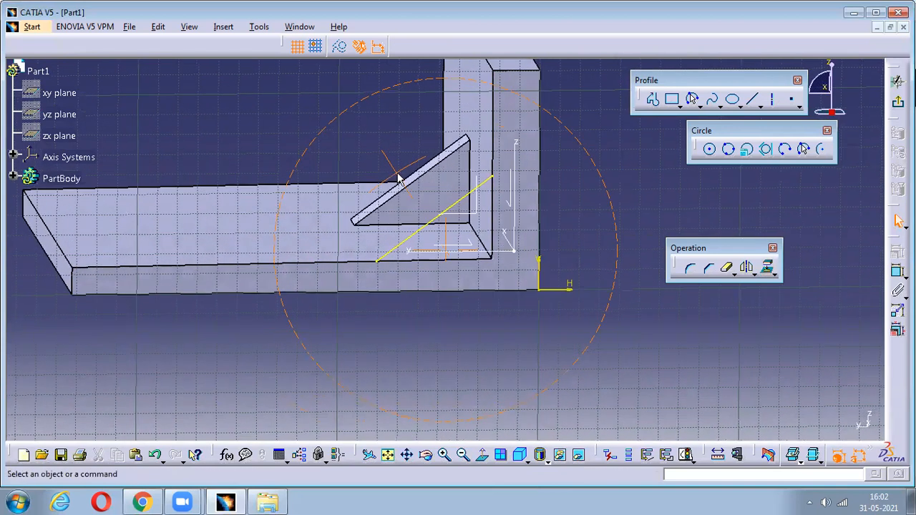
click(899, 105)
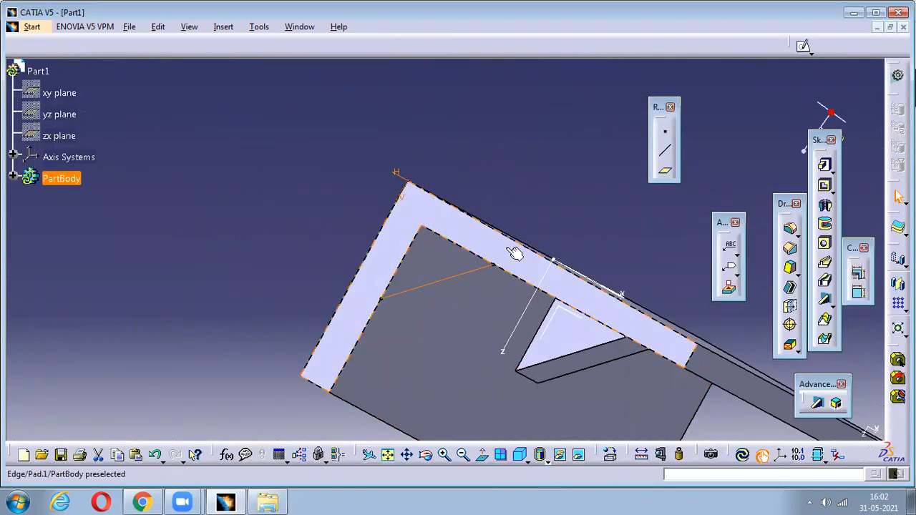
- Create a second From Side stiffener from the projected line at the bracket's end, 16 mm thick with Neutral Fiber off
click(817, 403)
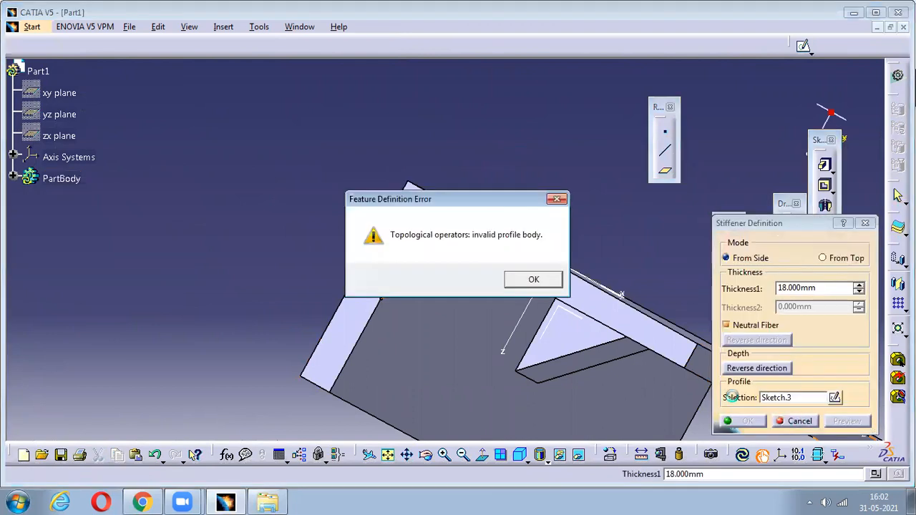
click(533, 281)
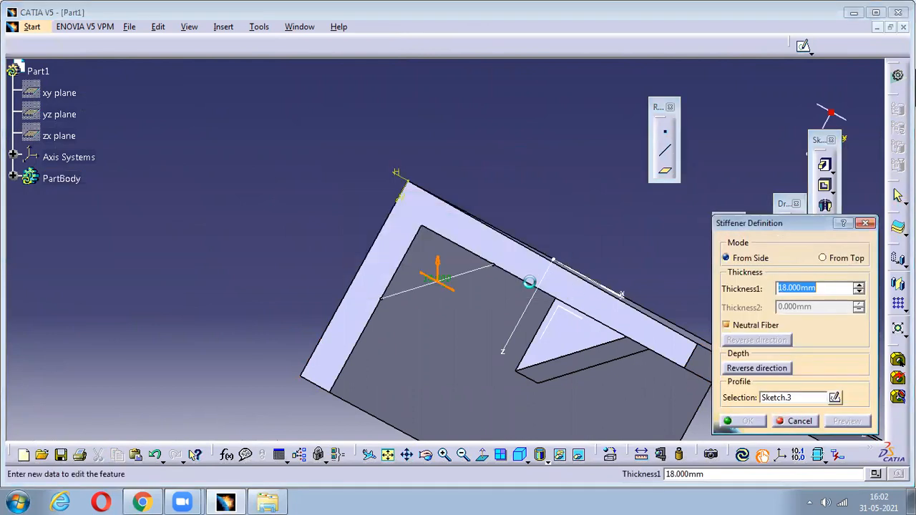
click(736, 327)
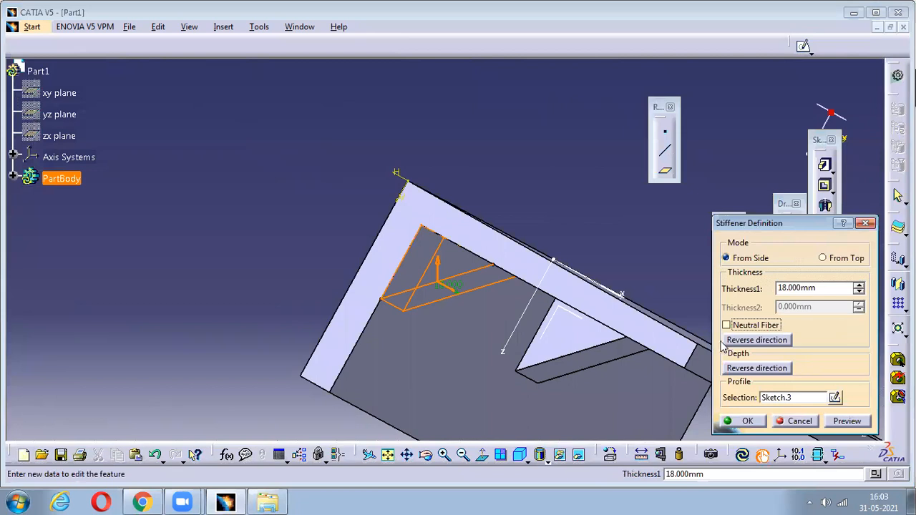
middle_drag(573, 327, 491, 257)
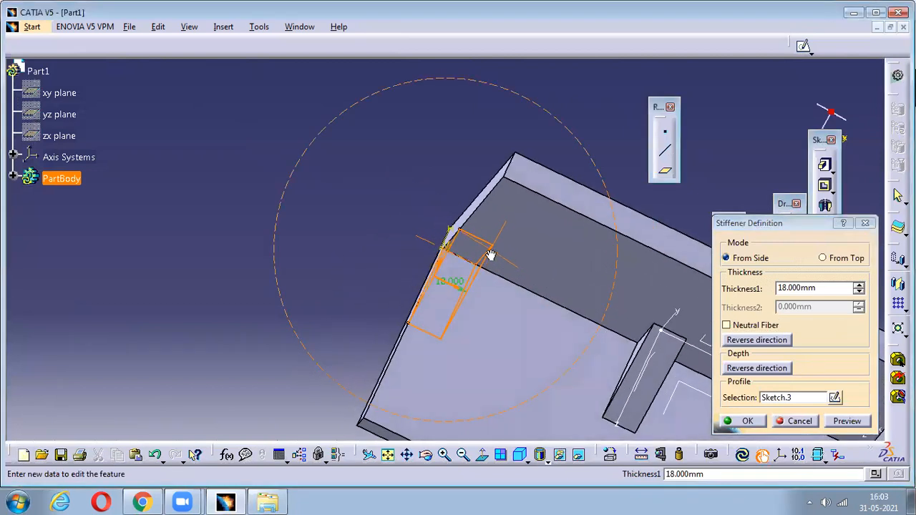
click(859, 292)
click(859, 292)
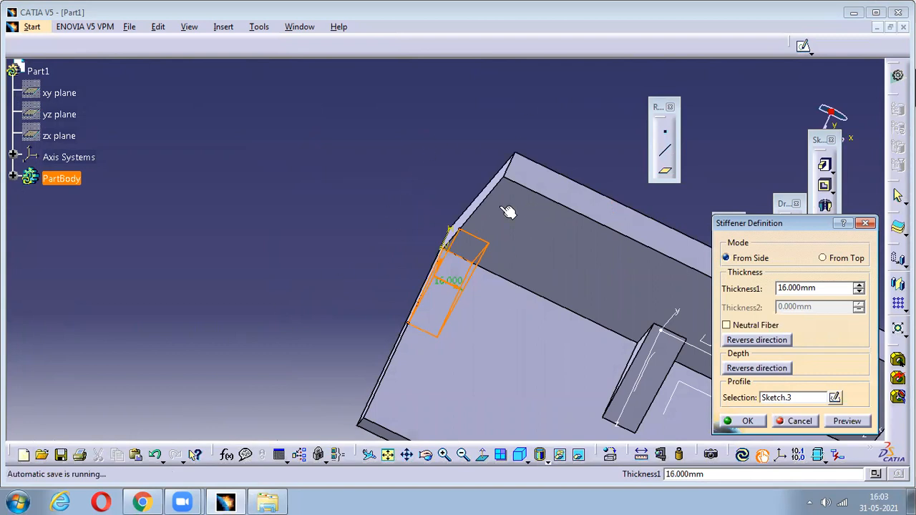
click(746, 421)
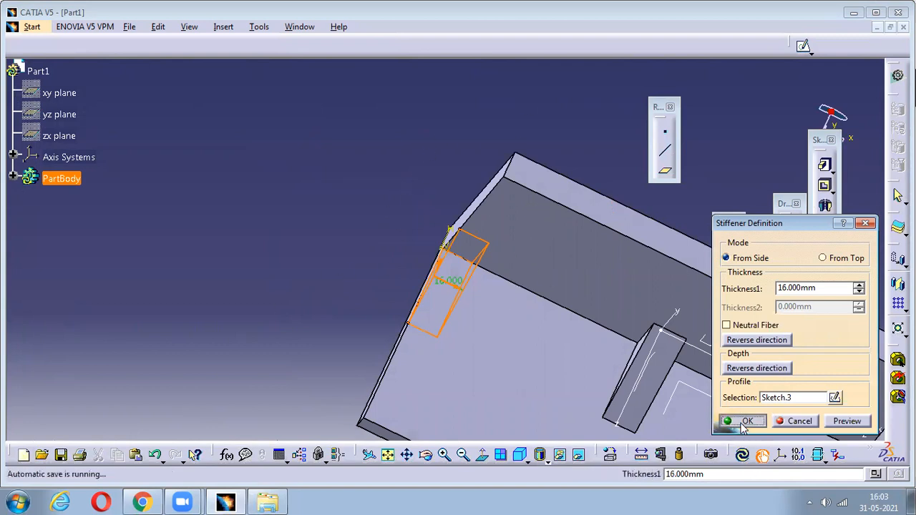
middle_drag(426, 115, 421, 228)
middle_drag(512, 287, 408, 217)
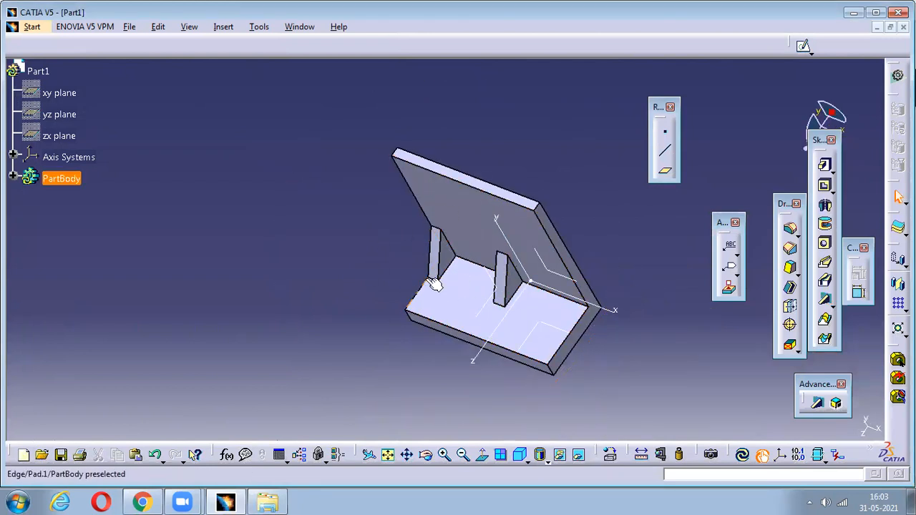
- Undo the stiffeners, the pad and their sketches back to the empty part
key(ctrl+z)
key(ctrl+z)
key(ctrl+z)
key(ctrl+z)
key(ctrl+z)
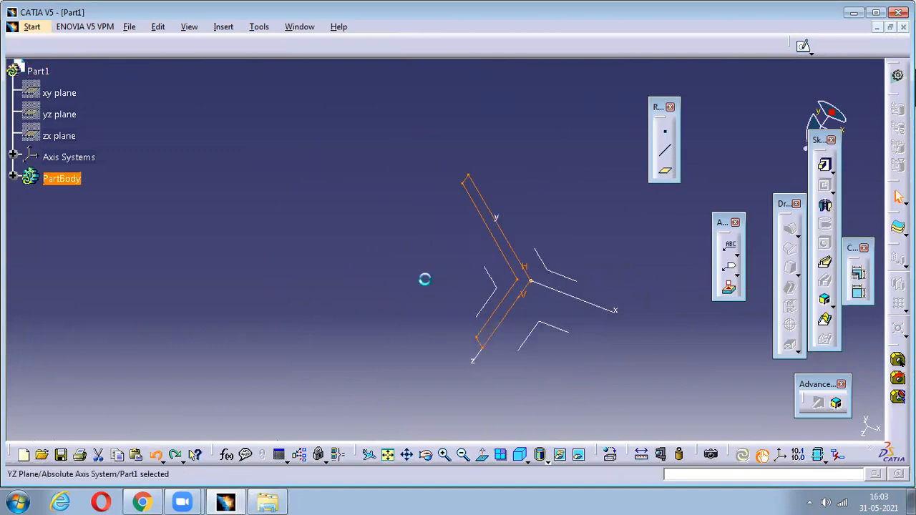
- Open a sketch on the yz plane and draw a hexagon above the horizontal axis
click(520, 456)
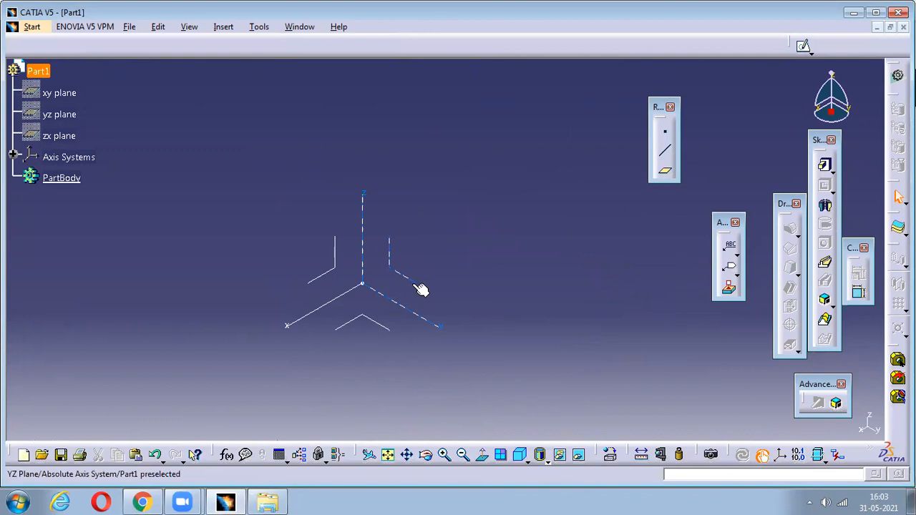
click(422, 286)
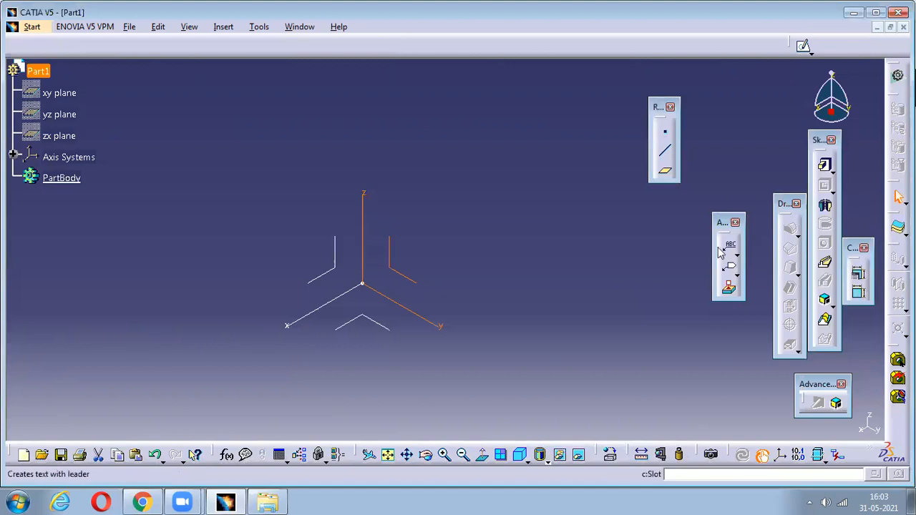
click(805, 50)
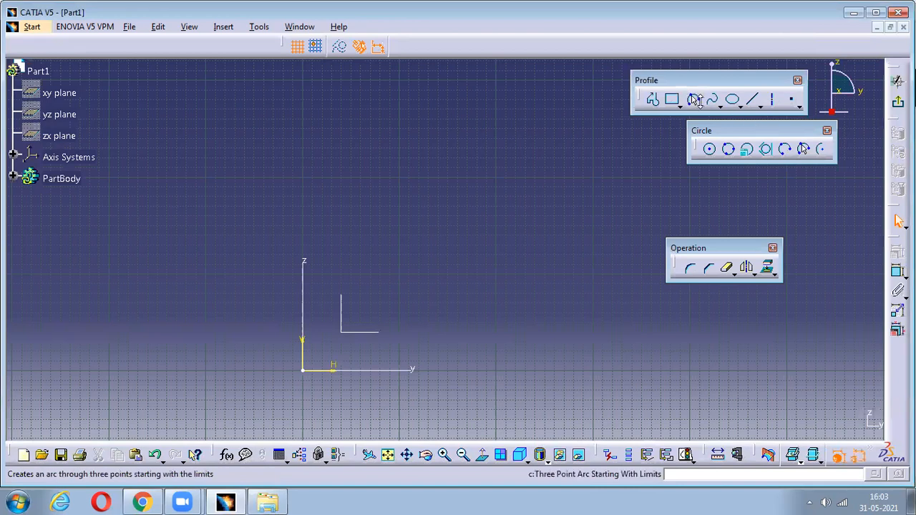
click(700, 107)
click(681, 107)
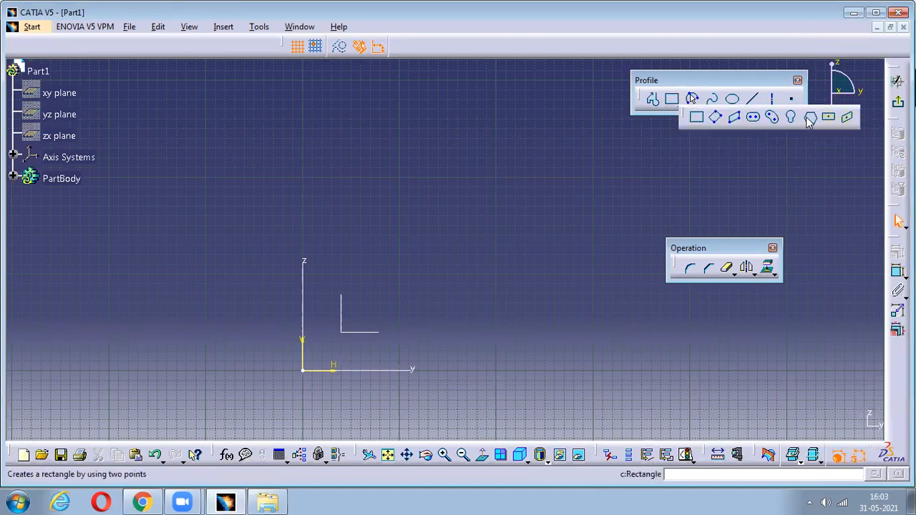
click(811, 118)
click(433, 216)
click(432, 299)
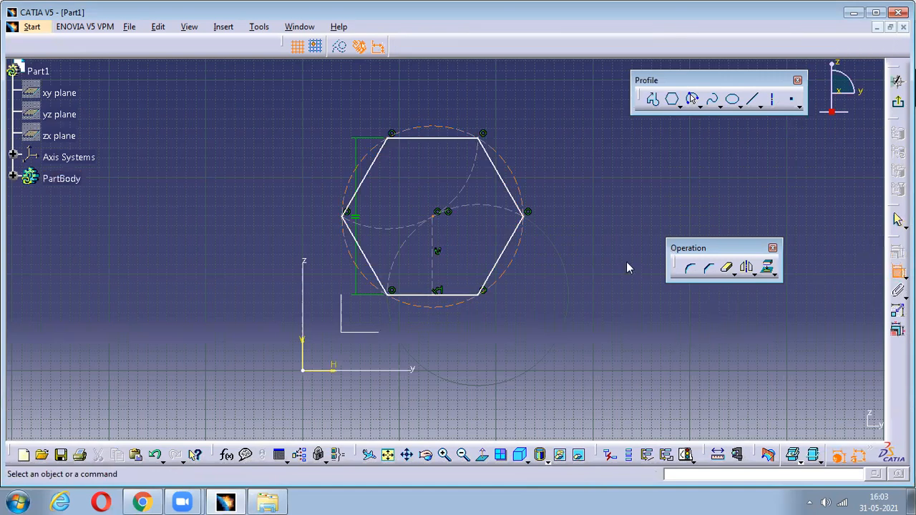
- Constrain the hexagon's centre to 100 mm from the horizontal axis
click(435, 216)
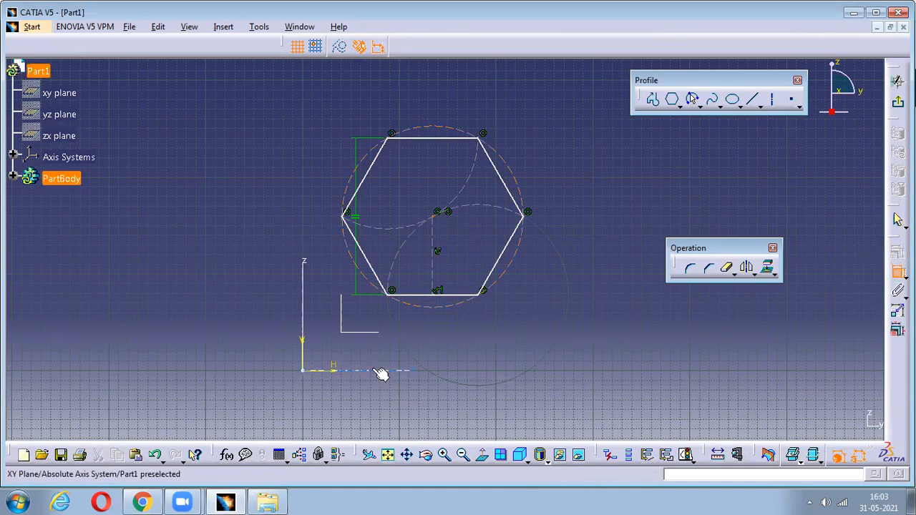
click(379, 370)
click(552, 306)
double_click(552, 302)
text(100)
key(Return)
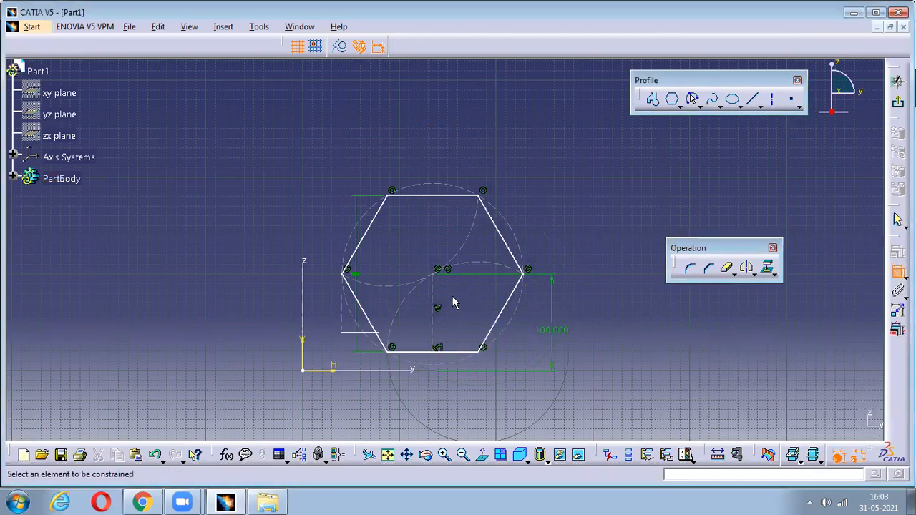
- Constrain the hexagon's centre to 100 mm from the vertical axis
click(438, 272)
click(303, 287)
click(342, 136)
double_click(342, 136)
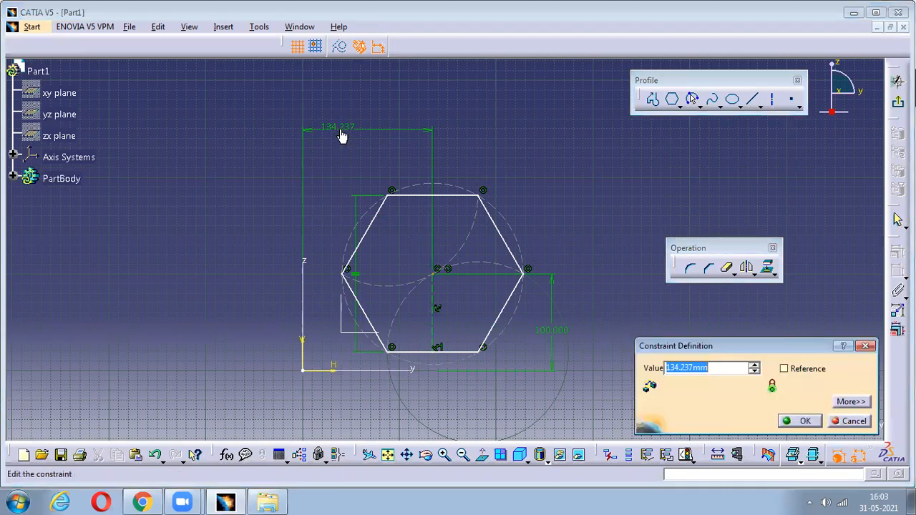
text(100)
key(Return)
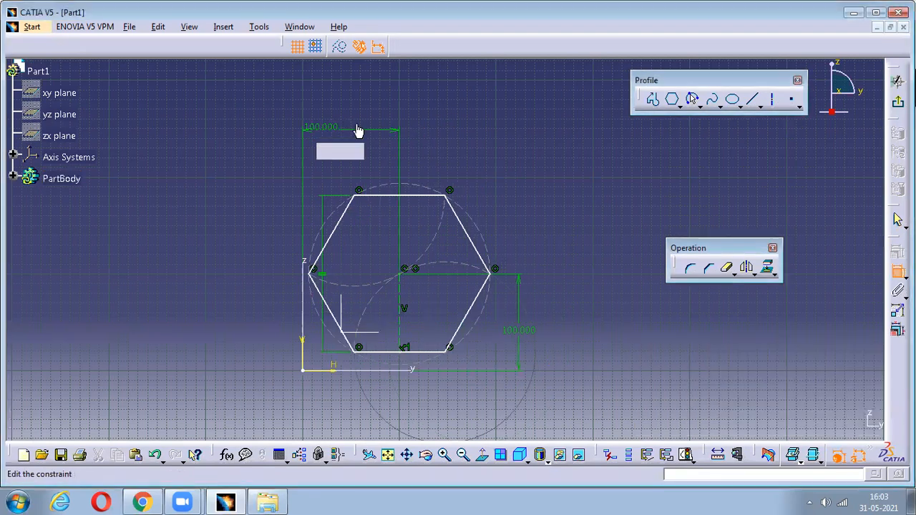
- Set the diameter of the hexagon's construction circle to 100 mm and exit the sketch
click(484, 231)
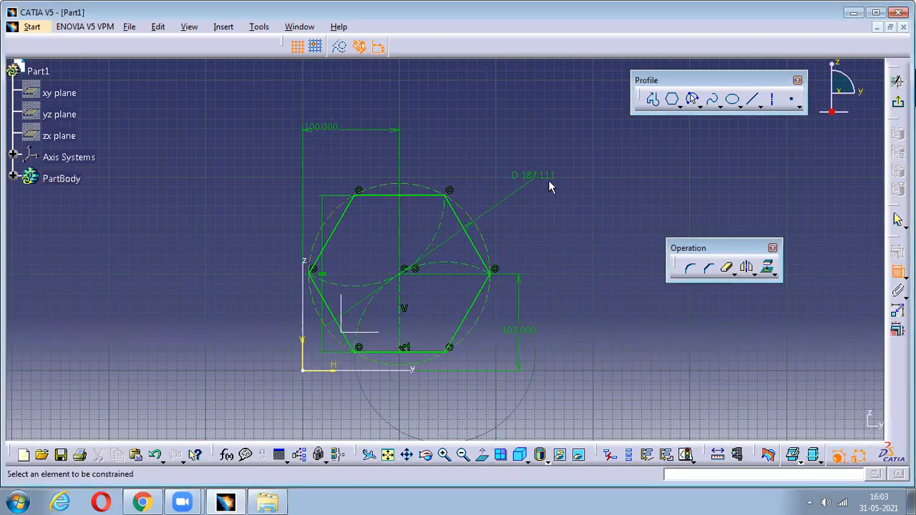
double_click(549, 185)
text(100)
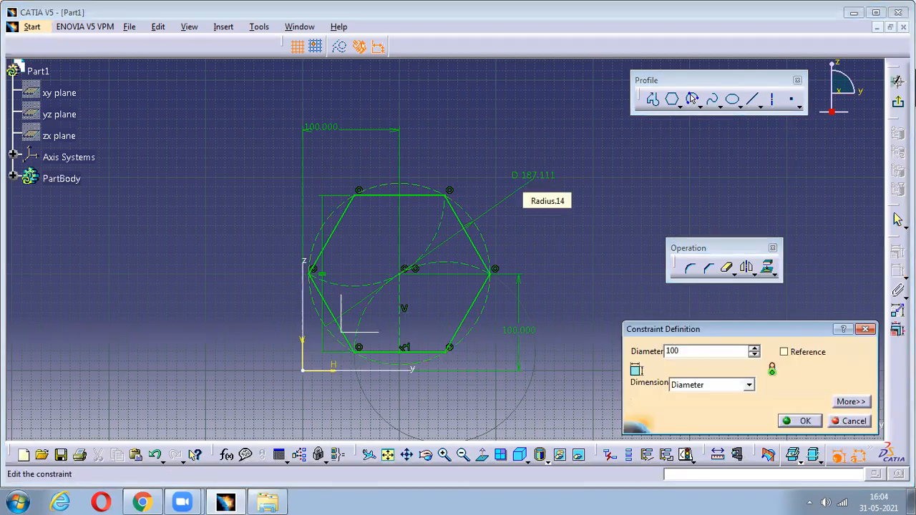
key(Return)
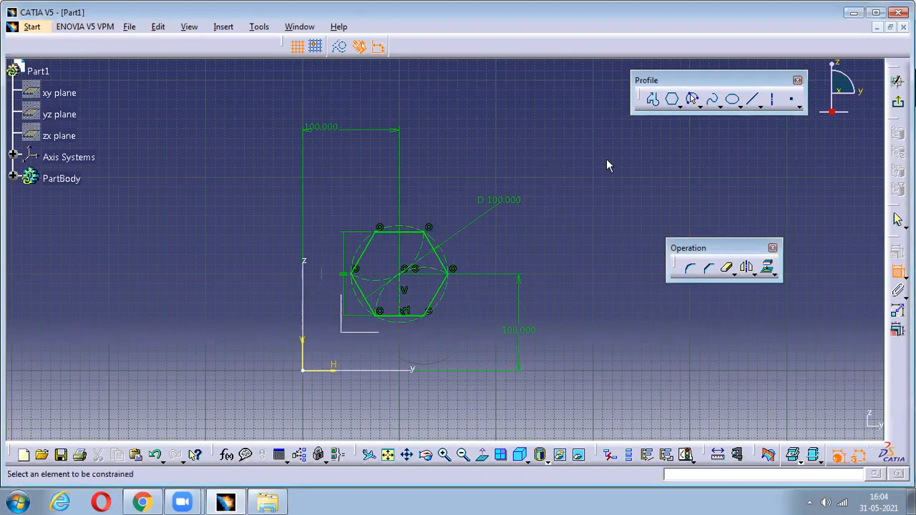
click(897, 80)
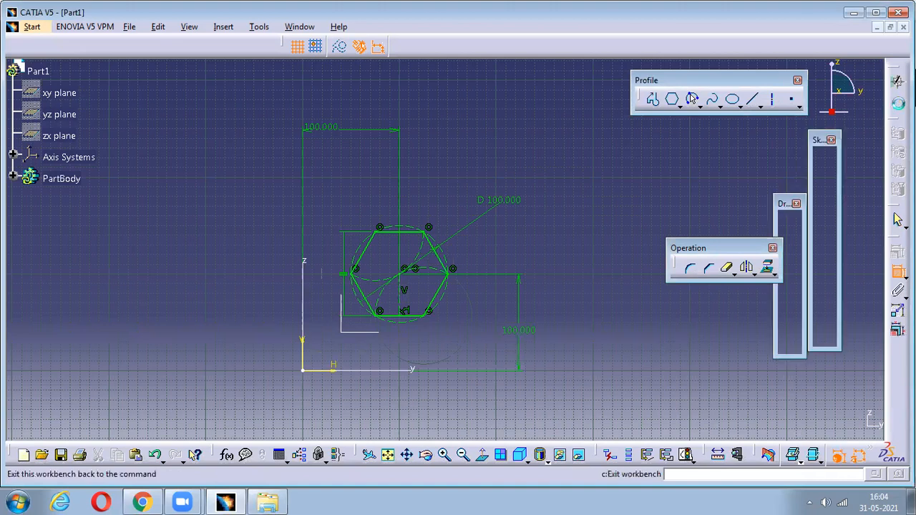
- Sketch a coordinate-defined circle on the zx plane, centred at H 100 mm, V 100 mm with a 50 mm radius
click(273, 329)
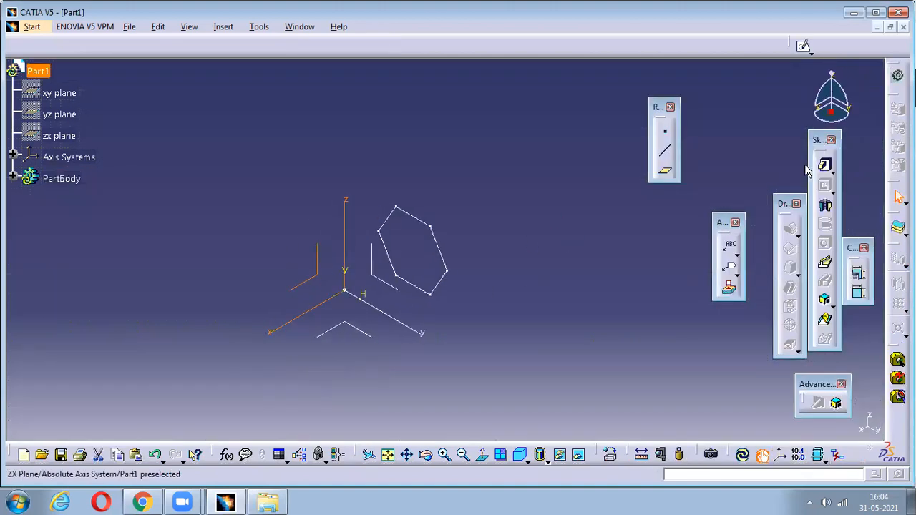
click(806, 48)
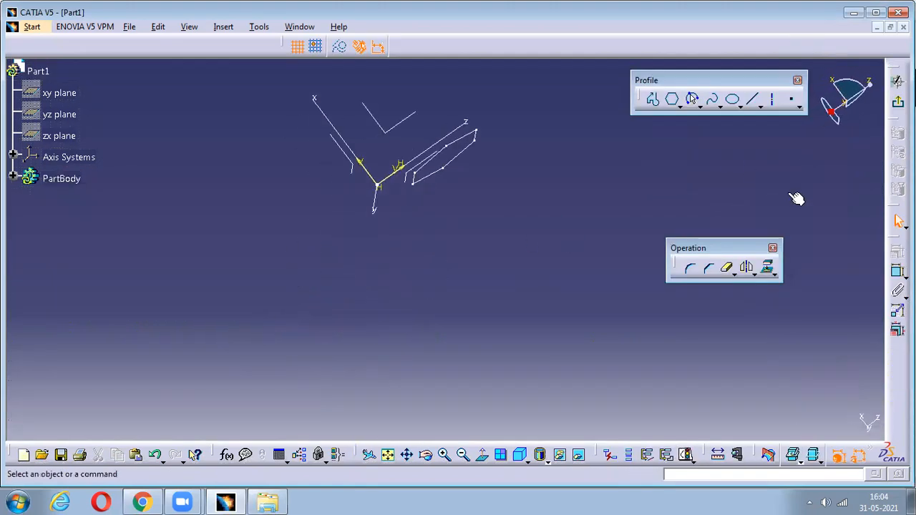
click(702, 107)
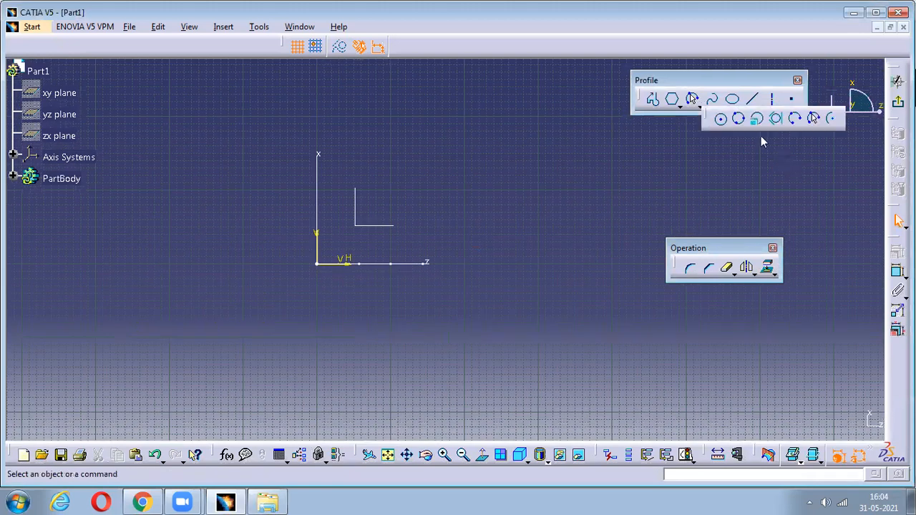
click(756, 119)
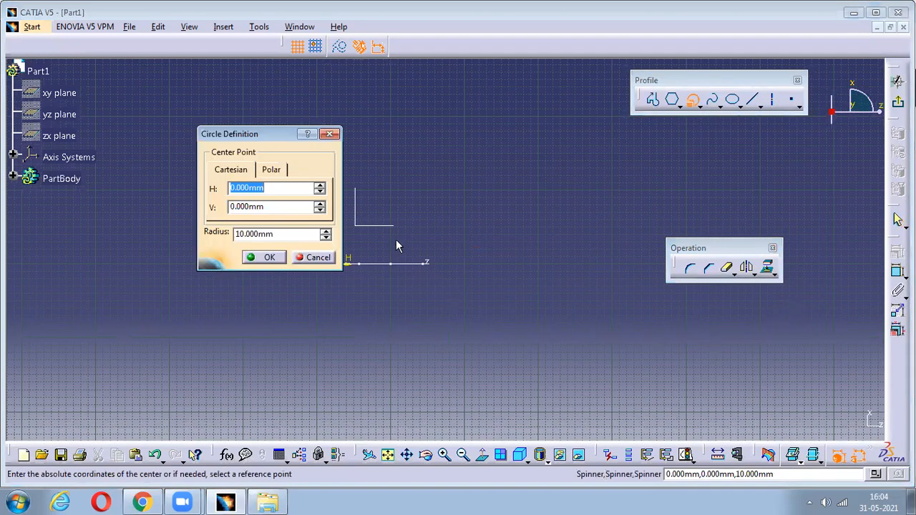
text(10)
key(Tab)
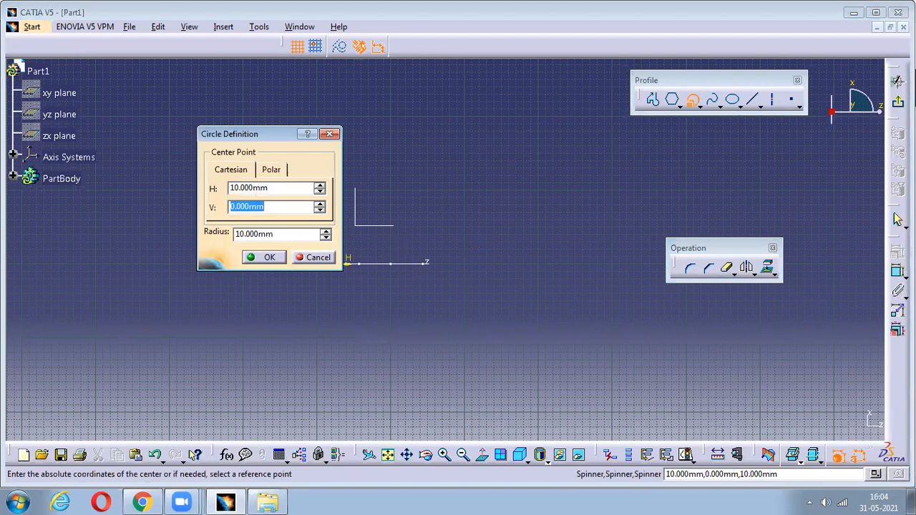
click(281, 189)
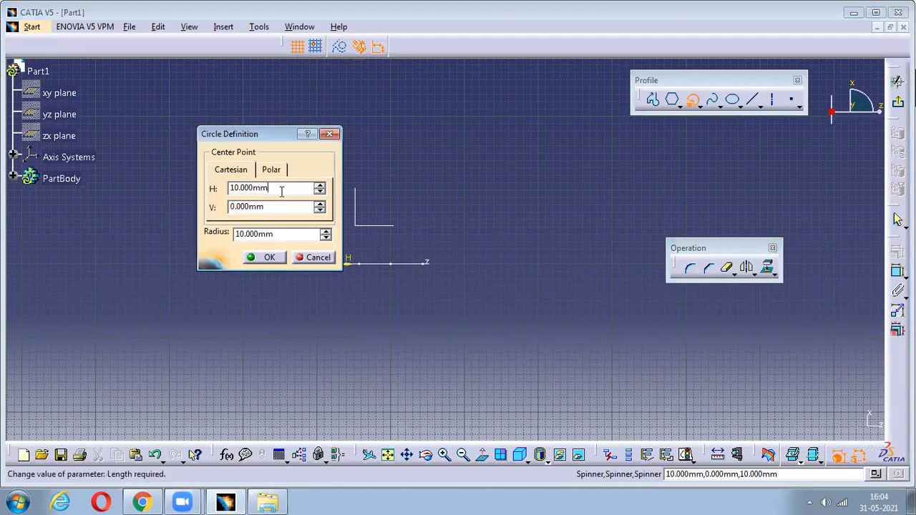
key(BackSpace)
key(BackSpace)
key(BackSpace)
key(BackSpace)
key(BackSpace)
key(BackSpace)
key(BackSpace)
key(BackSpace)
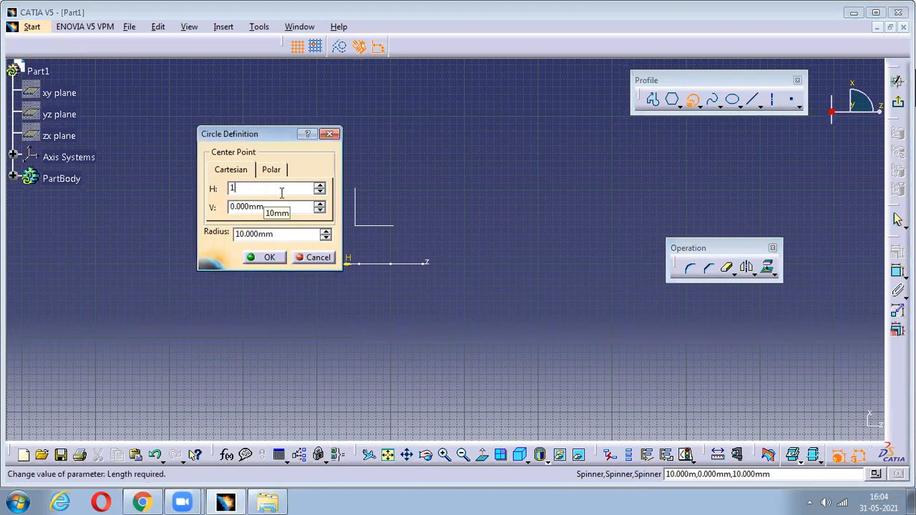
text(100)
key(Tab)
text(1000)
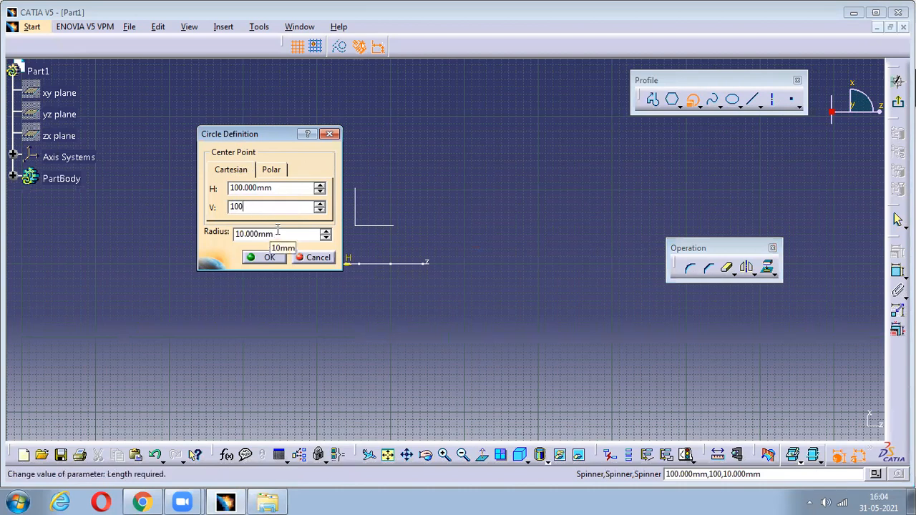
key(Tab)
text(50)
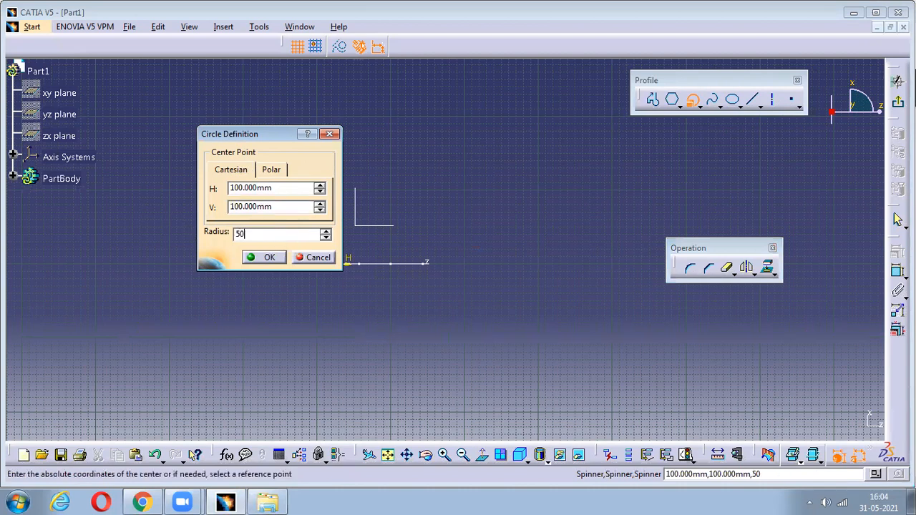
click(284, 258)
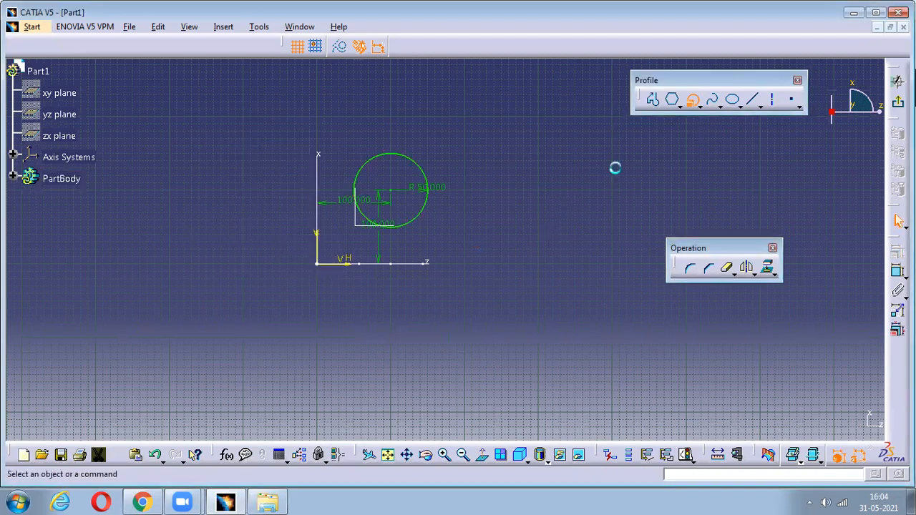
click(900, 103)
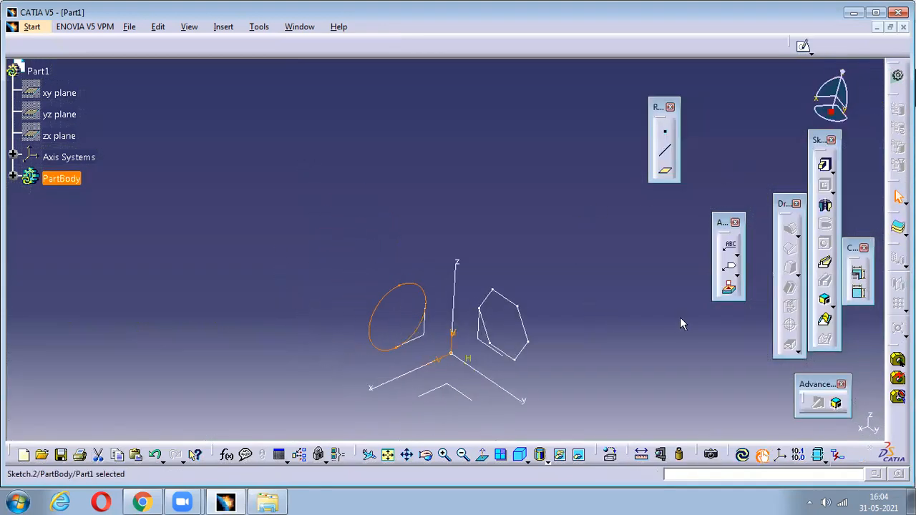
- Create a Solid Combine with the hexagon sketch as first profile and the circle sketch as second
click(836, 404)
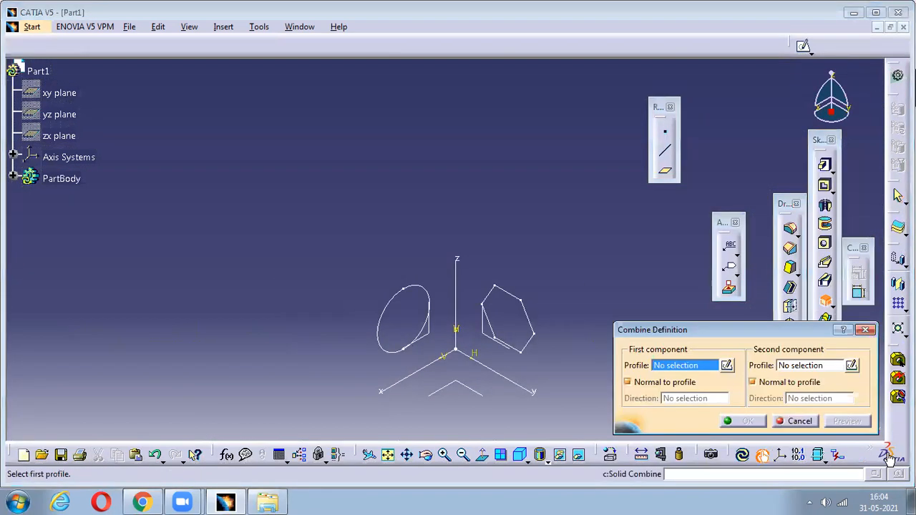
click(535, 323)
click(421, 287)
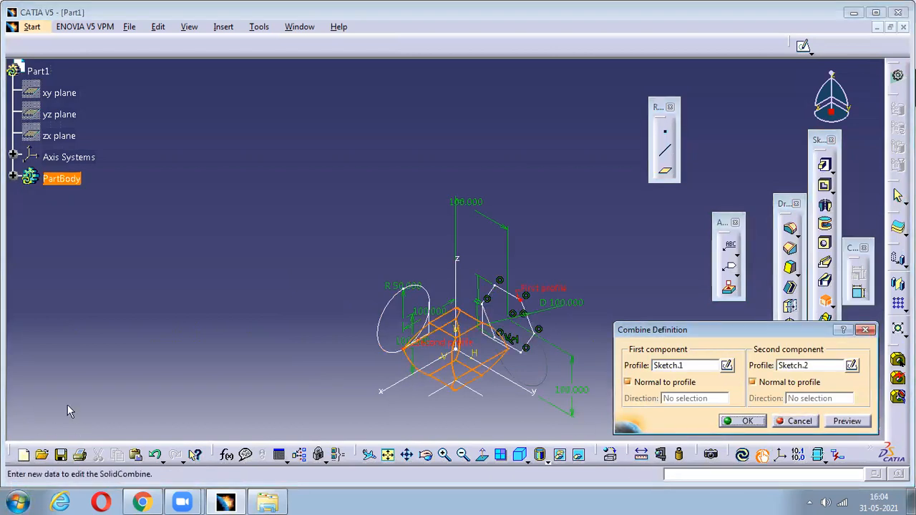
middle_drag(451, 233, 499, 366)
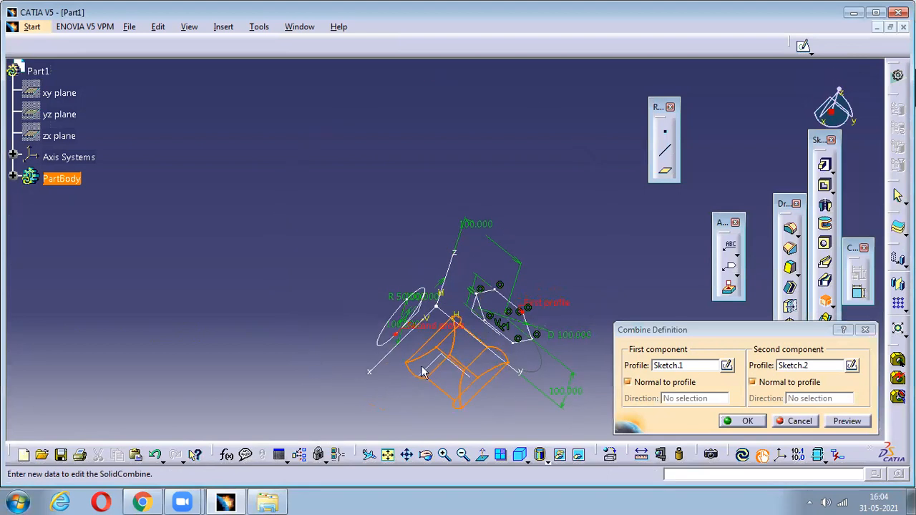
click(759, 422)
click(546, 286)
- Examine the combined solid's shape in the front, right, top and isometric views
middle_drag(434, 381, 369, 281)
click(525, 464)
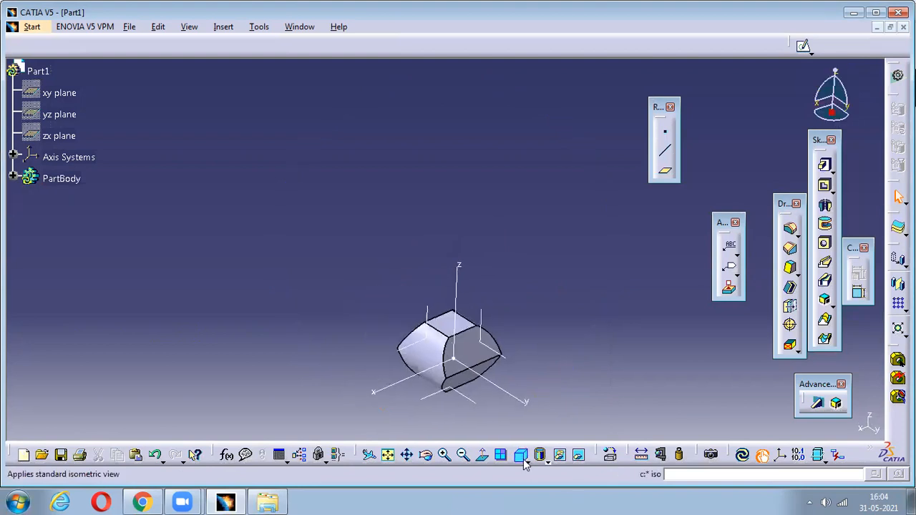
click(529, 463)
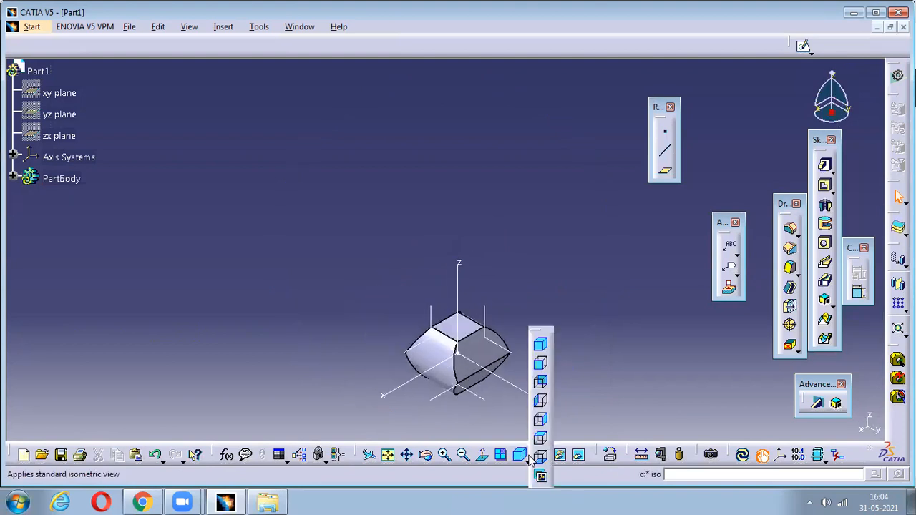
click(540, 362)
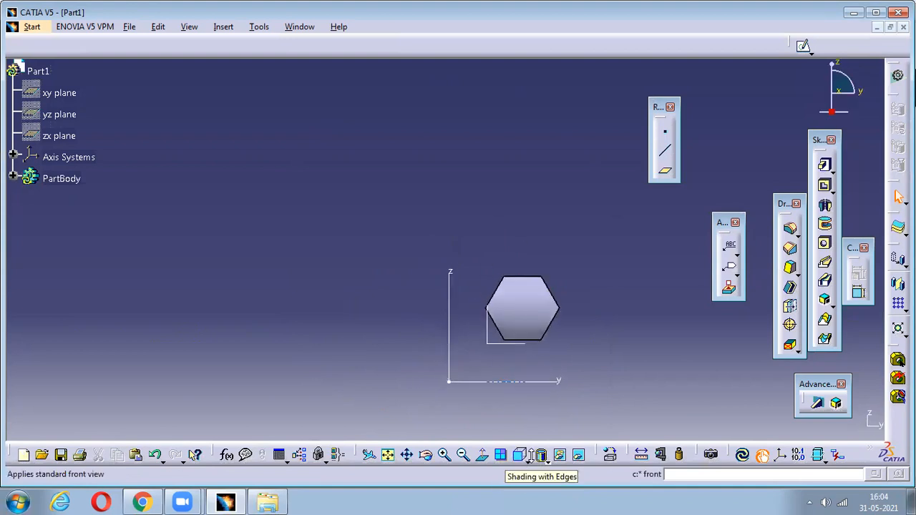
click(527, 463)
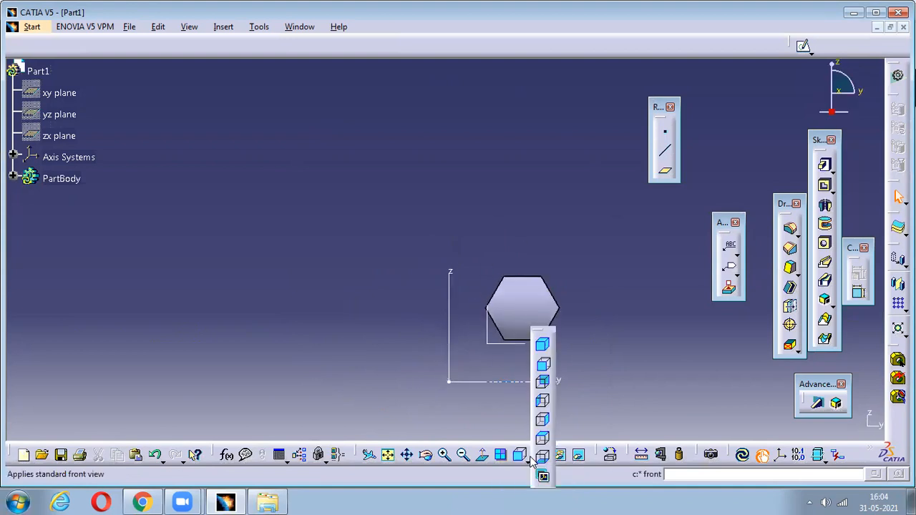
click(544, 421)
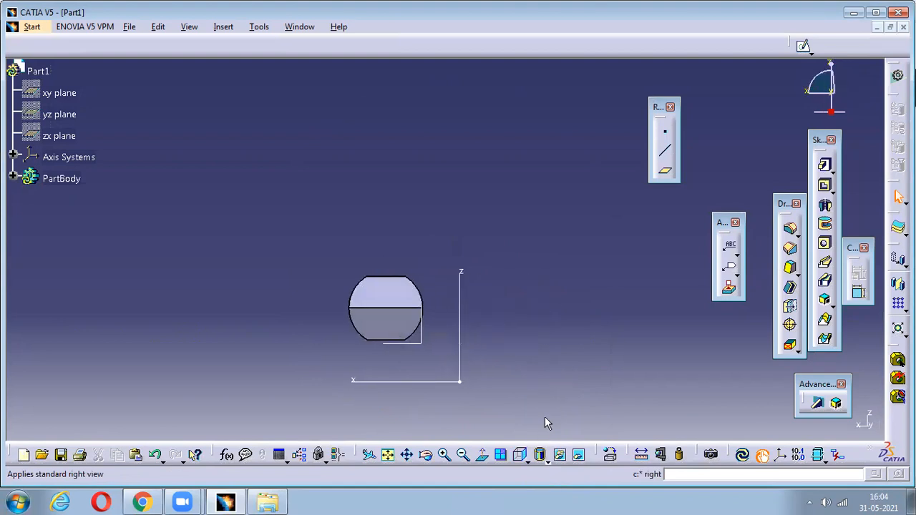
click(529, 462)
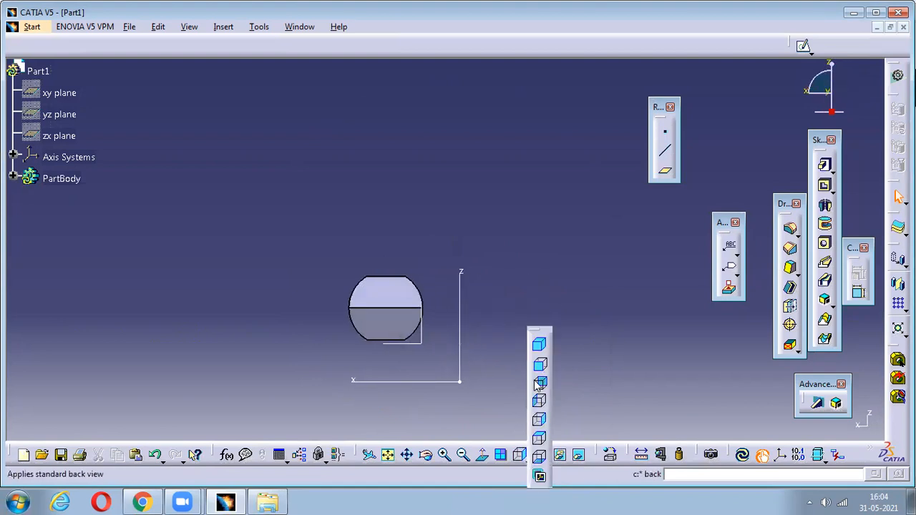
click(540, 443)
middle_drag(487, 355, 515, 295)
middle_drag(540, 324, 388, 180)
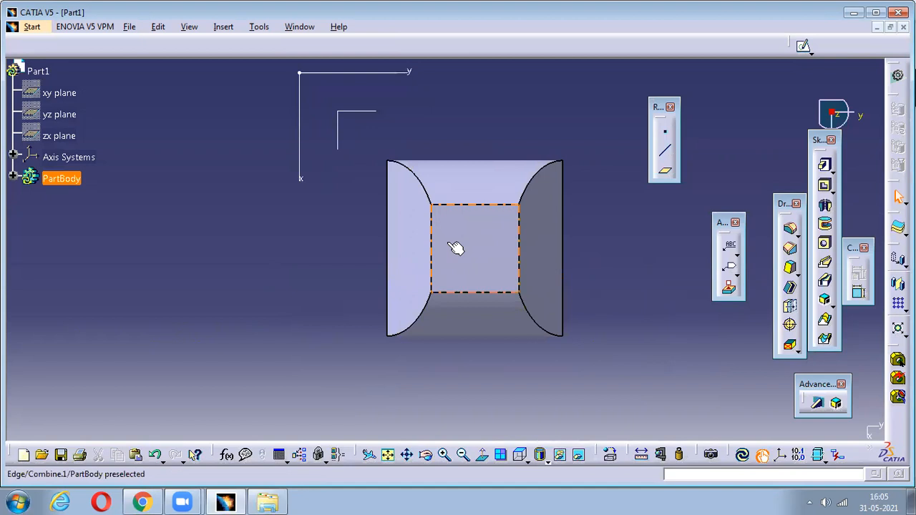
click(527, 463)
click(537, 347)
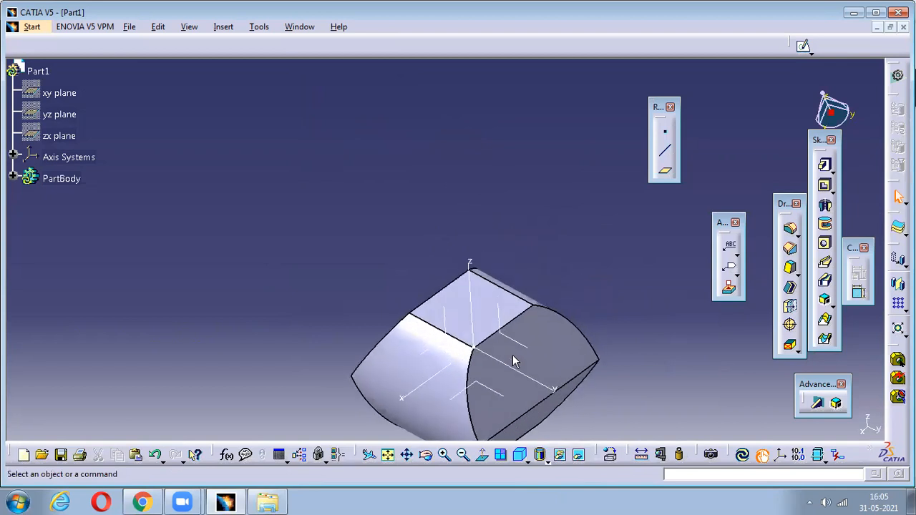